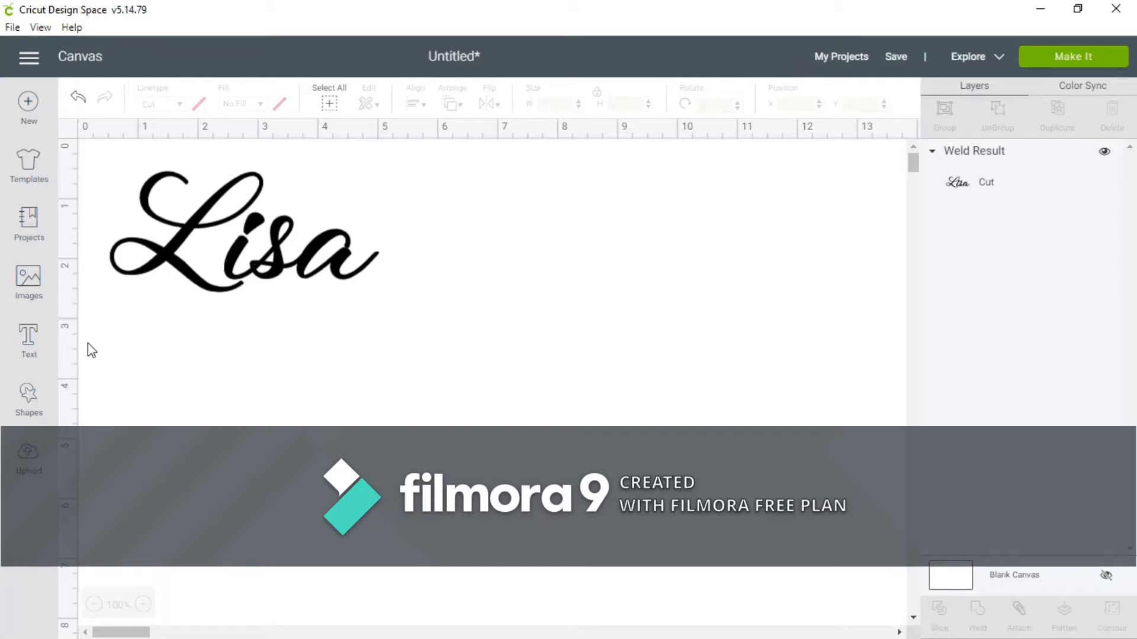
Add a new text repeating the name already on the canvas and set its letter space to -0.5.
click(29, 338)
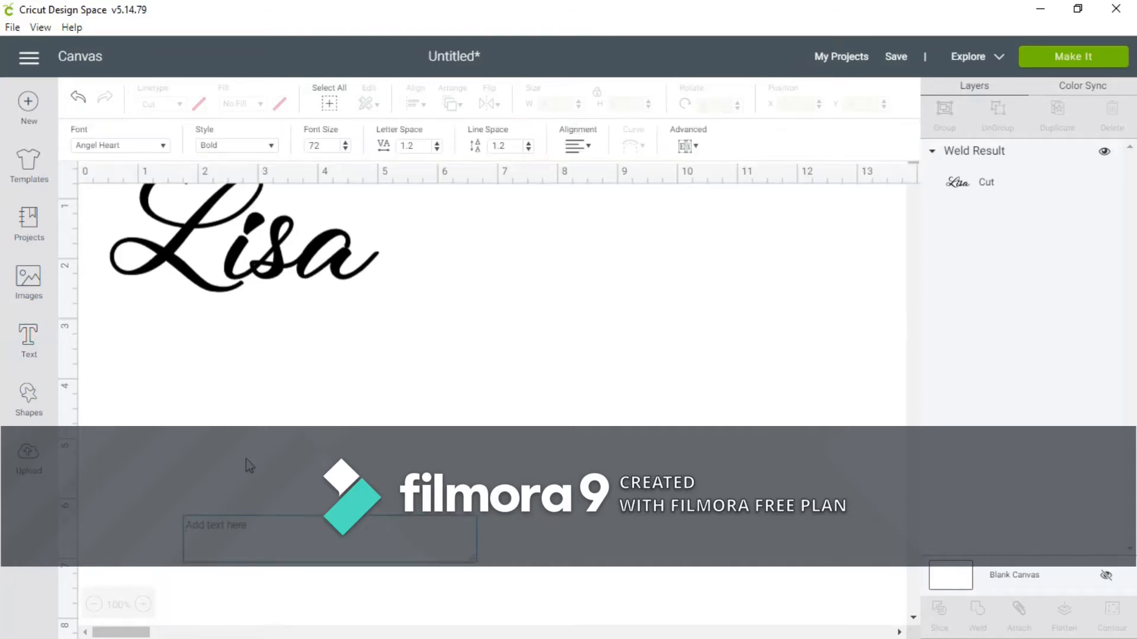
text(Lisa)
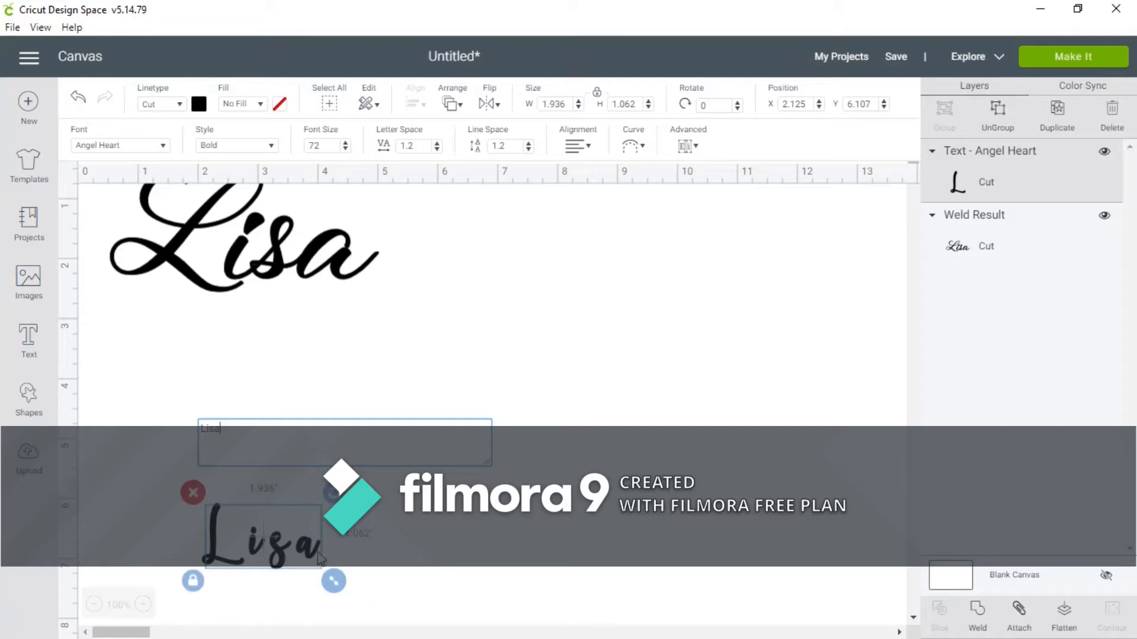
double_click(414, 147)
key(BackSpace)
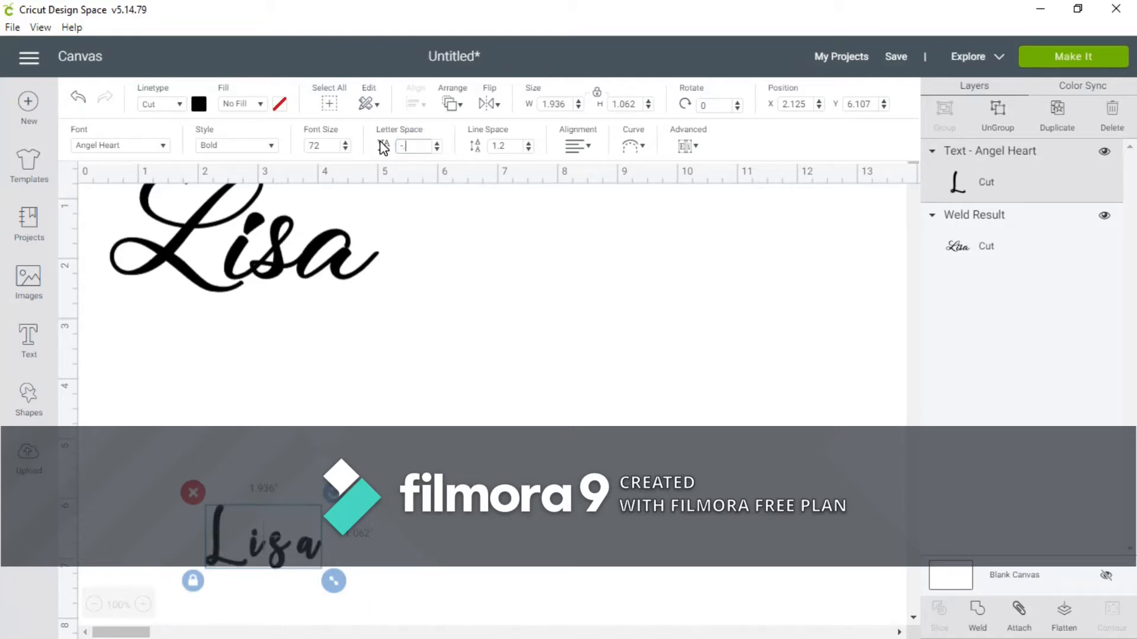
text(-.5)
key(Return)
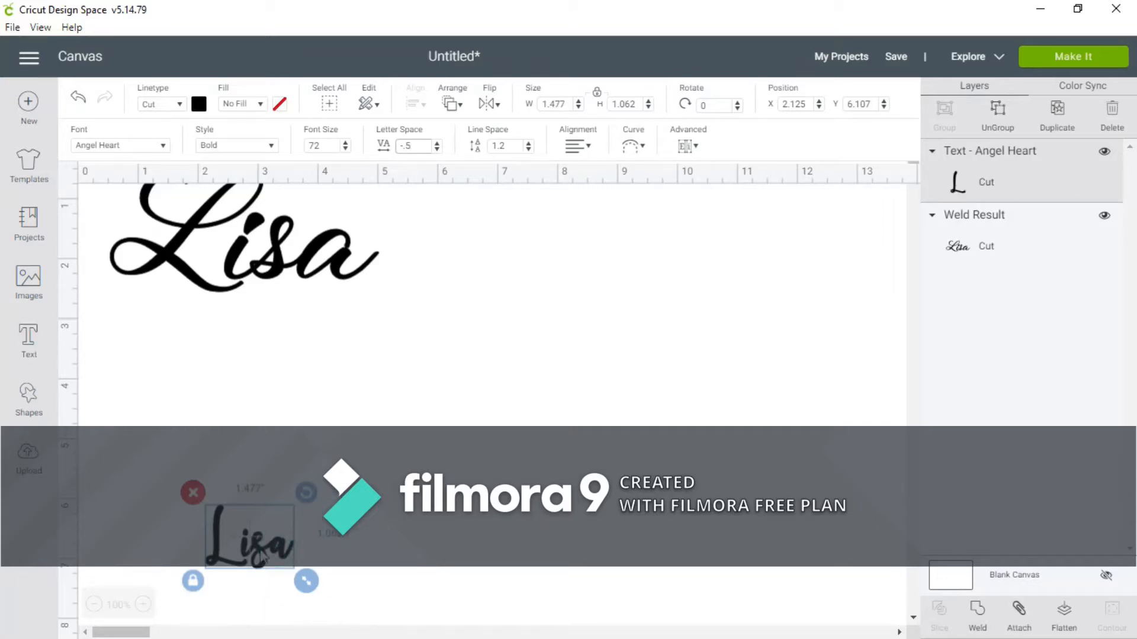
Enlarge the new text to about 4.27 inches wide and tighten its letter space to -0.8.
drag(279, 558, 651, 599)
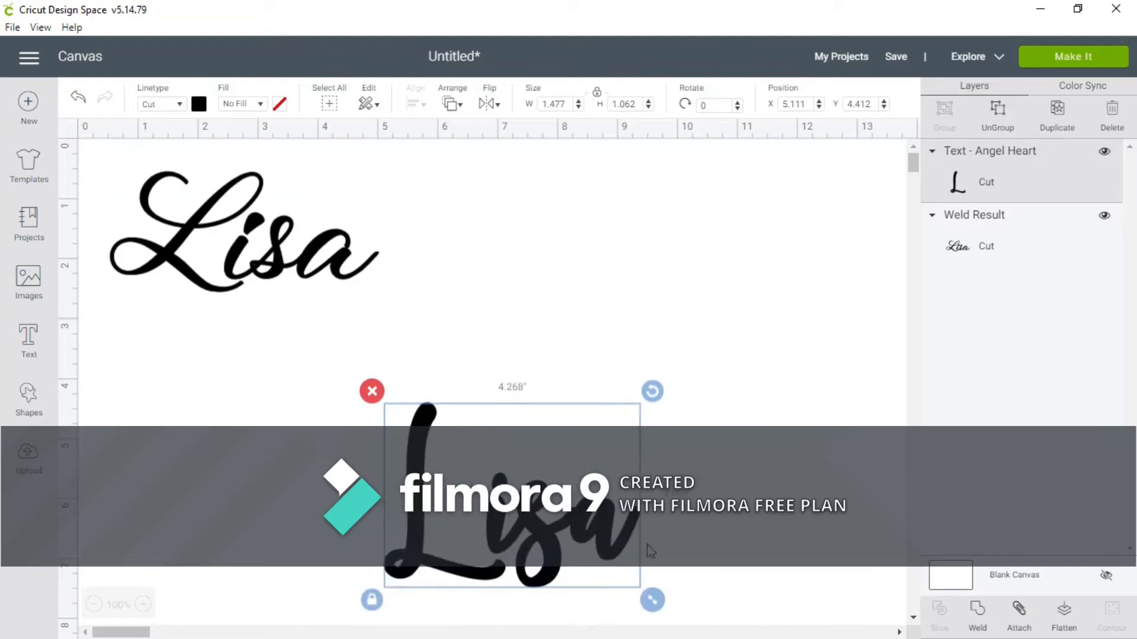
drag(583, 504, 597, 418)
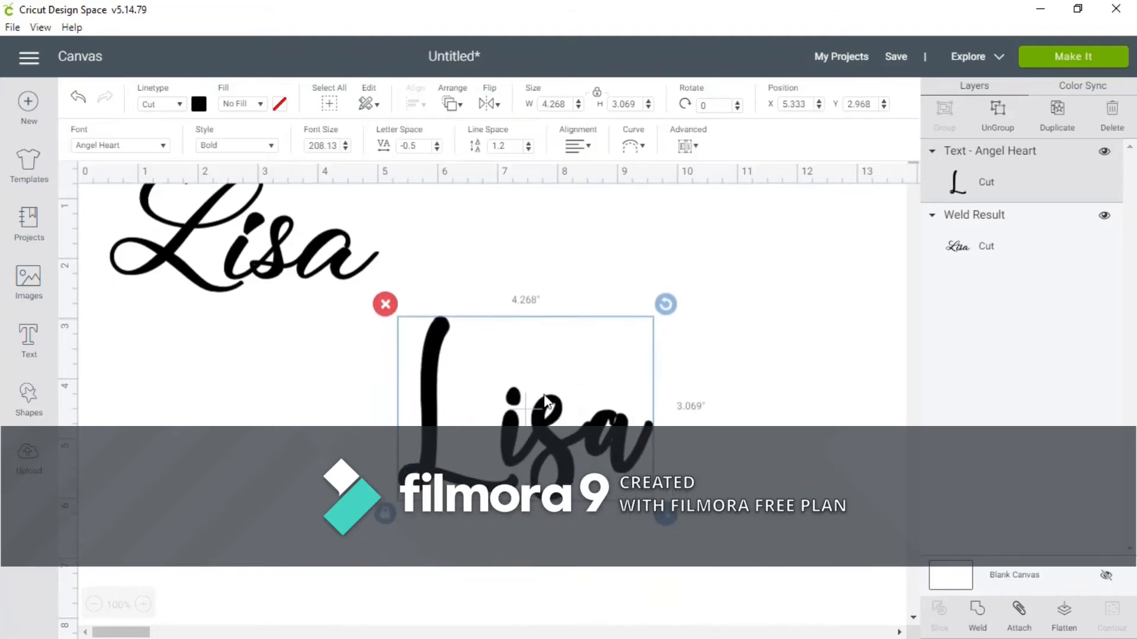
click(437, 148)
click(437, 148)
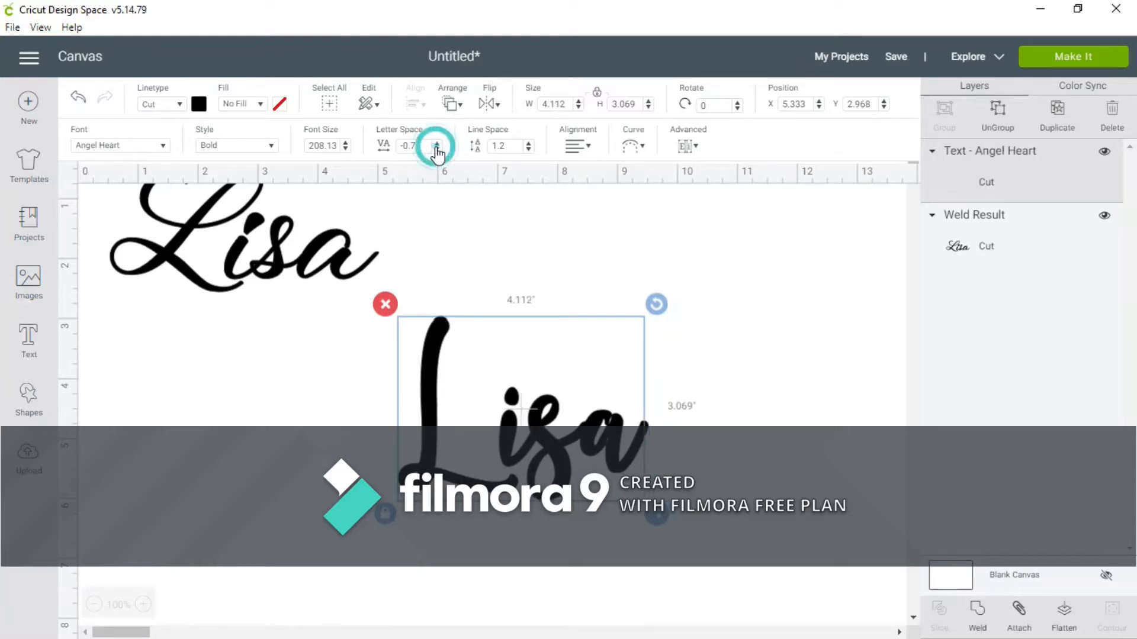
click(436, 149)
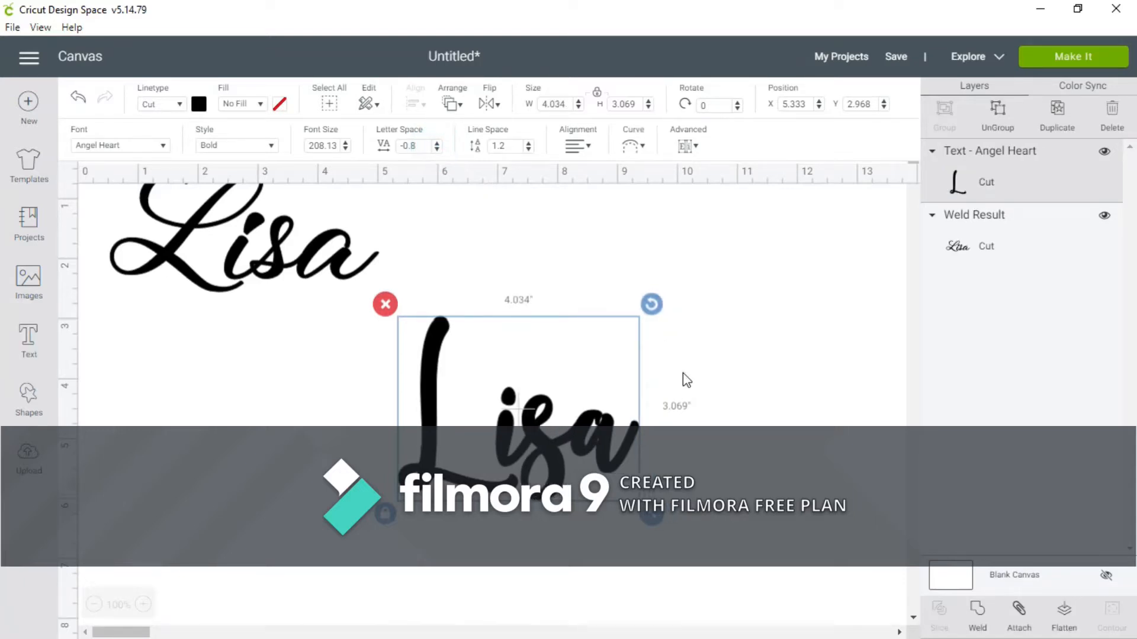
click(711, 436)
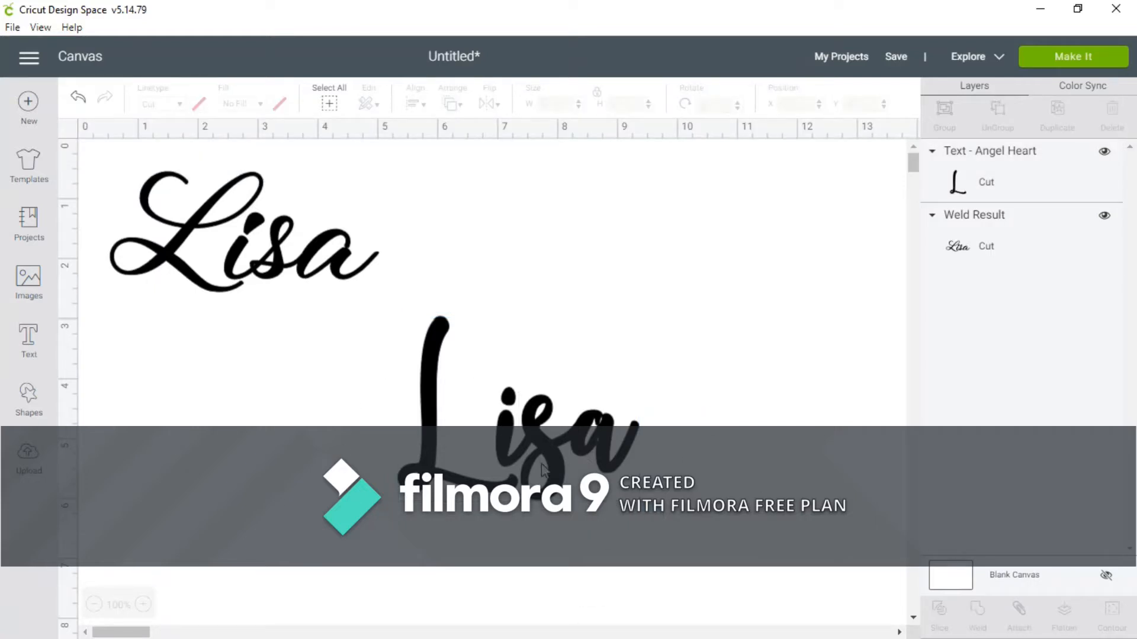
Set the Angel Heart text to the Regular style and move it beside the welded name, at about X 6.2, Y 1.7.
click(481, 369)
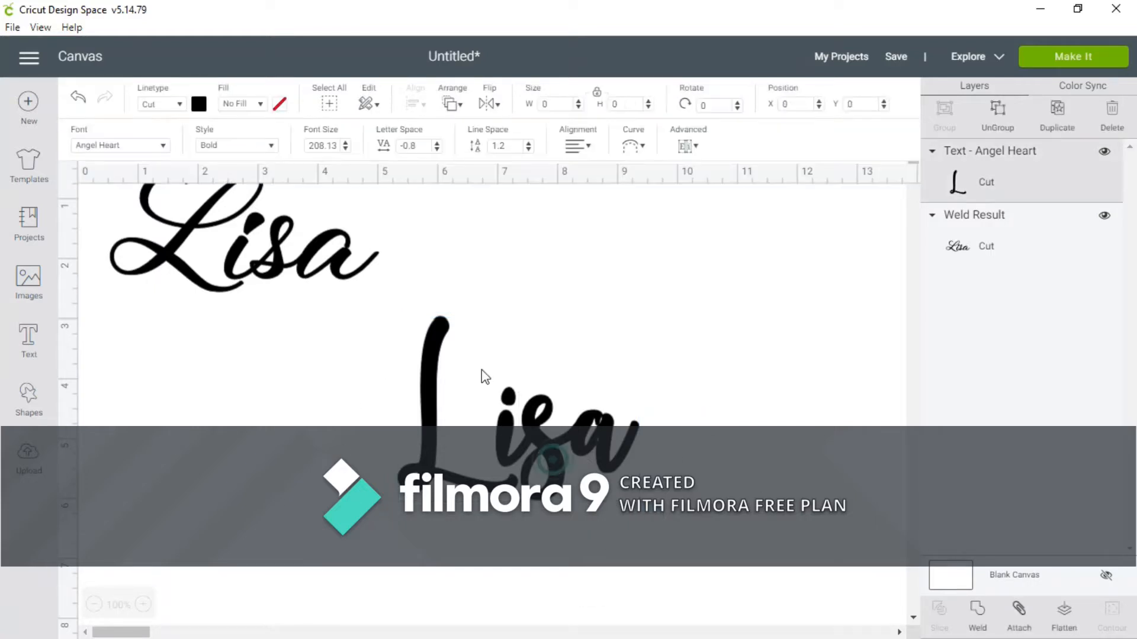
click(265, 148)
click(237, 171)
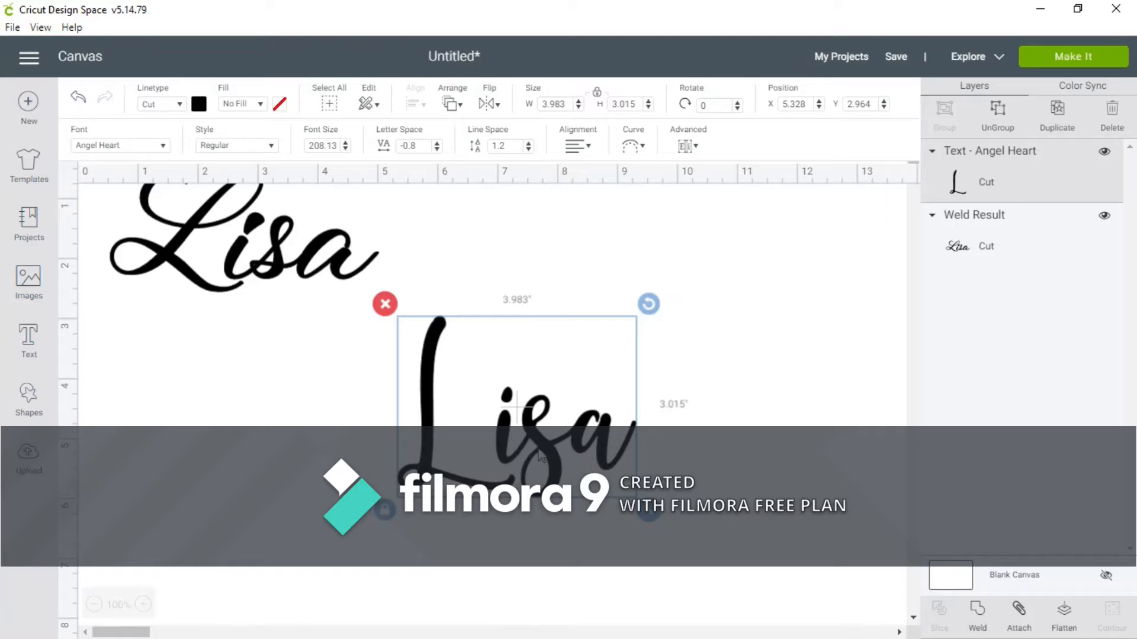
drag(546, 453, 601, 377)
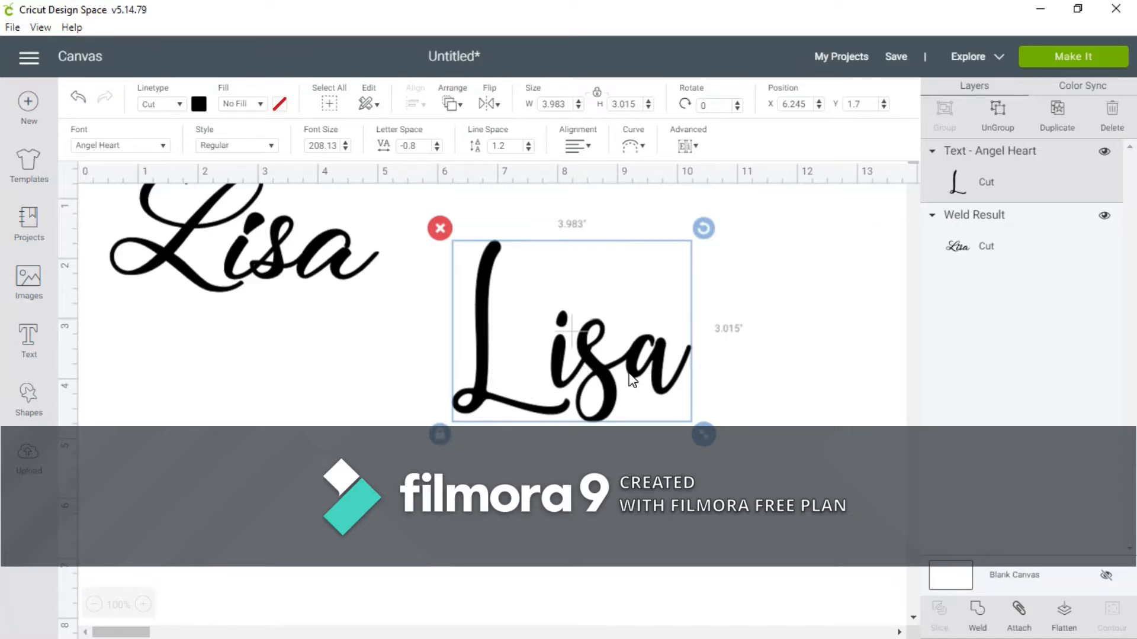
Duplicate the Angel Heart text, place the copy below the original and set the copy's style to Bold.
right_click(577, 382)
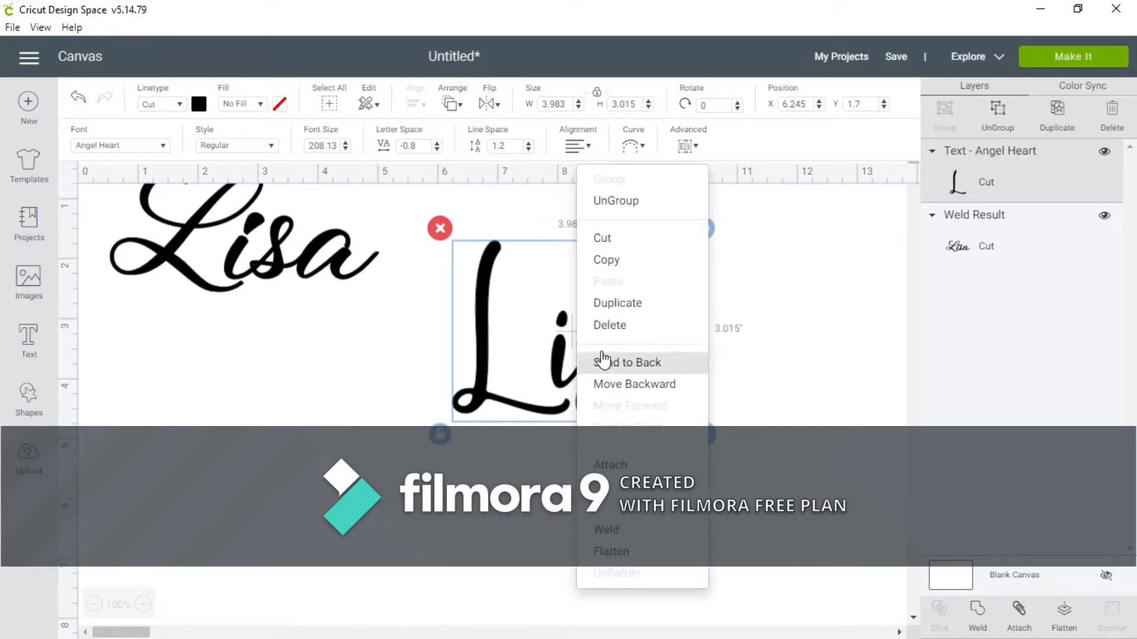
click(610, 314)
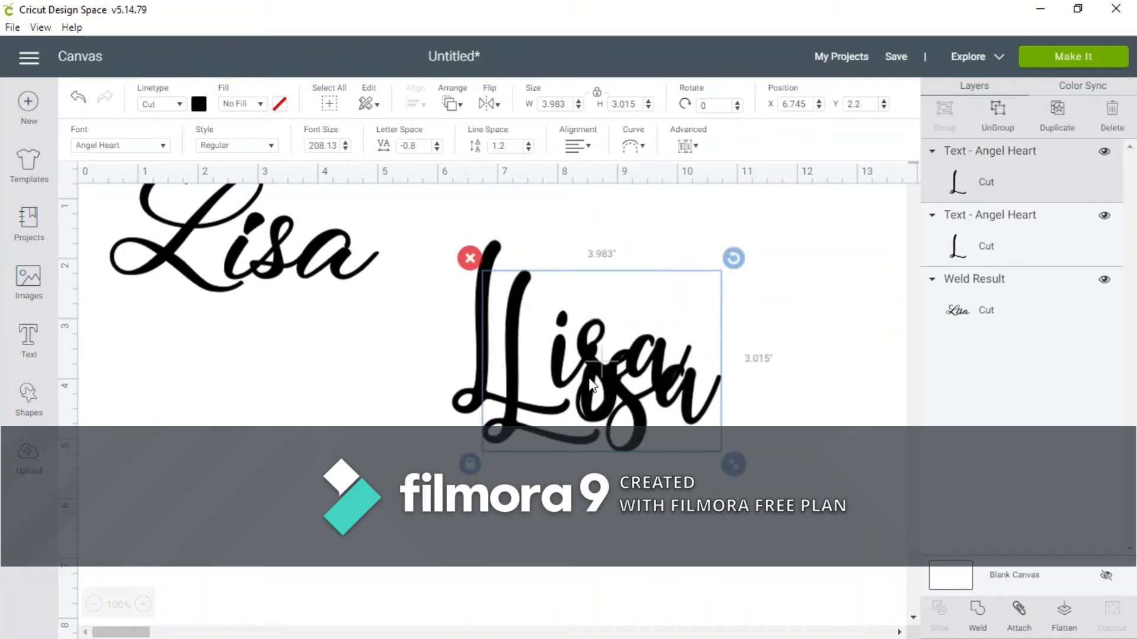
drag(610, 318, 620, 393)
drag(619, 393, 526, 455)
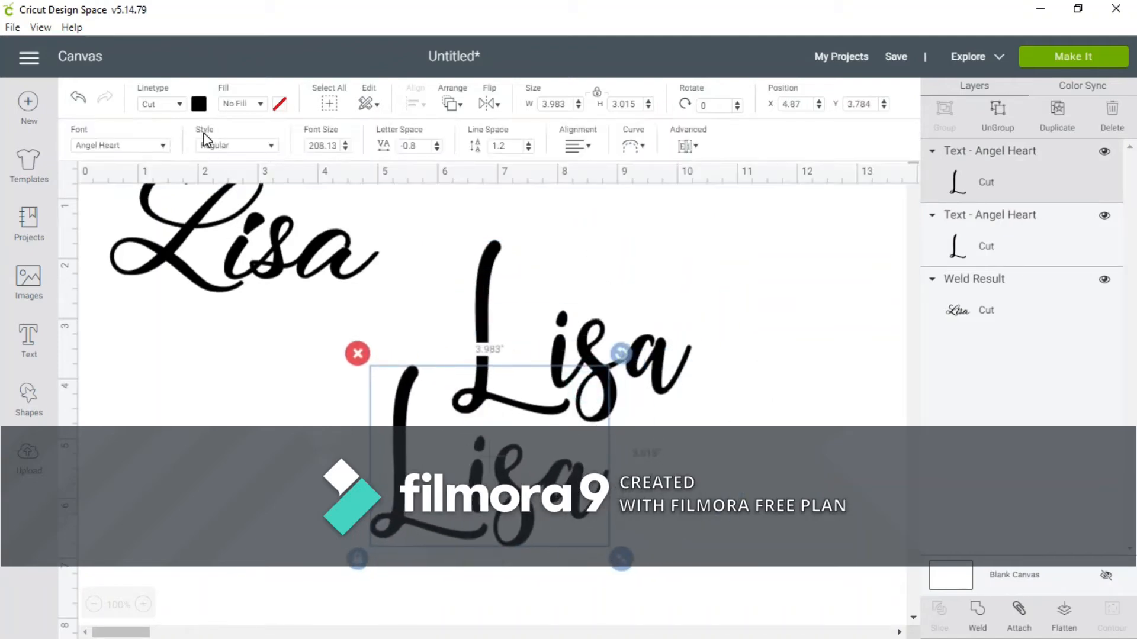
click(274, 146)
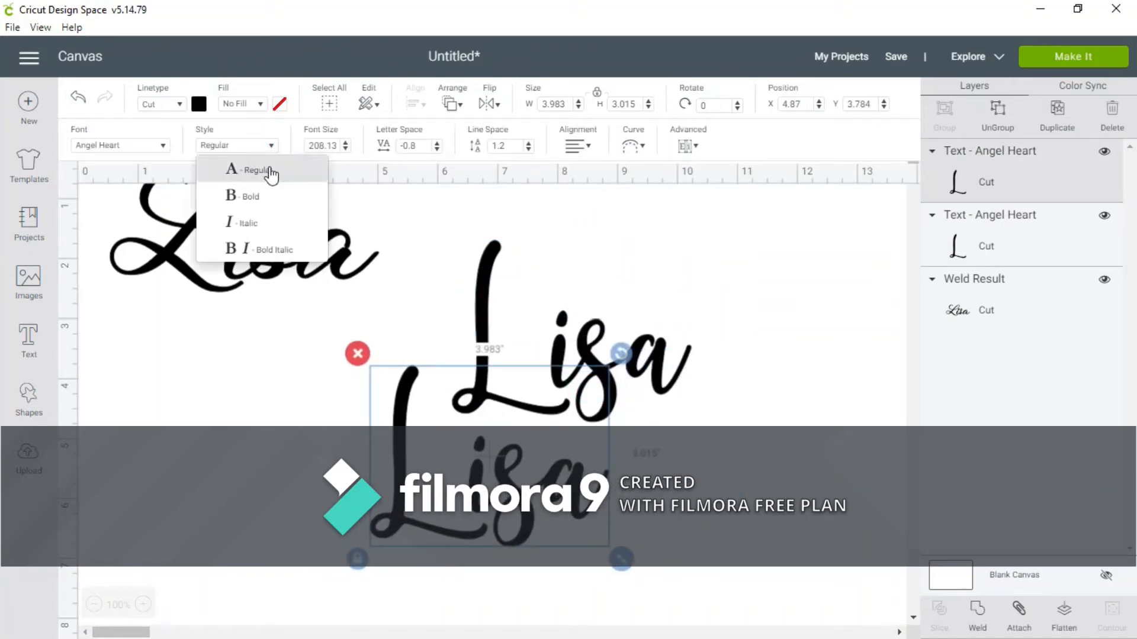
click(256, 199)
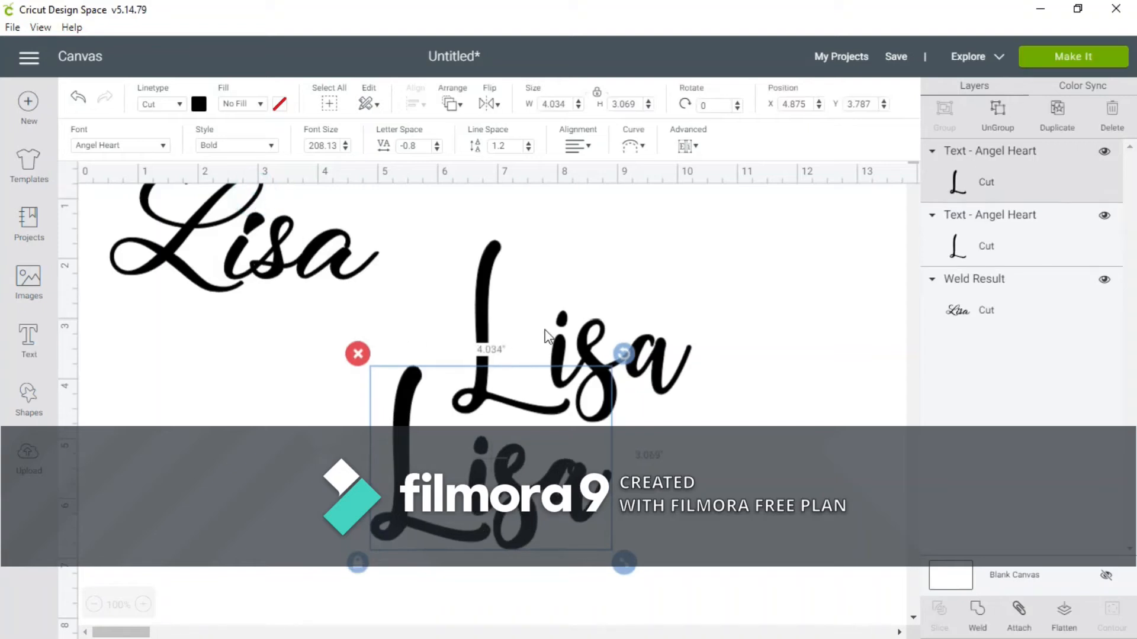
Color the Regular Angel Heart text light salmon pink and bring it to the front.
click(576, 332)
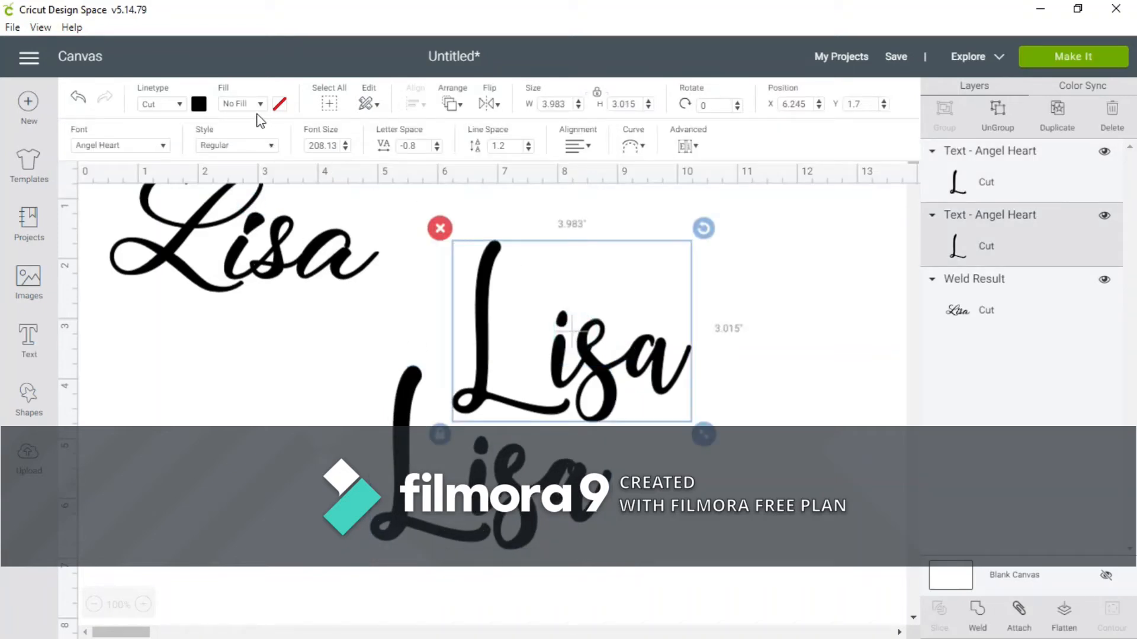
click(199, 104)
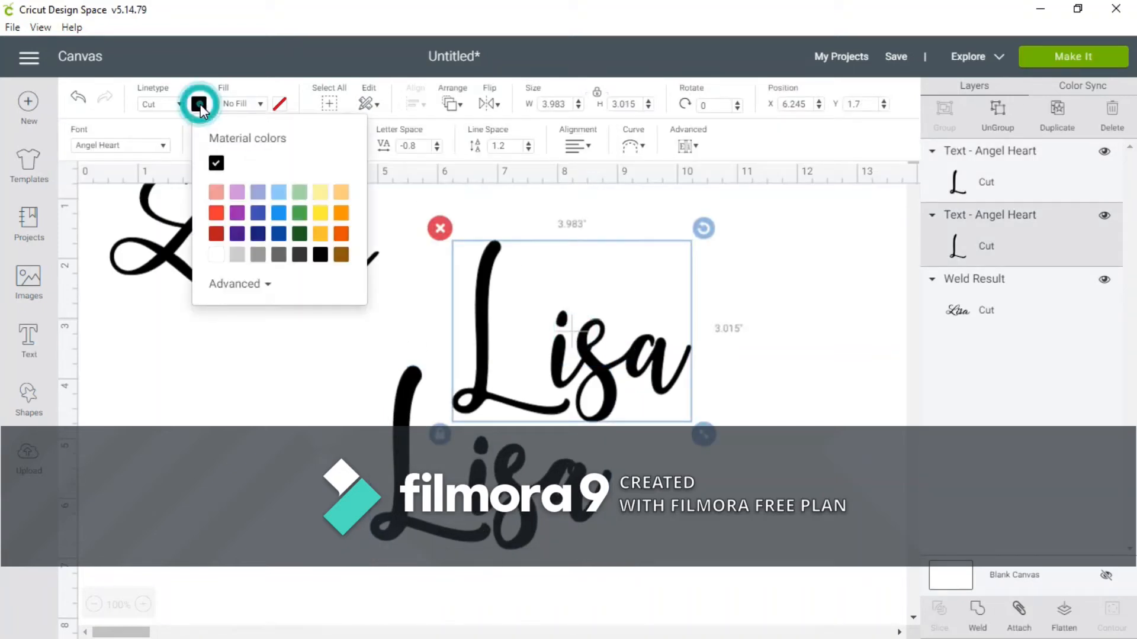
click(216, 192)
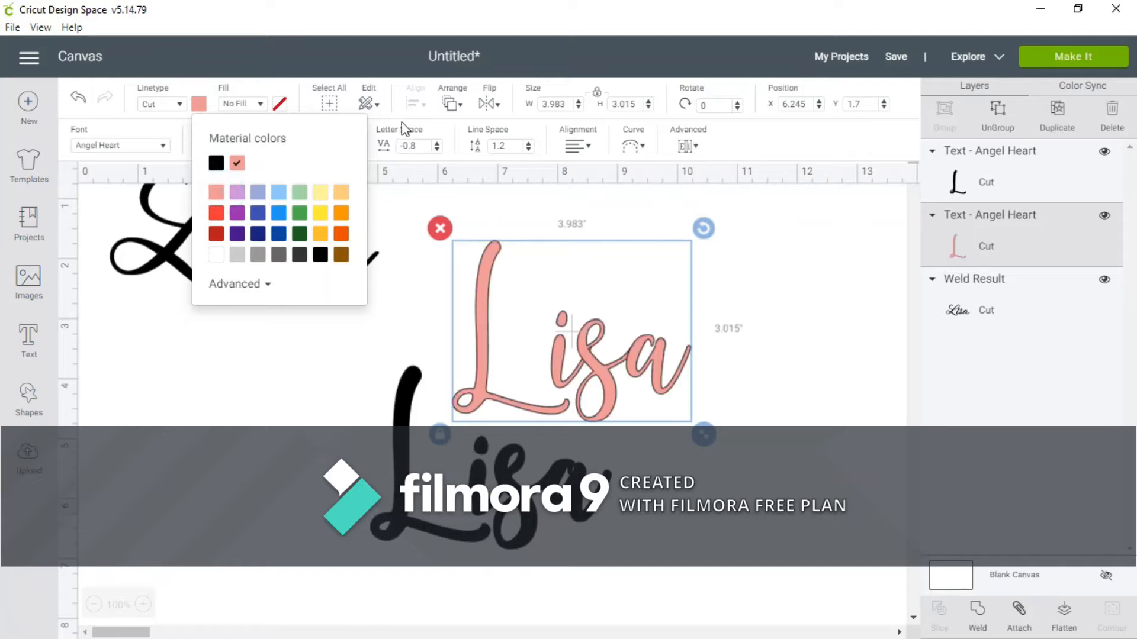
click(457, 107)
click(473, 202)
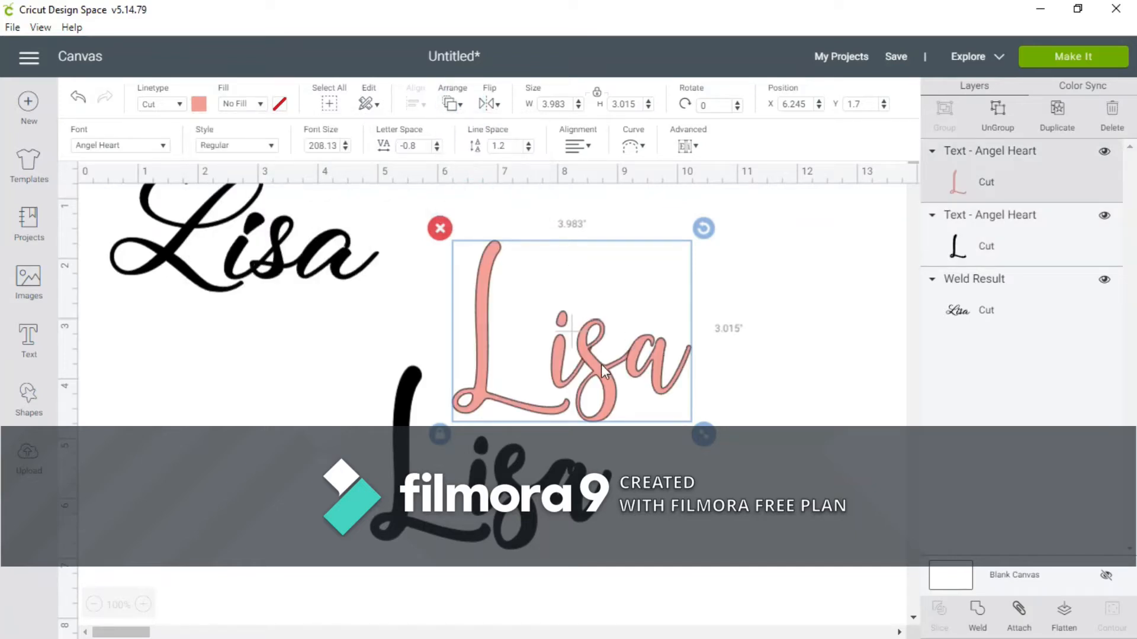
Try the pink text over the bold copy, then delete both Angel Heart texts from the canvas.
drag(598, 367, 517, 493)
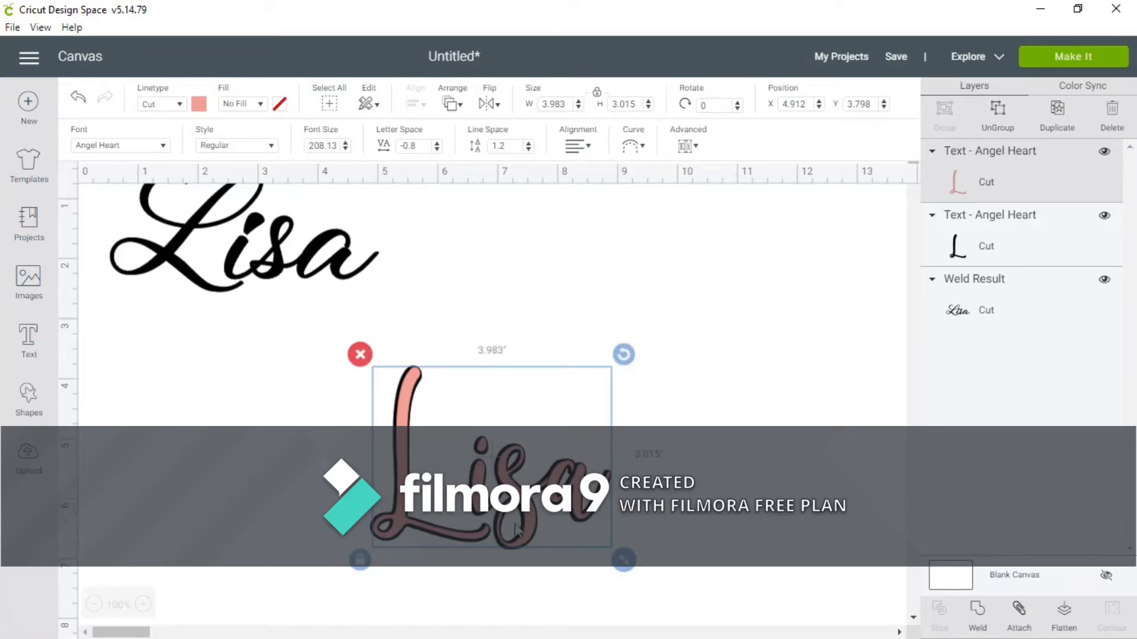
drag(522, 514, 653, 351)
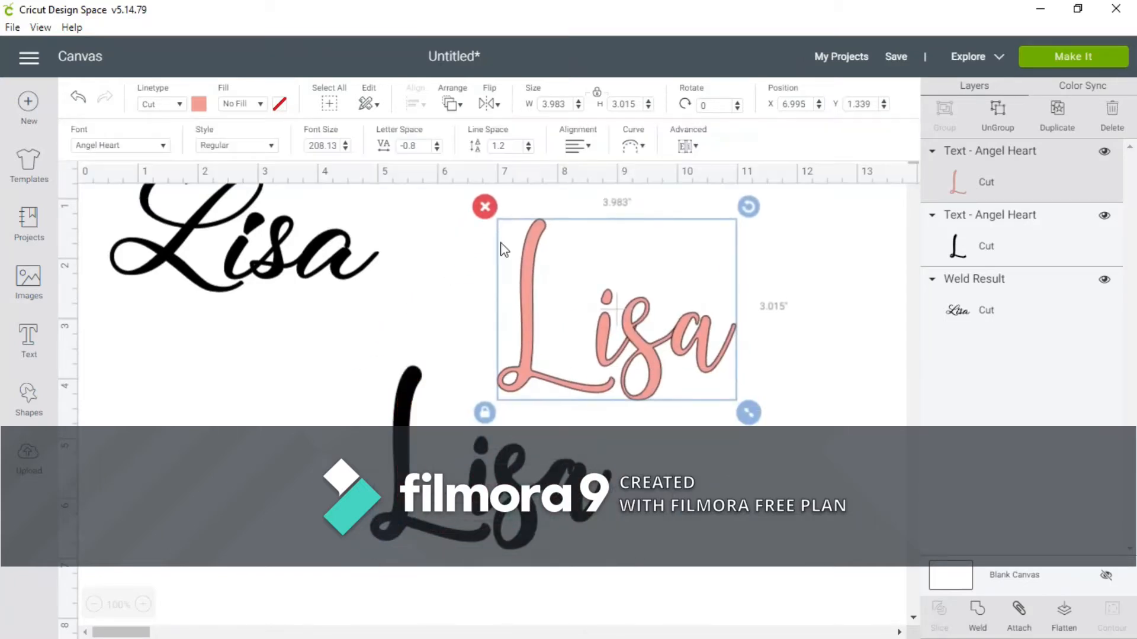
click(485, 209)
click(400, 391)
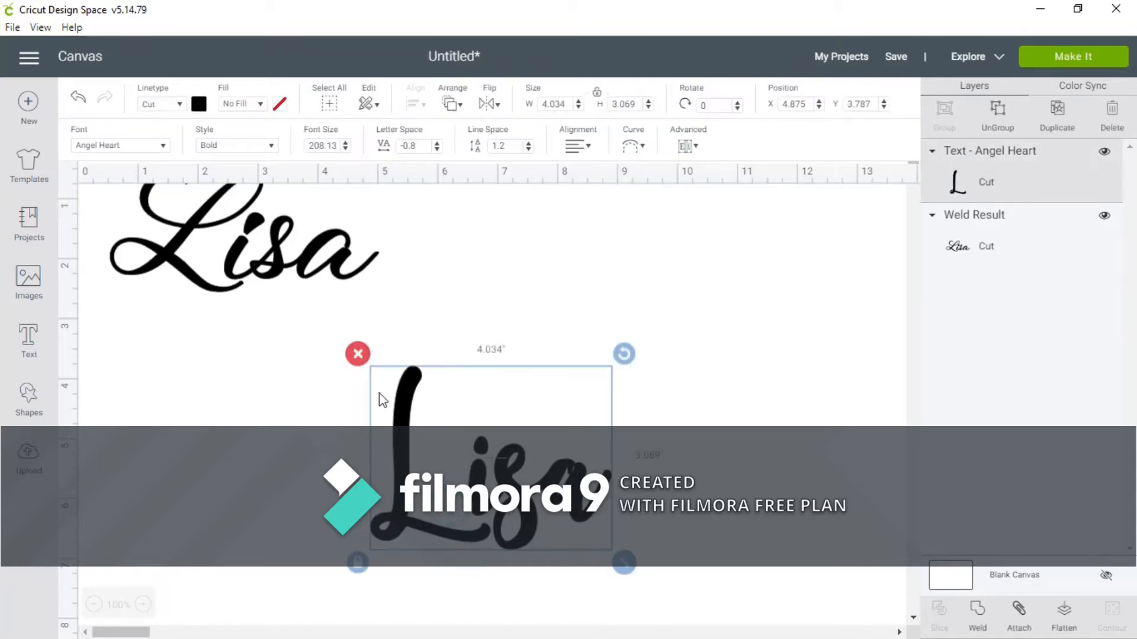
click(358, 354)
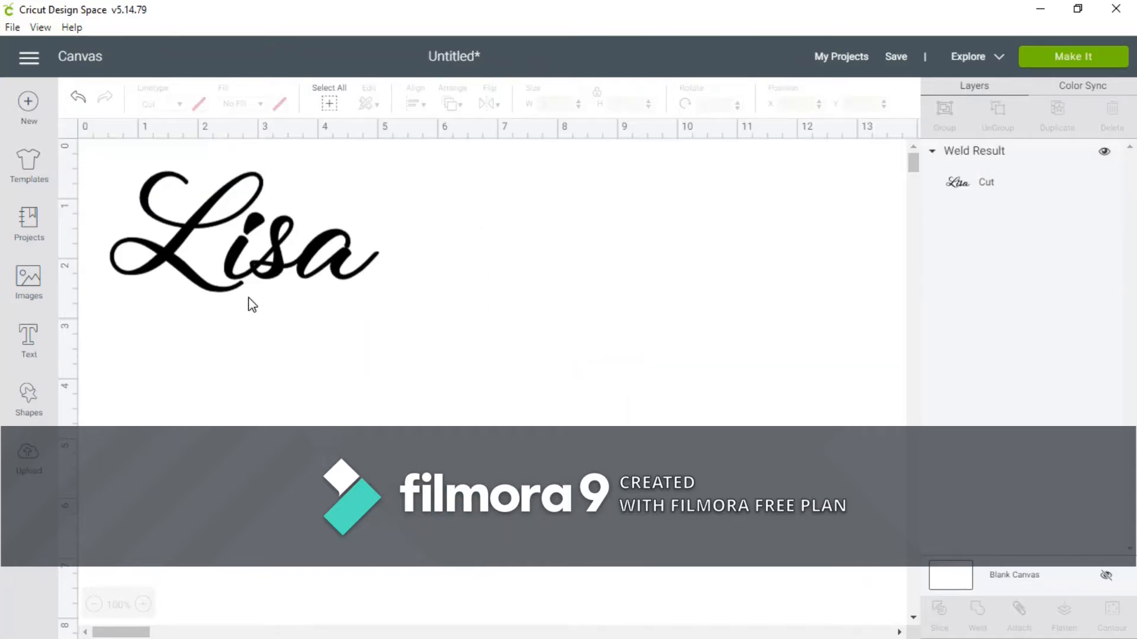
Duplicate the welded name and place the copy across from the original, at about X 7.7, Y 0.9.
click(255, 264)
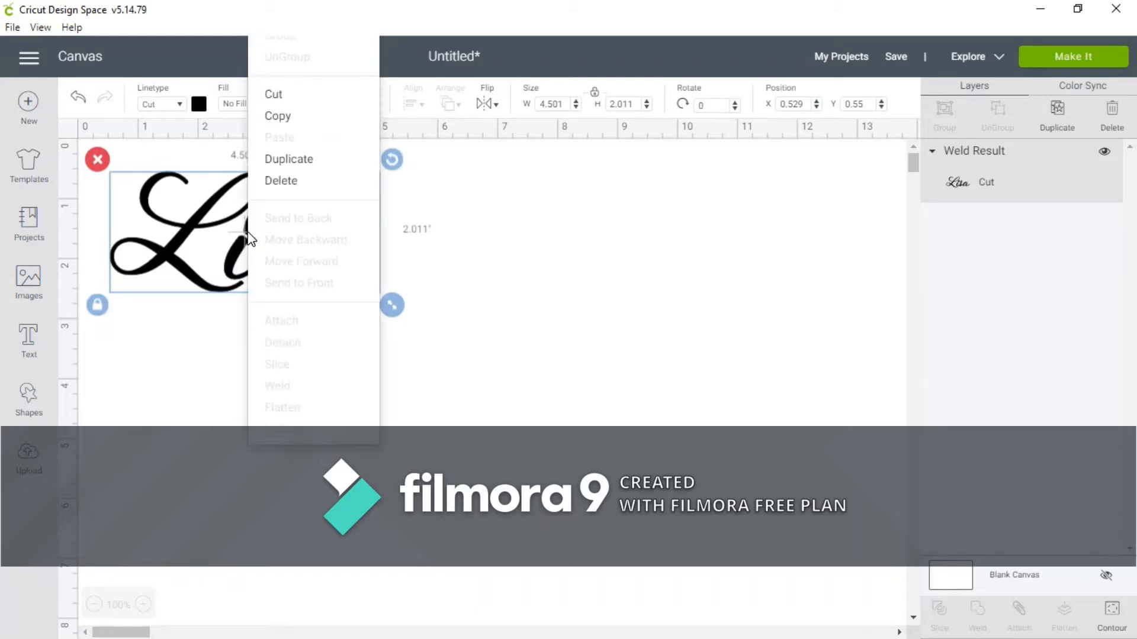
right_click(248, 234)
click(296, 160)
drag(267, 240, 647, 251)
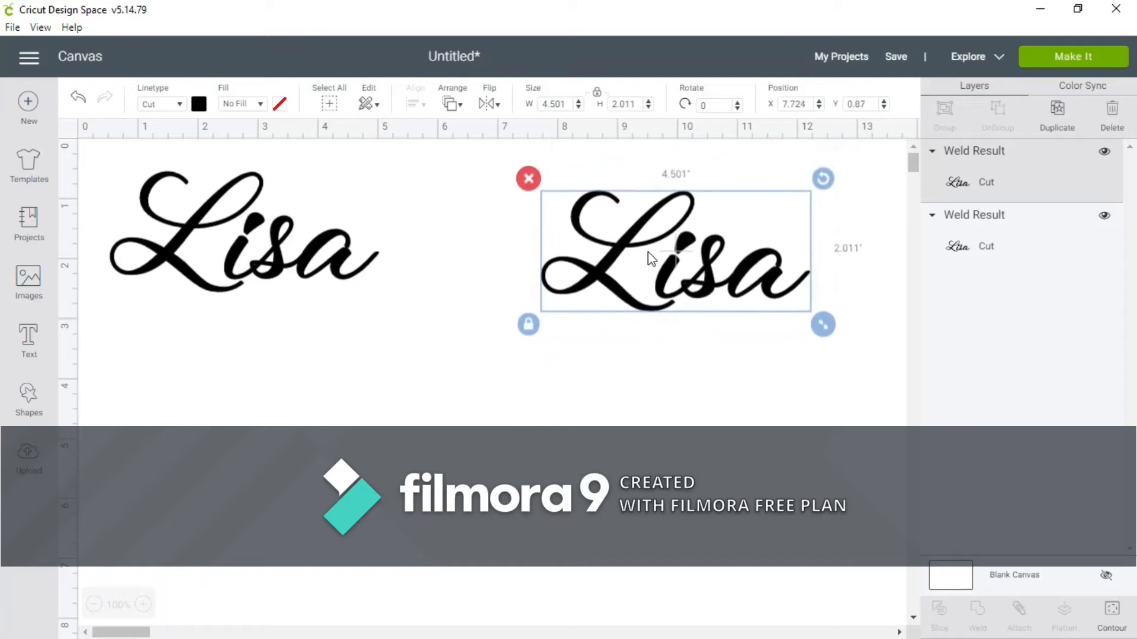
Color the original welded name light salmon pink.
click(262, 261)
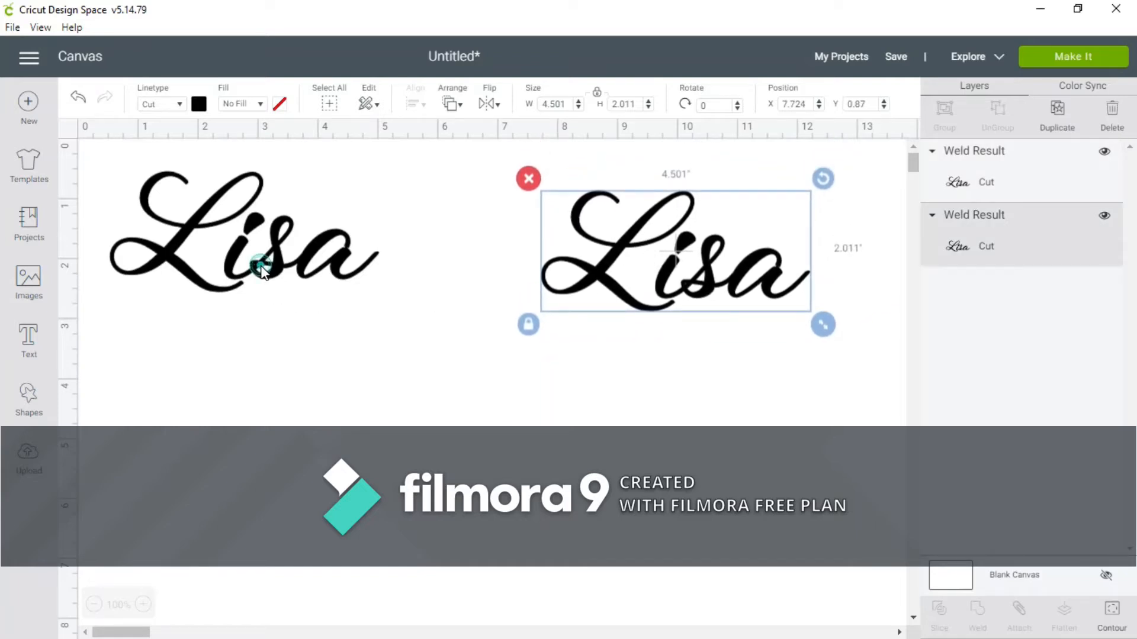
click(199, 106)
click(217, 191)
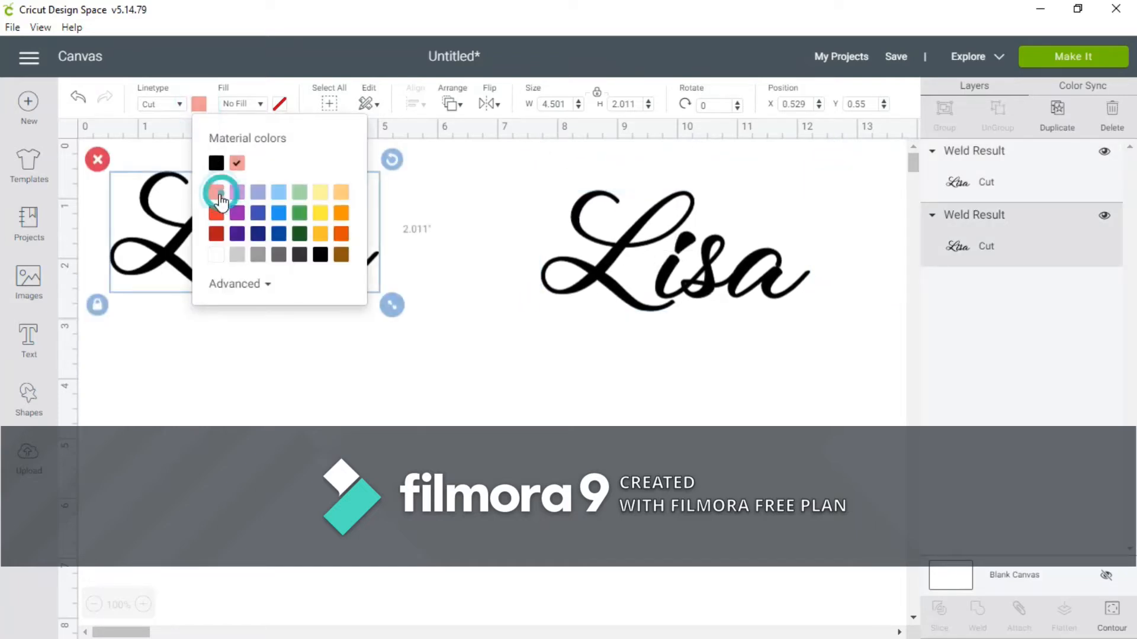
click(209, 340)
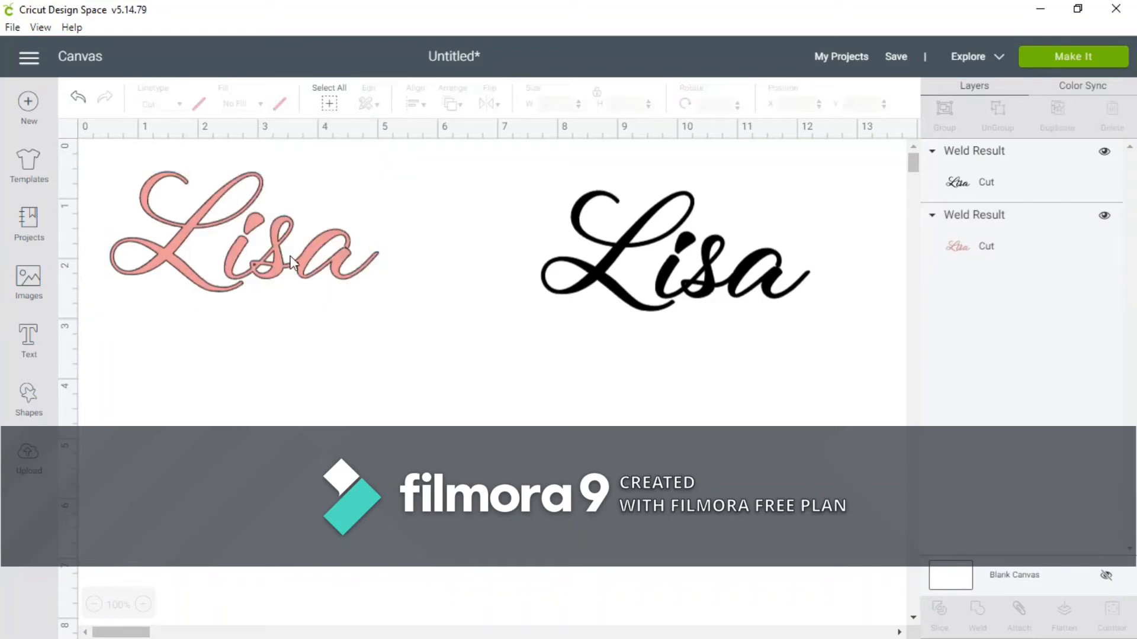
Move the black welded name lower on the canvas, to about X 7.3, Y 3.8, and duplicate it.
drag(657, 246, 633, 429)
right_click(633, 429)
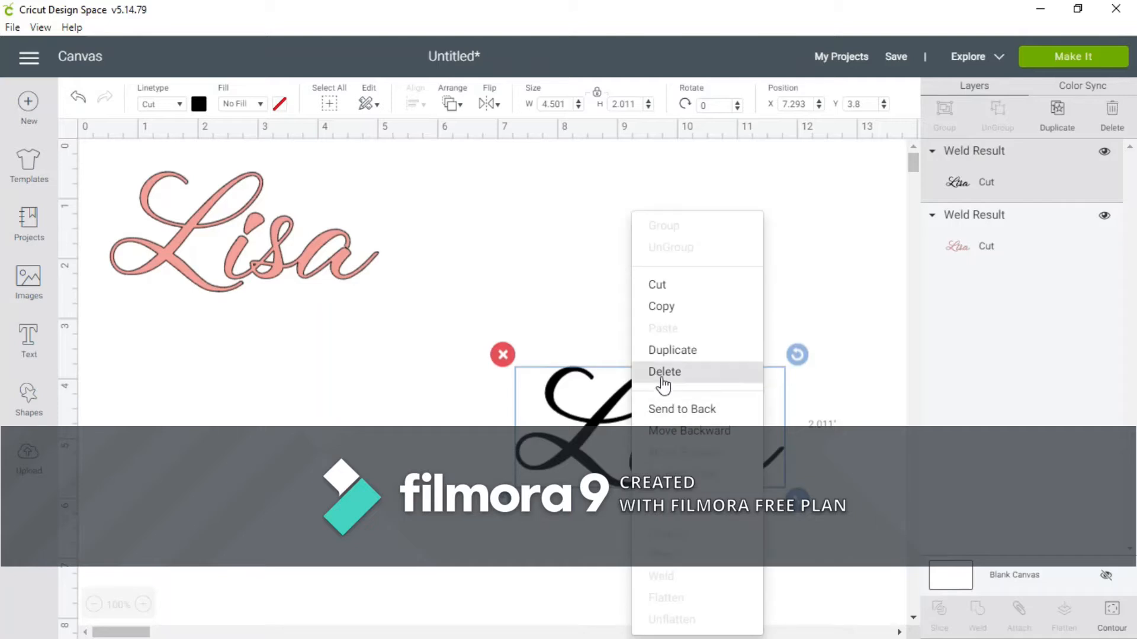
click(664, 349)
Select both black name copies and duplicate them, then select all four copies and duplicate them too.
drag(502, 363, 816, 501)
right_click(721, 433)
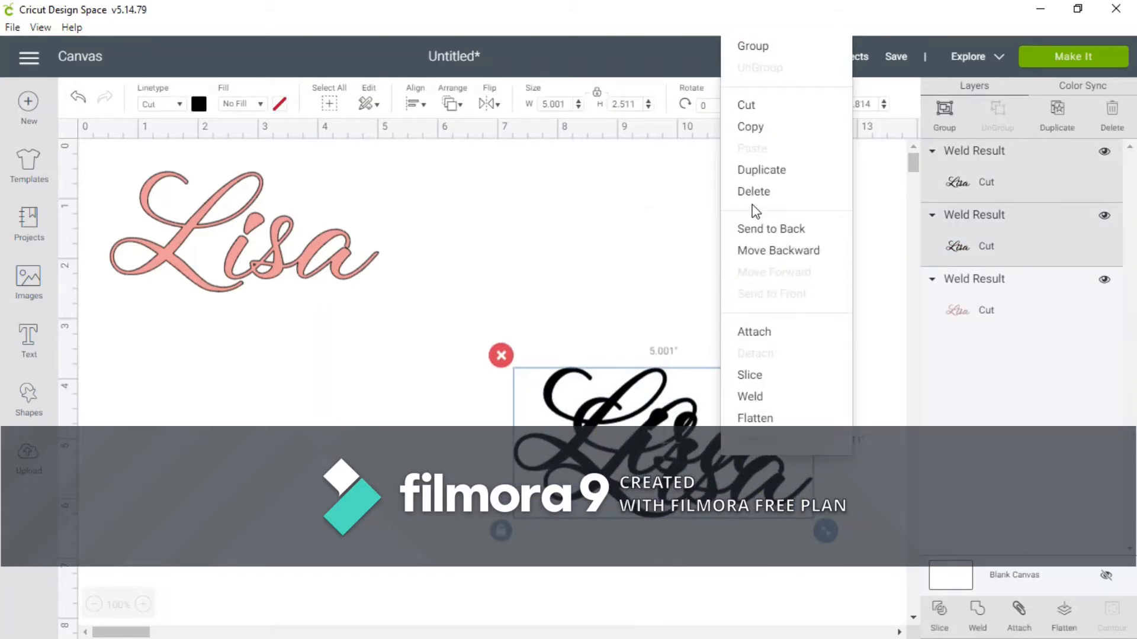
click(757, 171)
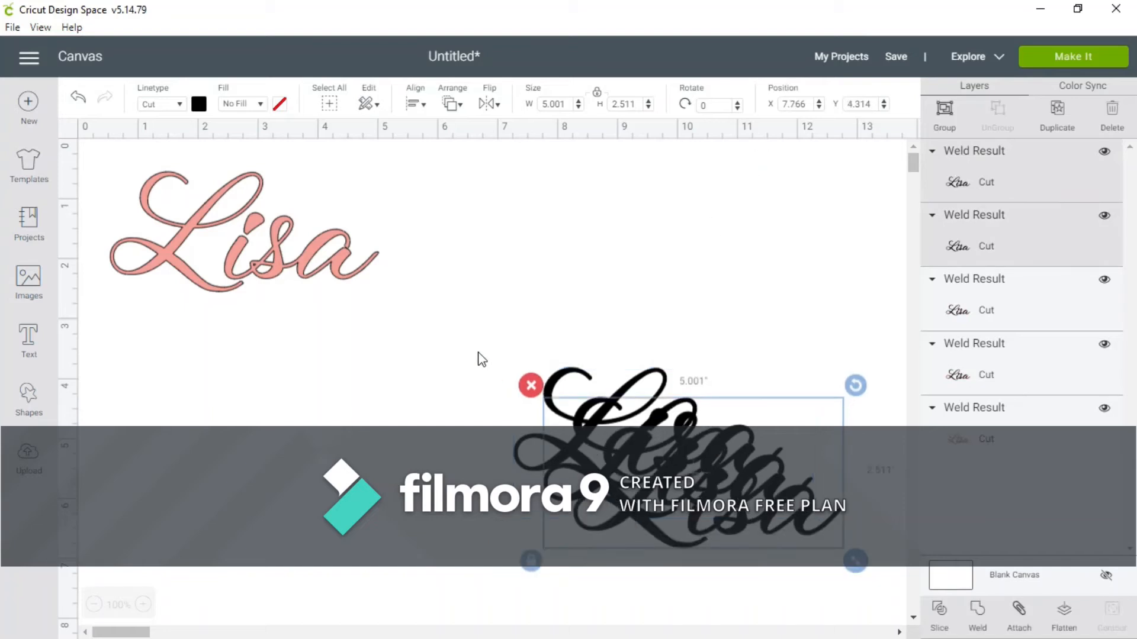
drag(479, 351, 861, 551)
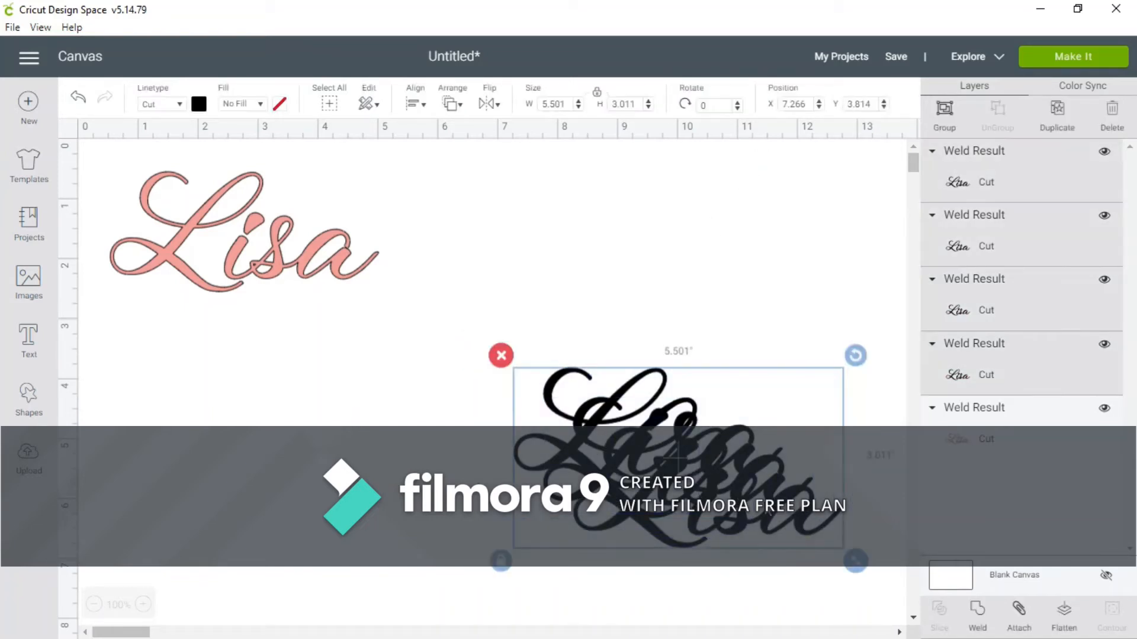
right_click(751, 366)
click(812, 220)
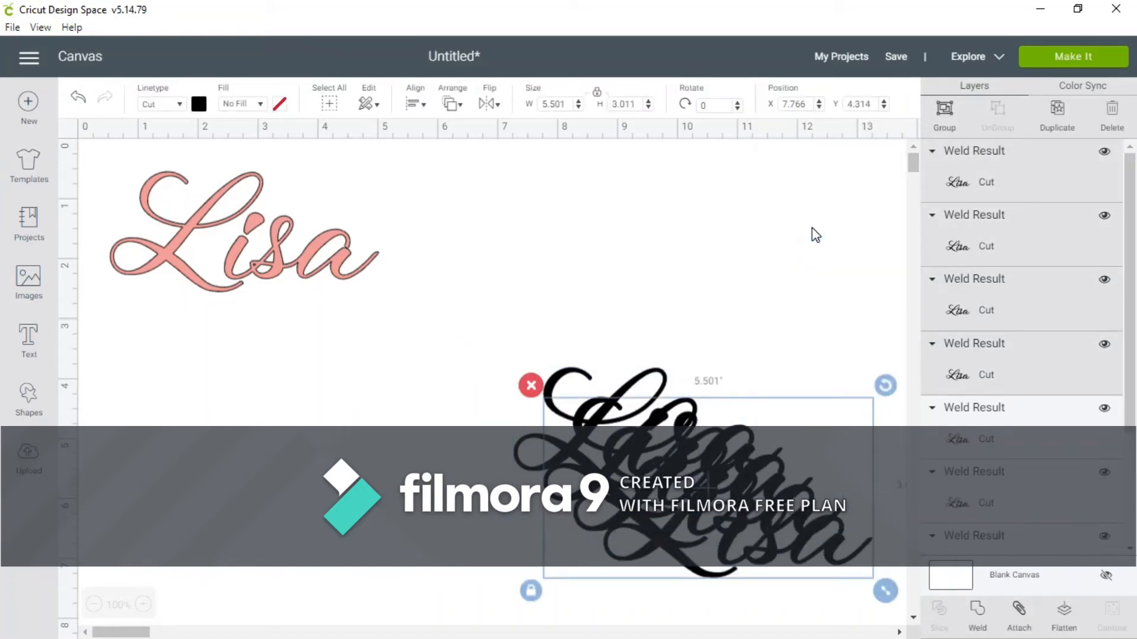
Move two black name copies out of the pile and stack them, slightly offset, at about X 6.8, Y 1.0.
click(698, 583)
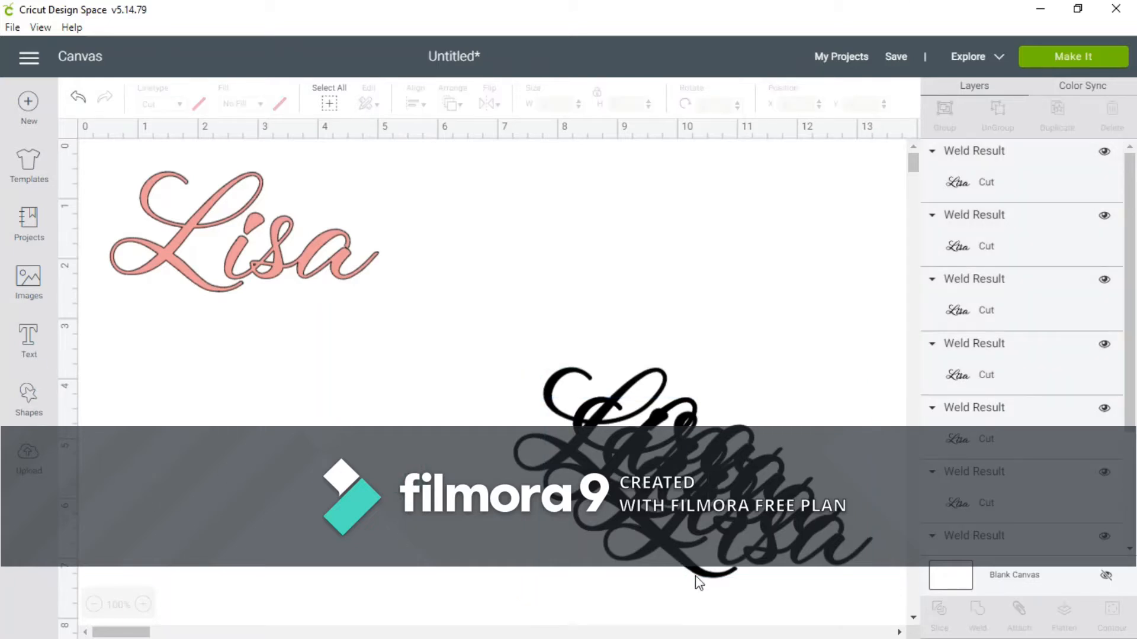
click(712, 574)
drag(753, 567, 634, 298)
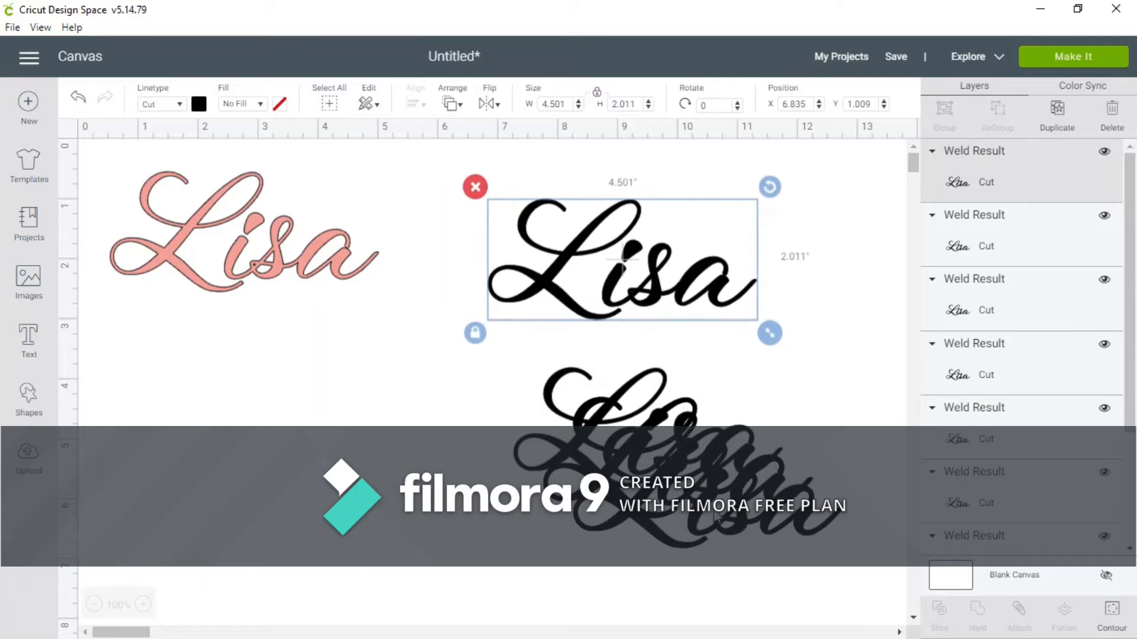
drag(728, 519, 643, 301)
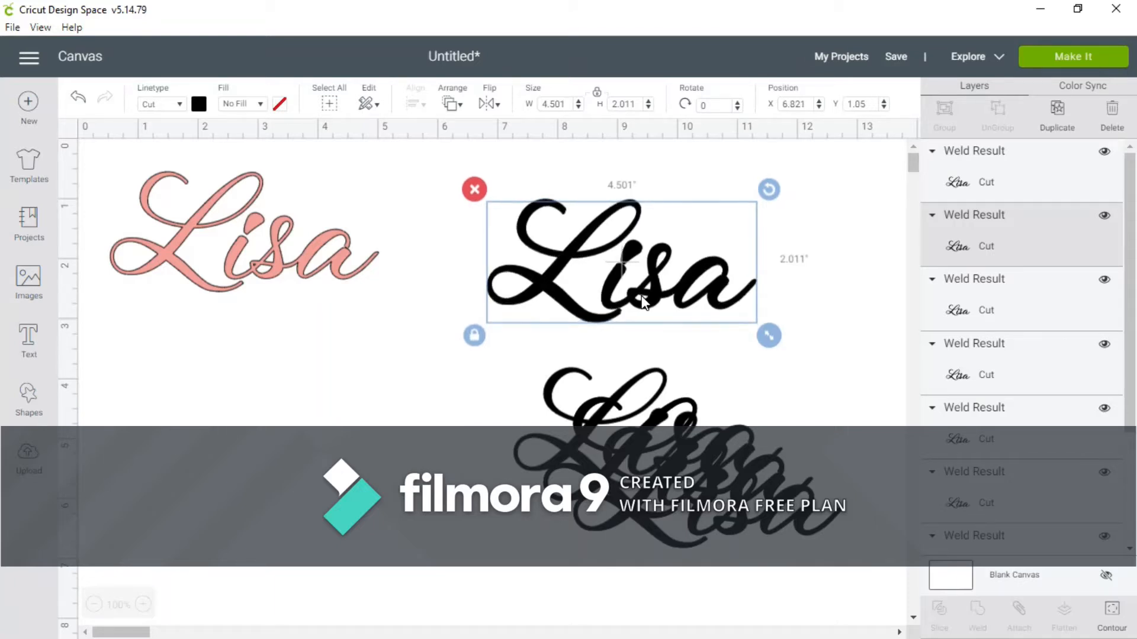
click(770, 302)
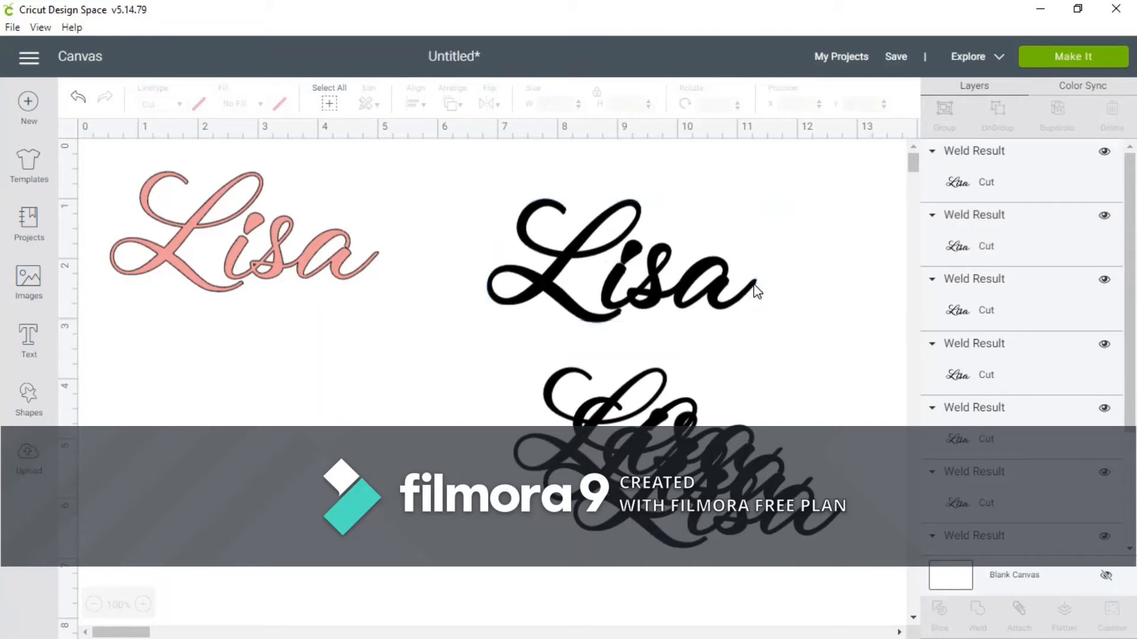
Nudge the top stacked copy to X 6.807, Y 1.05 and add another black copy at X 6.807, Y 1.064.
click(577, 249)
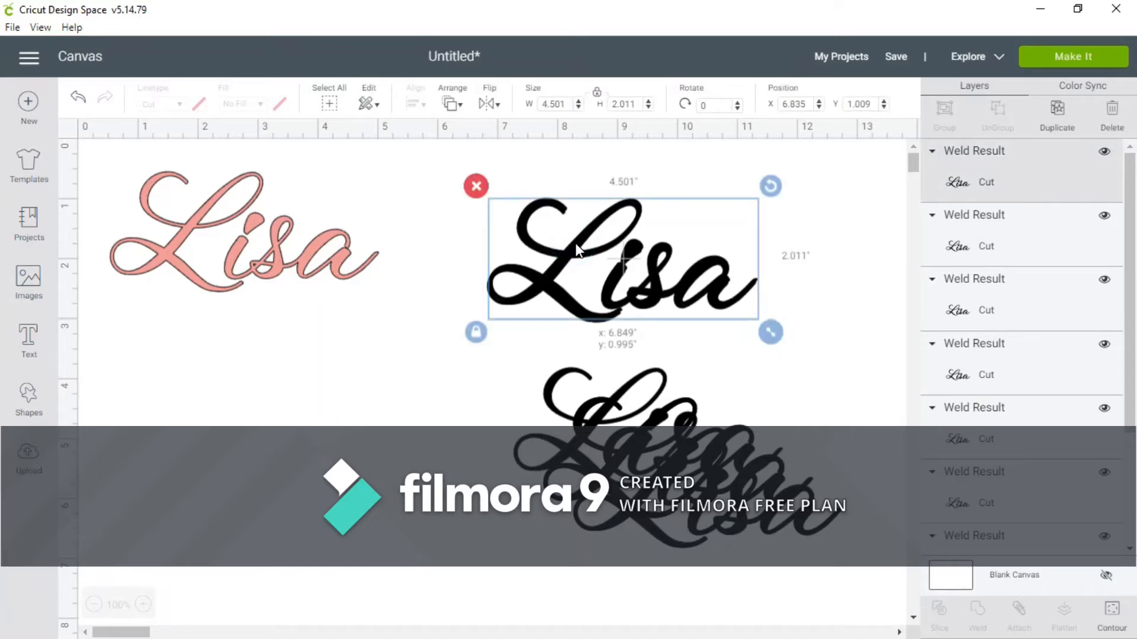
drag(577, 248, 574, 248)
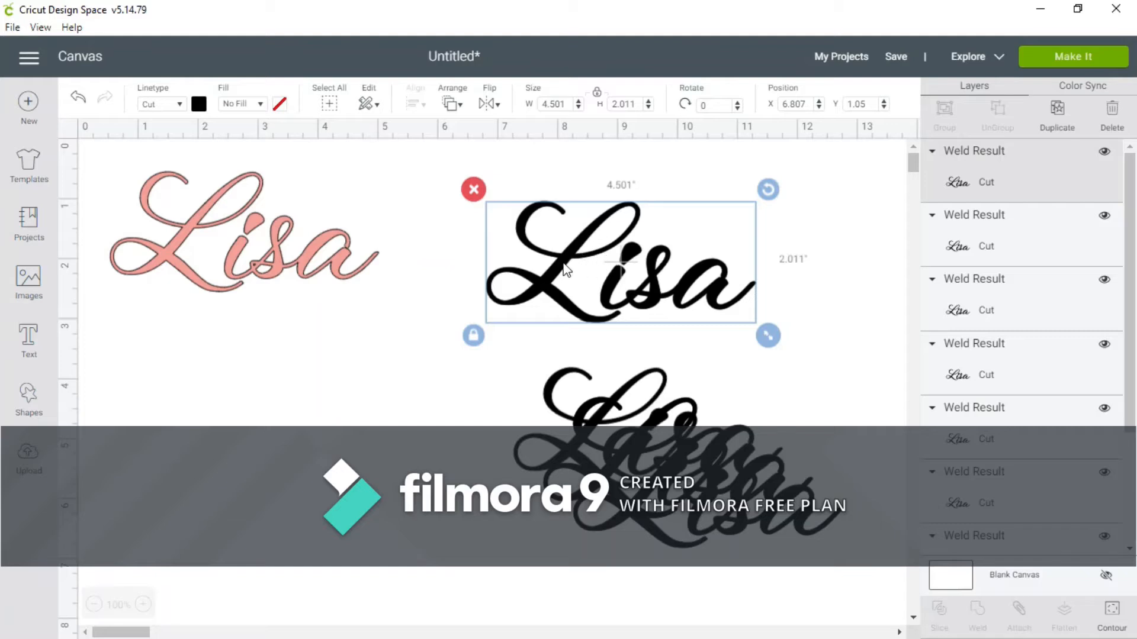
drag(753, 514, 666, 290)
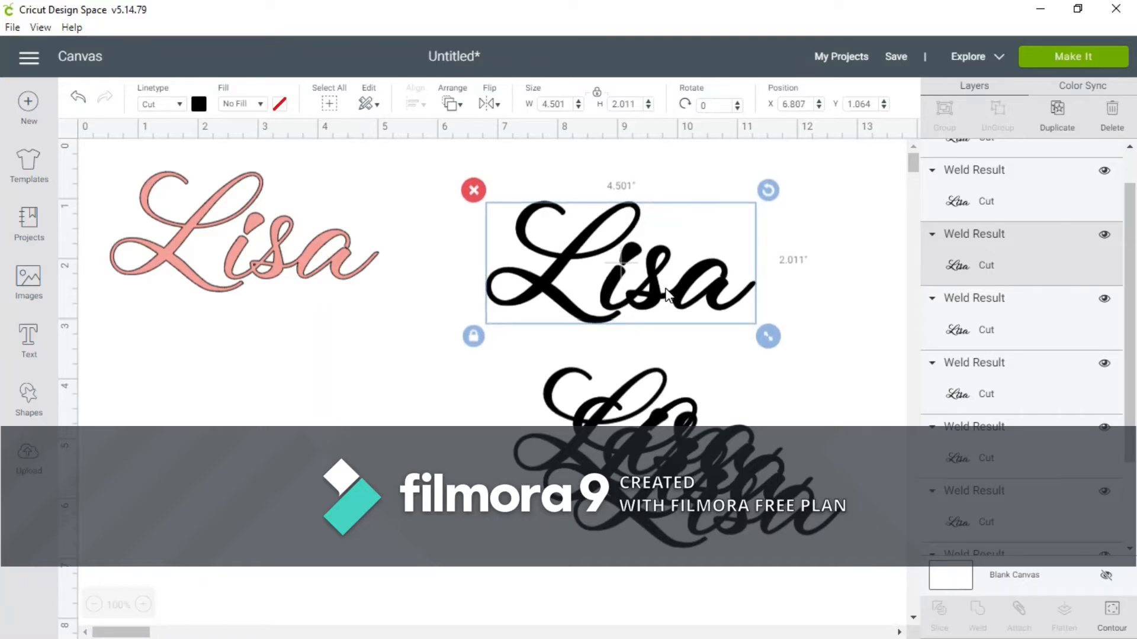
click(779, 381)
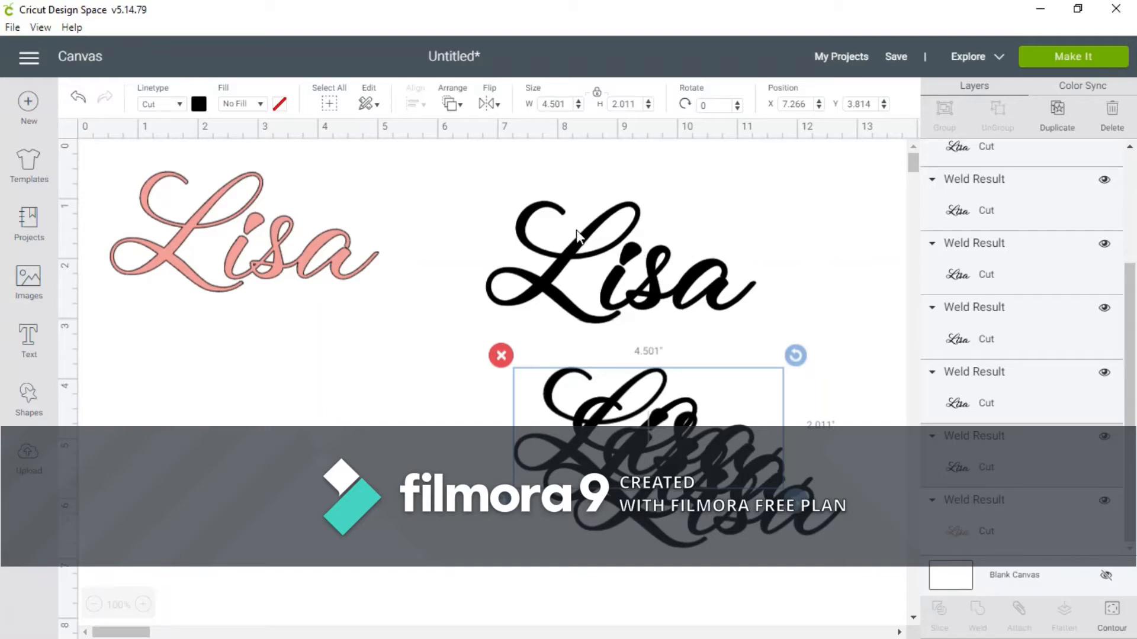
Add more black name copies from the lower pile to the offset stack, within about X 6.81–6.82, Y 1.02–1.05.
drag(701, 524, 611, 293)
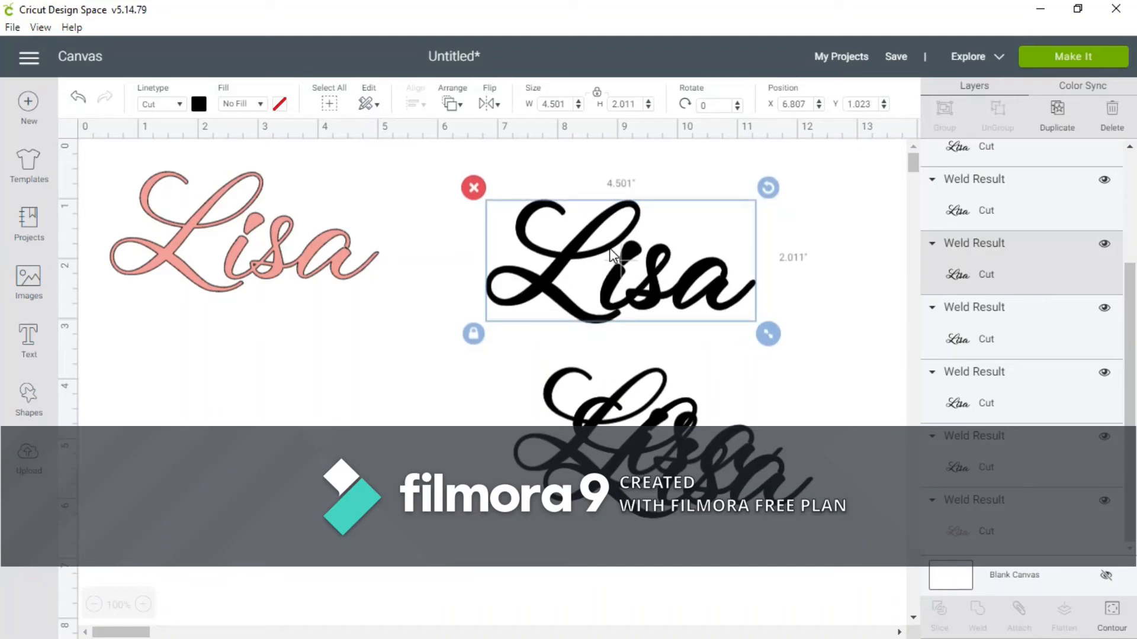
drag(724, 483, 659, 293)
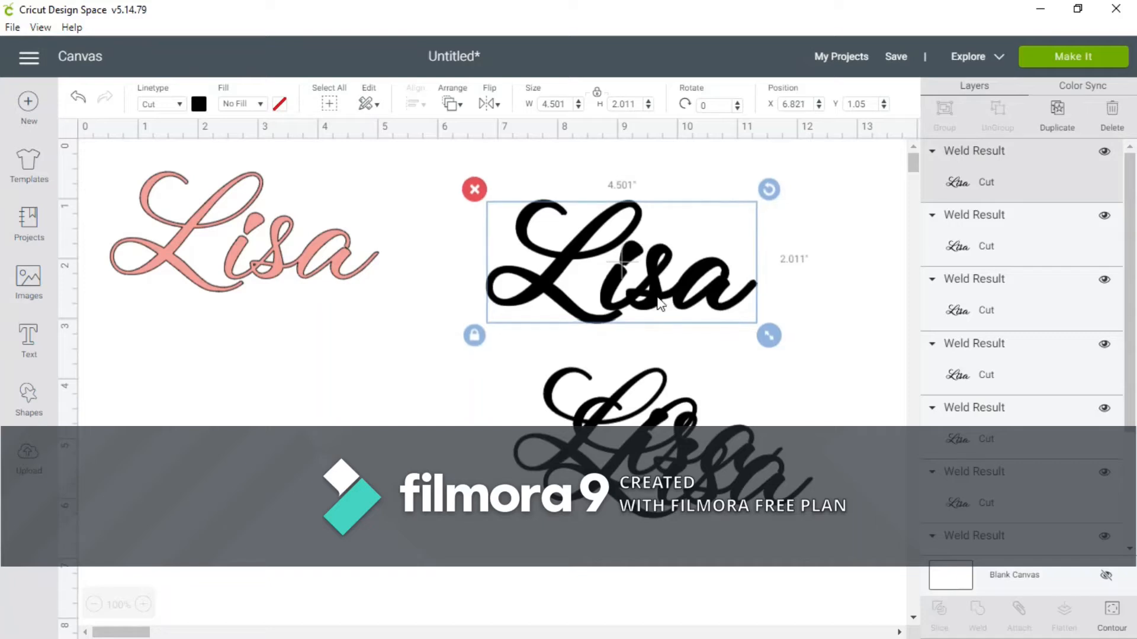
click(825, 361)
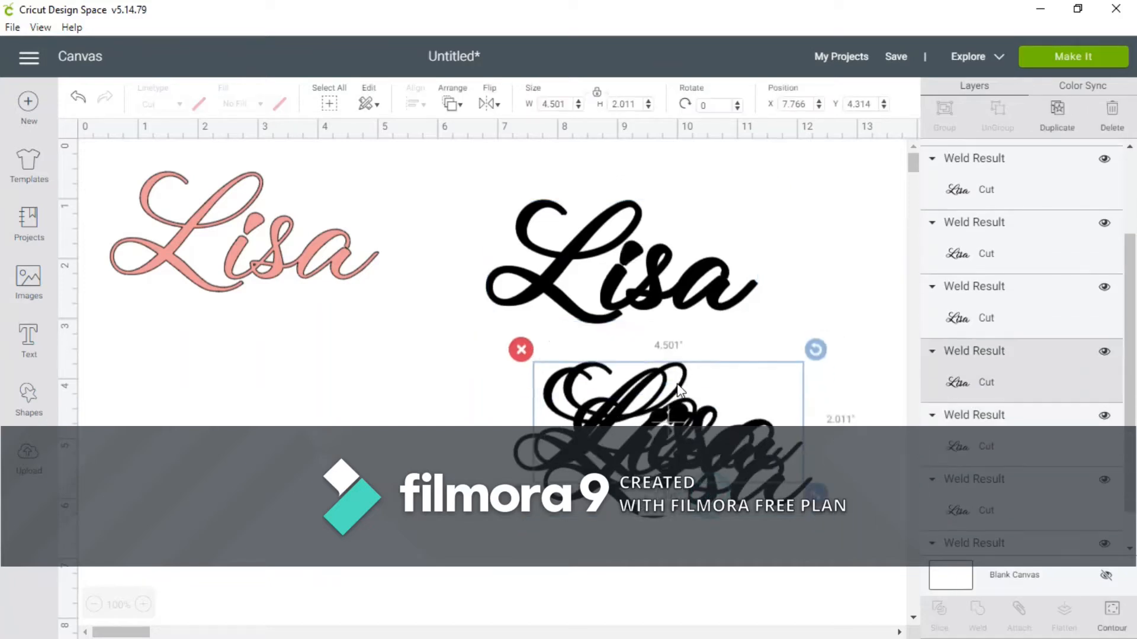
drag(697, 462, 651, 305)
click(751, 355)
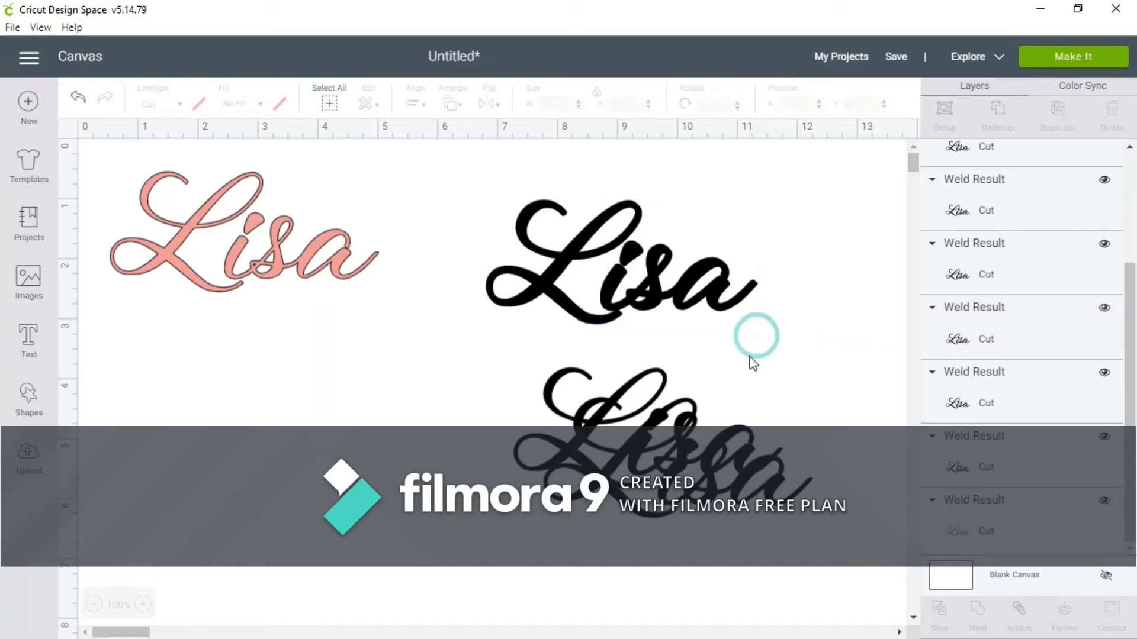
Send the pink name to the front, preview it over the black stack, and set it aside at about X 2.1, Y 1.55.
click(291, 244)
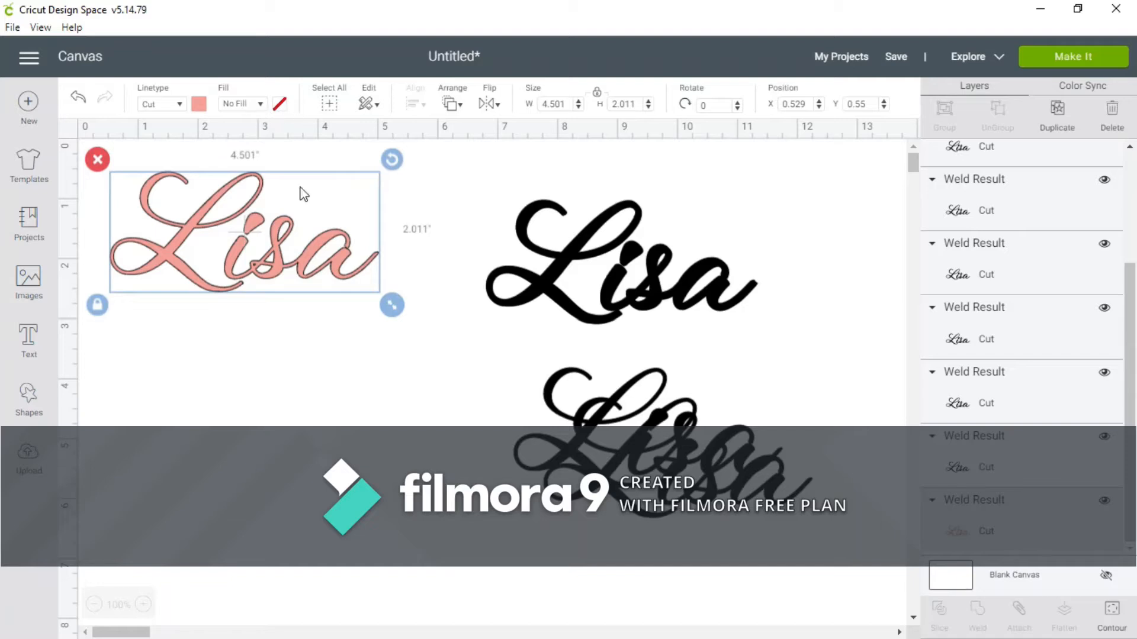
click(451, 106)
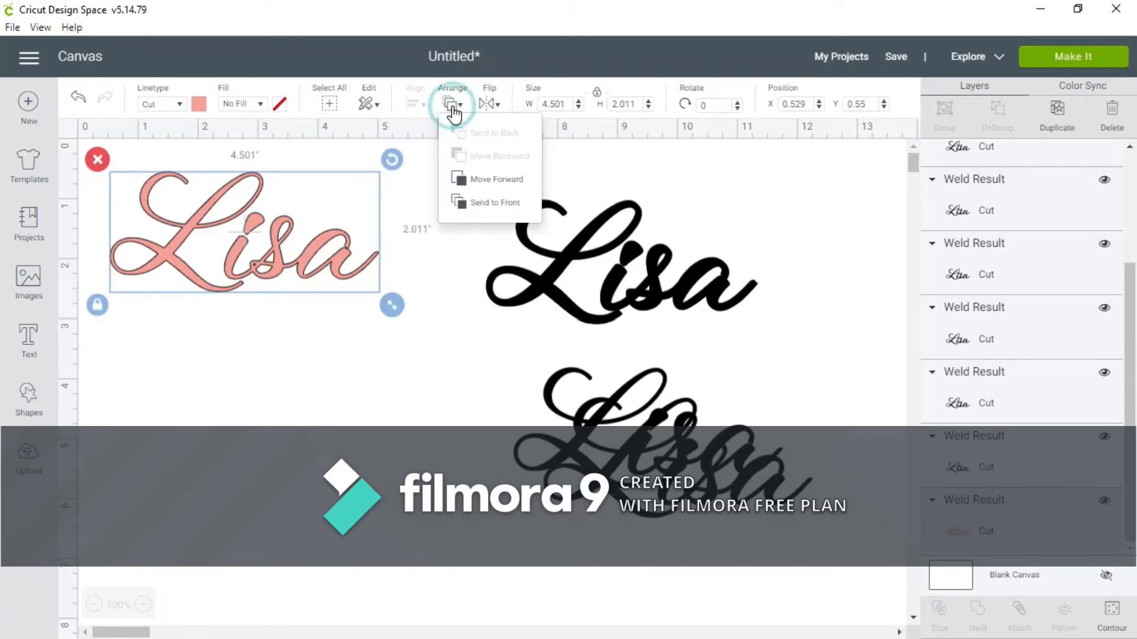
click(465, 202)
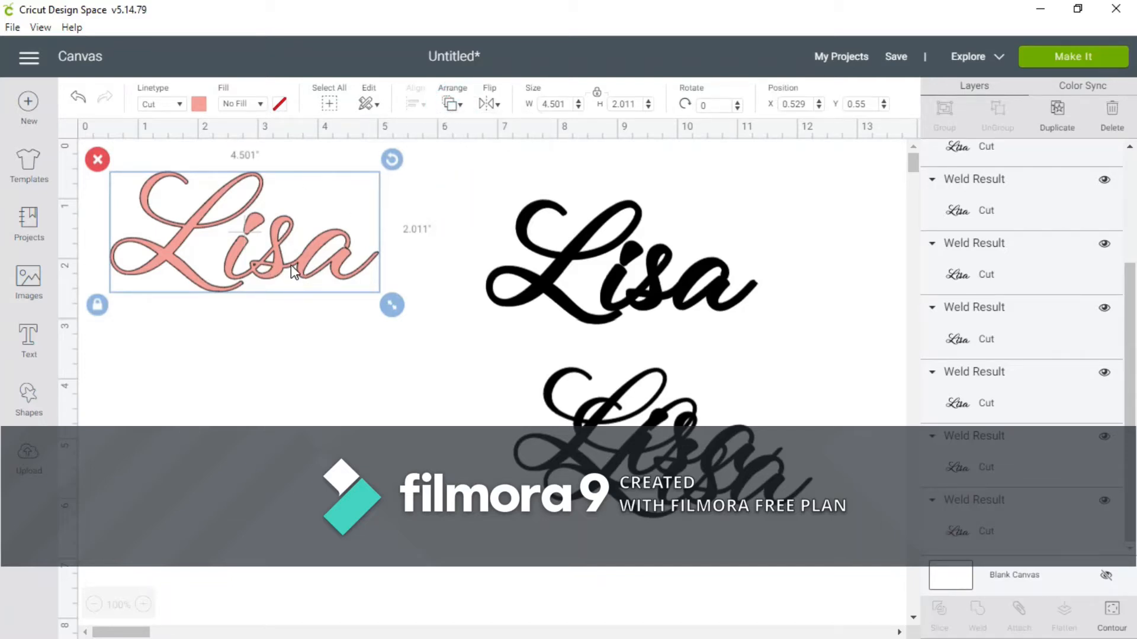
drag(319, 277, 670, 302)
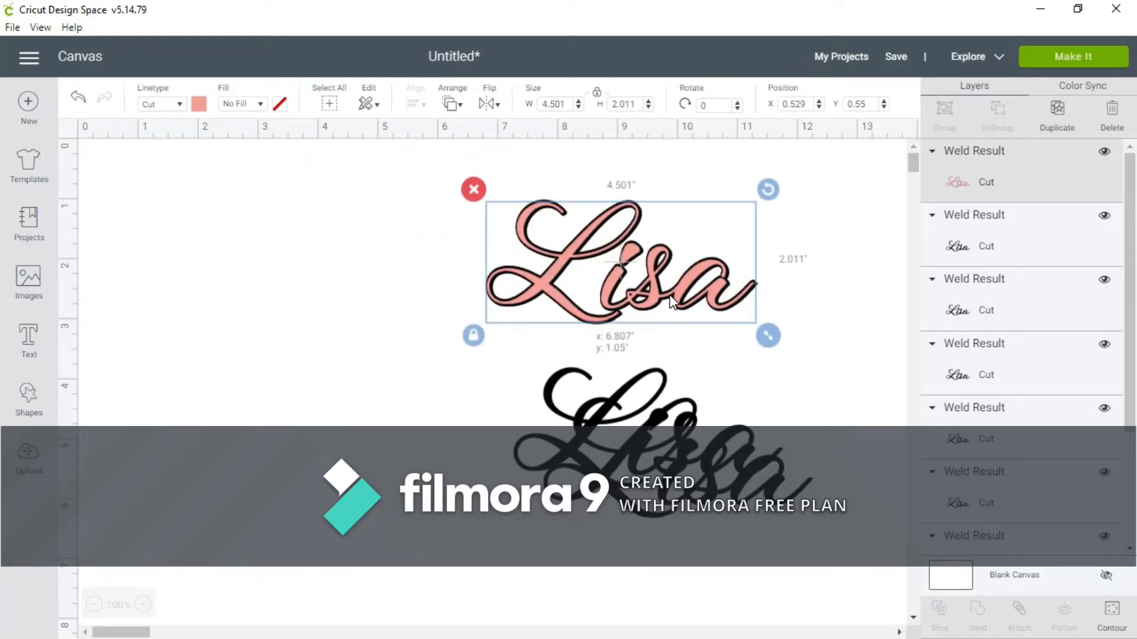
drag(670, 296, 388, 329)
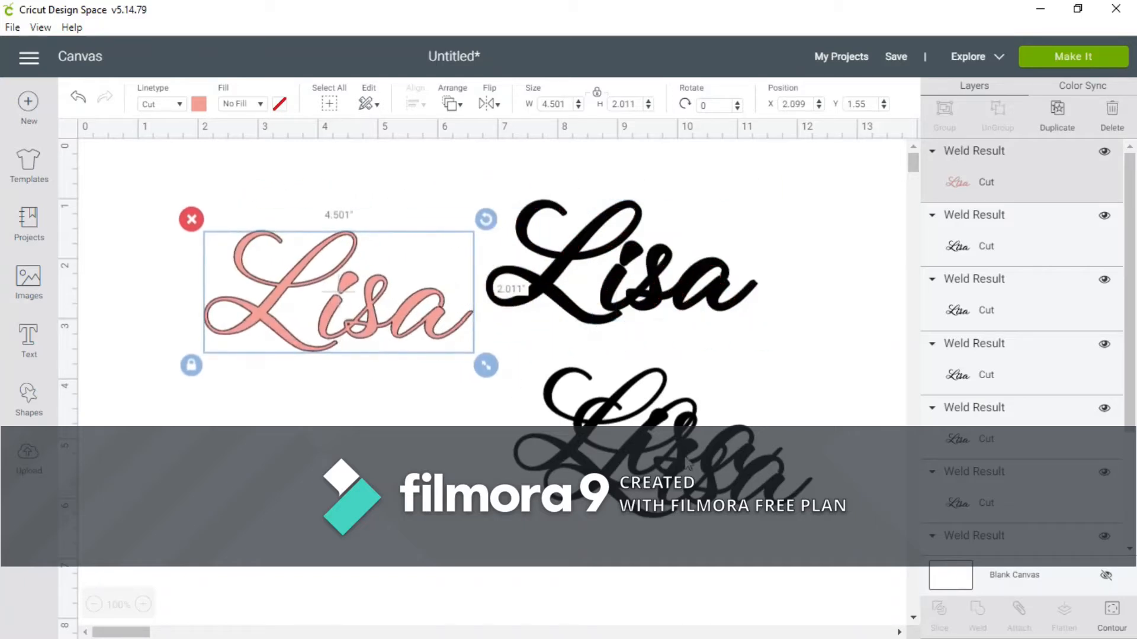
Stack the last two black name copies on the others, slightly offset, at about X 6.8, Y 1.06.
drag(696, 454, 648, 272)
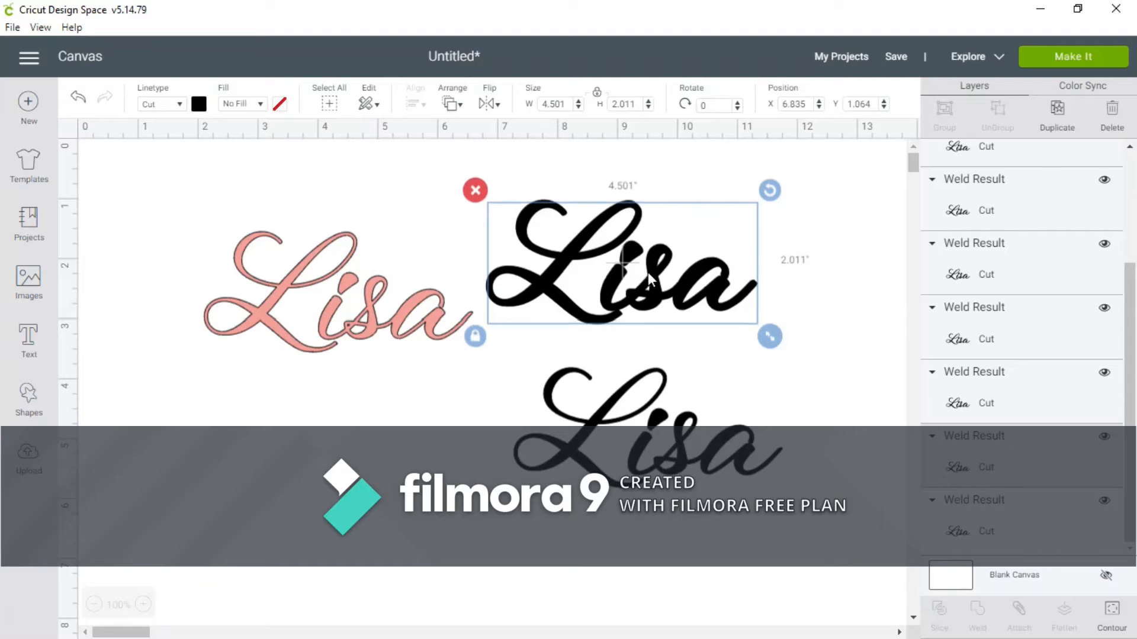
click(691, 439)
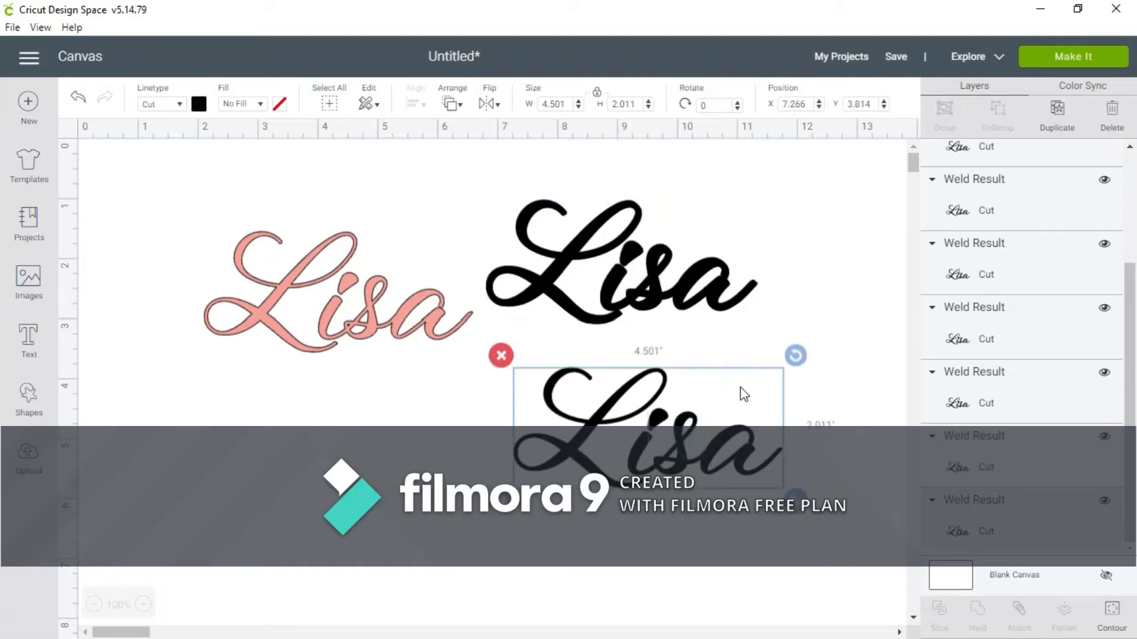
drag(685, 455, 659, 292)
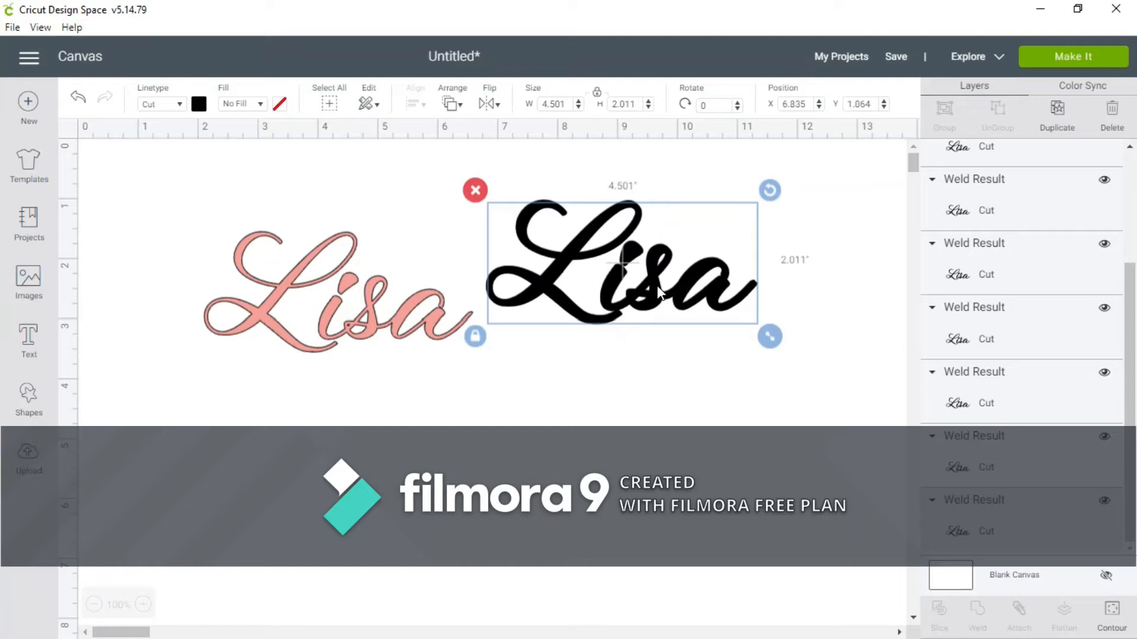
click(661, 293)
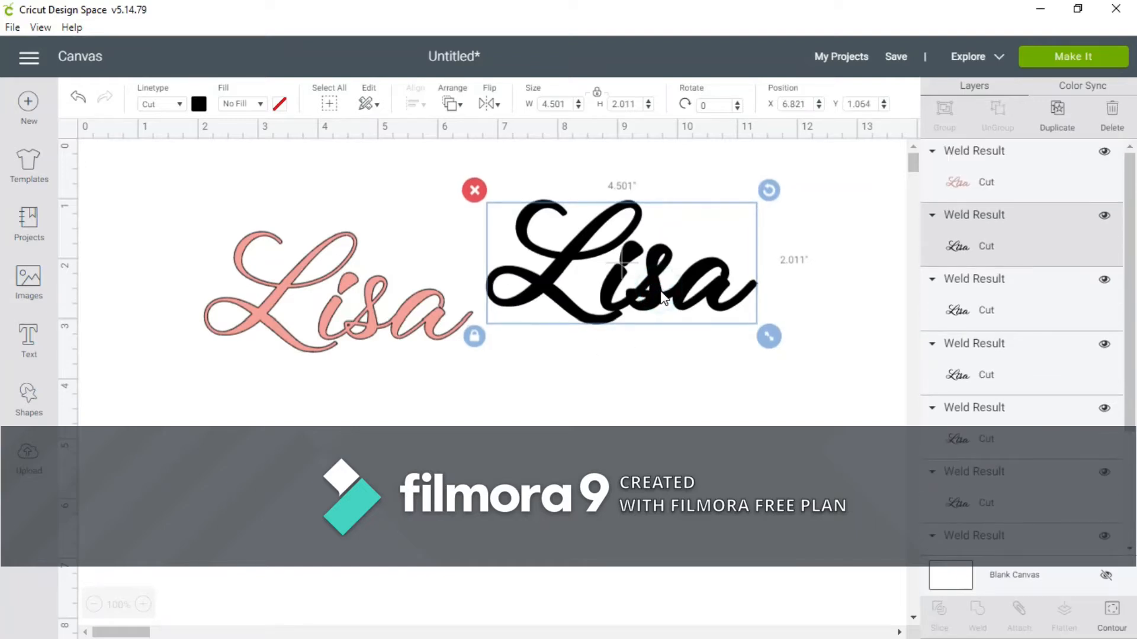
click(670, 357)
Level the pink name beside the stack at about X 1.7, Y 1.1, and weld all the stacked black copies together.
mouse_move(381, 320)
mouse_down()
mouse_move(655, 290)
mouse_move(676, 304)
mouse_move(367, 304)
mouse_up()
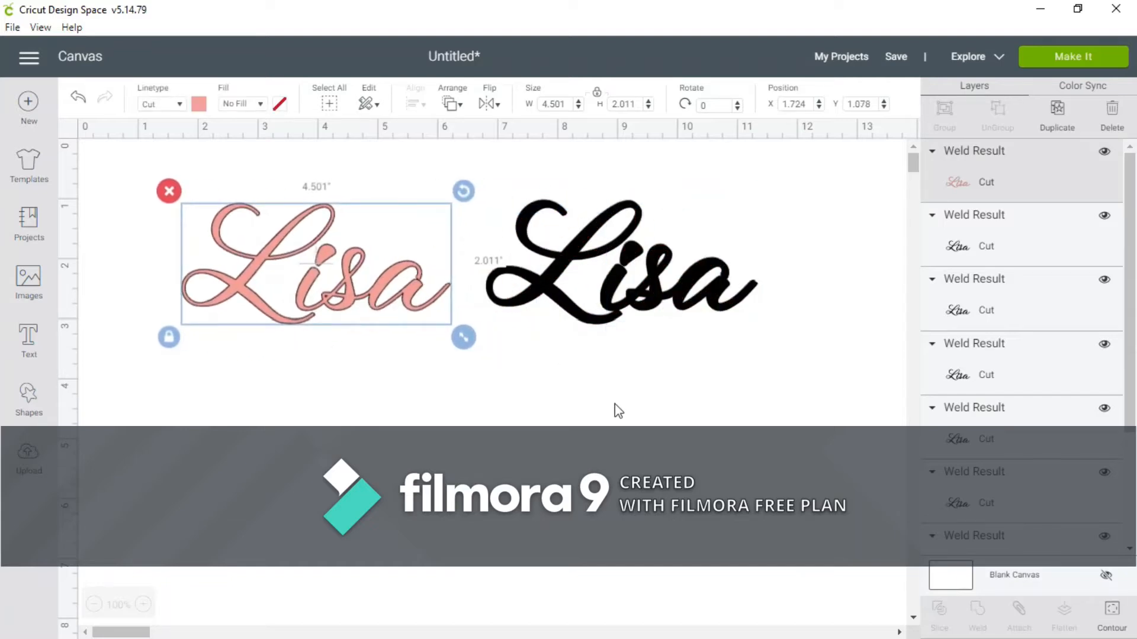
click(588, 377)
drag(474, 195, 779, 376)
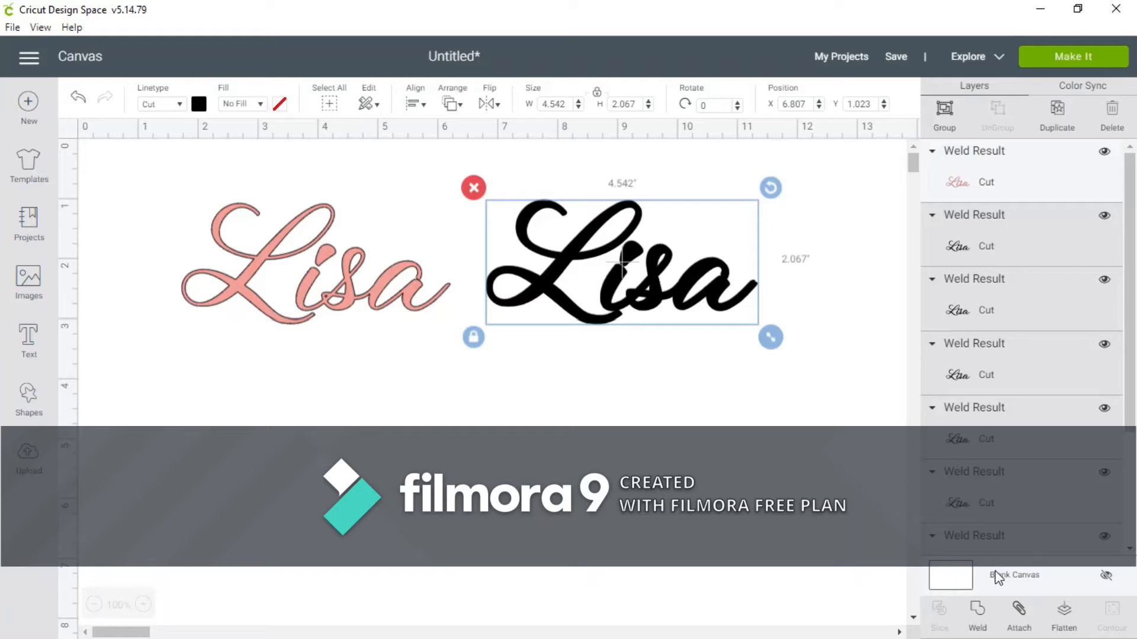
click(977, 613)
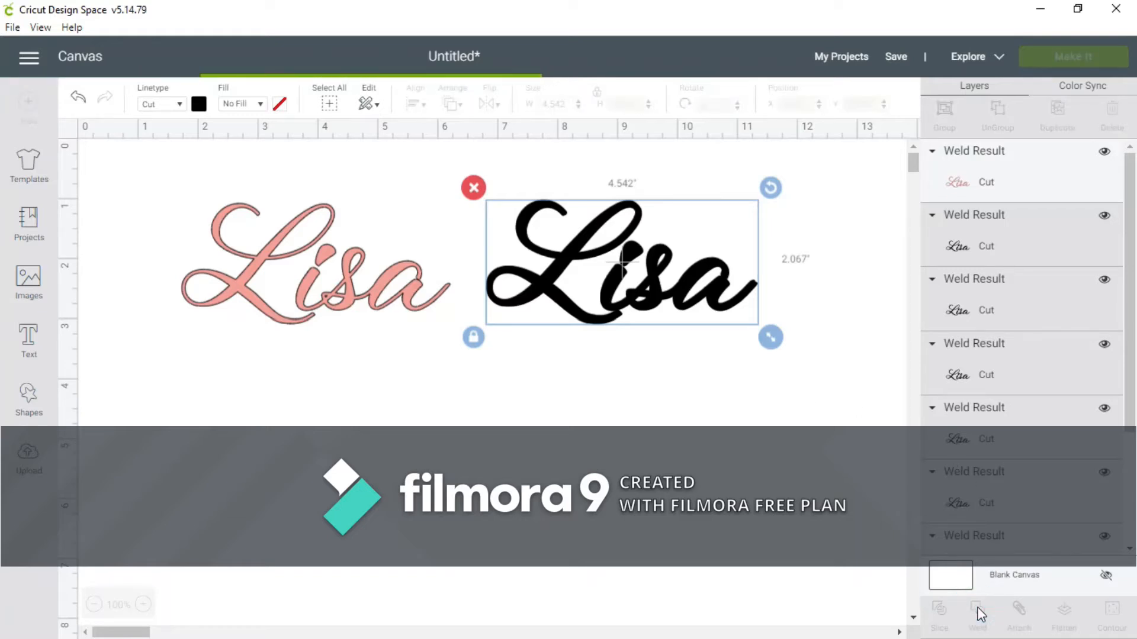
Move the pink name below the welded black backing, and shift the backing to about X 8.1, Y 0.8.
drag(368, 292, 776, 452)
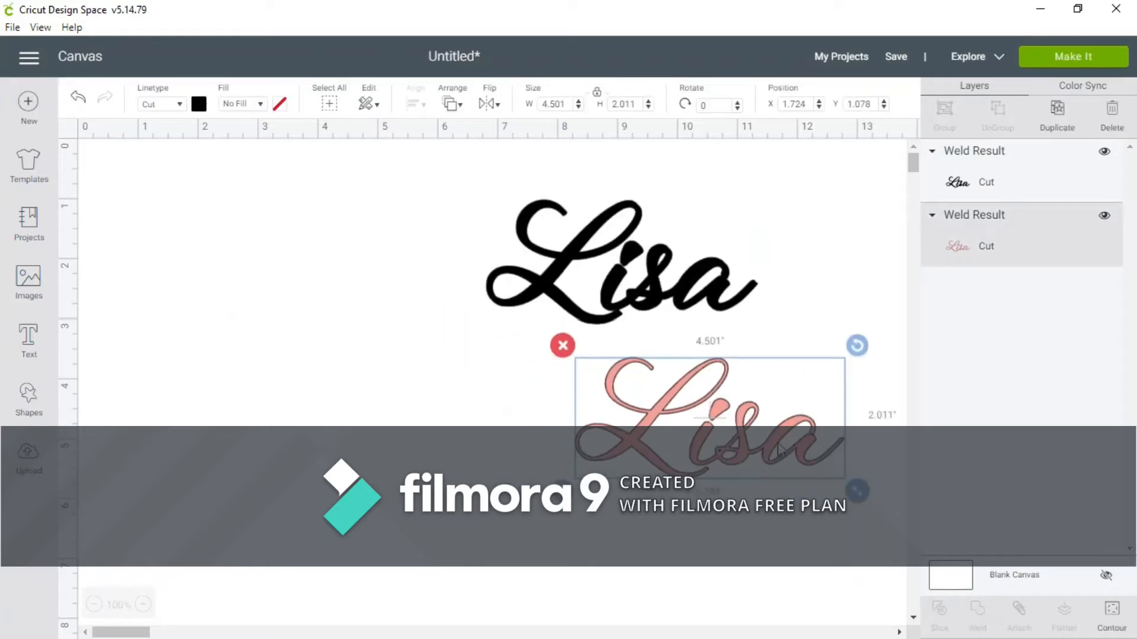
drag(675, 277, 750, 266)
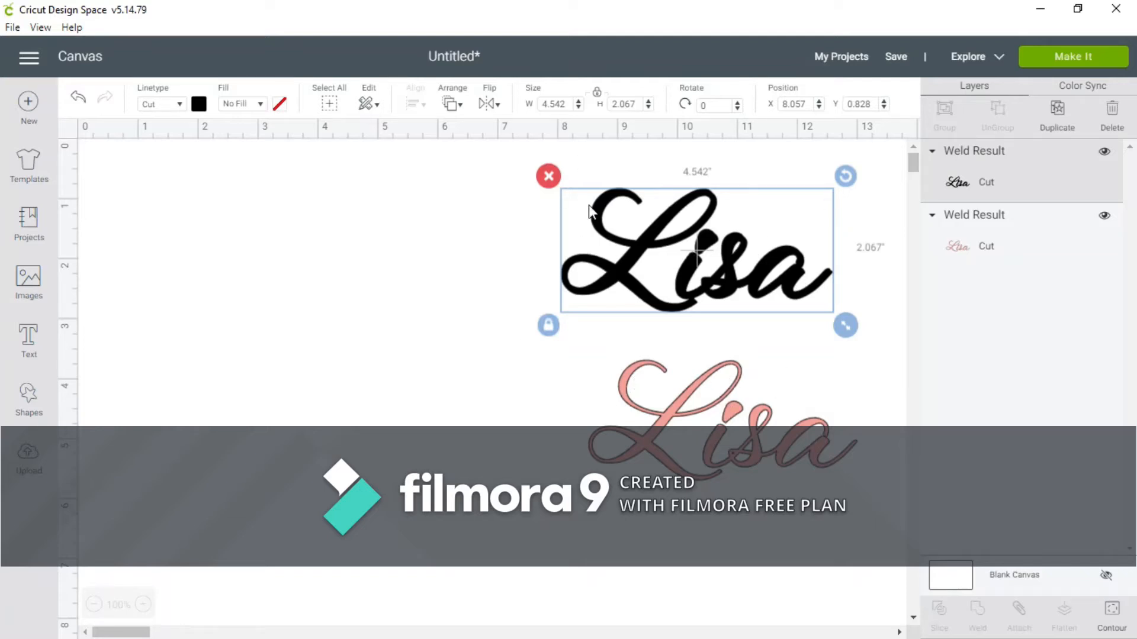
Switch to Silhouette Studio and dismiss the recovered documents list.
click(1041, 13)
mouse_move(476, 637)
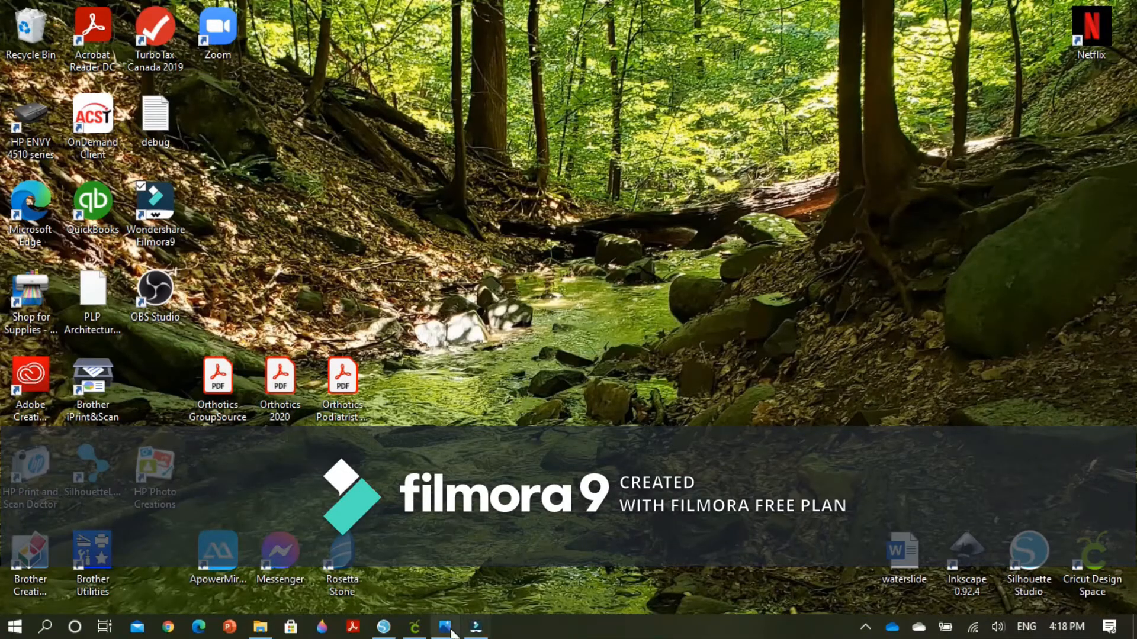
click(385, 629)
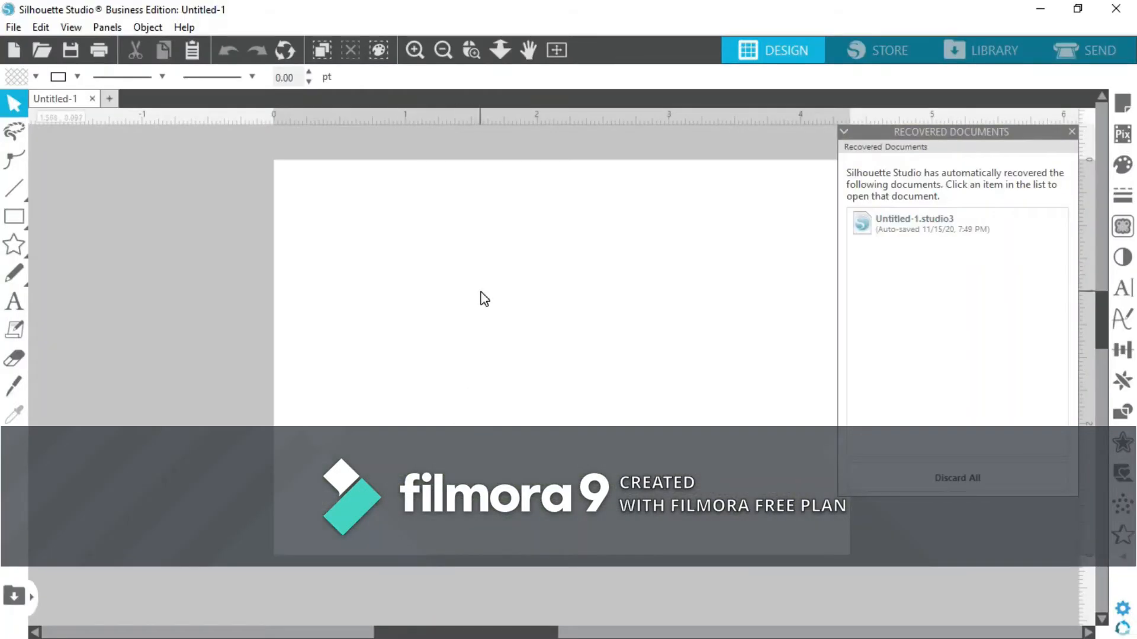
click(1071, 132)
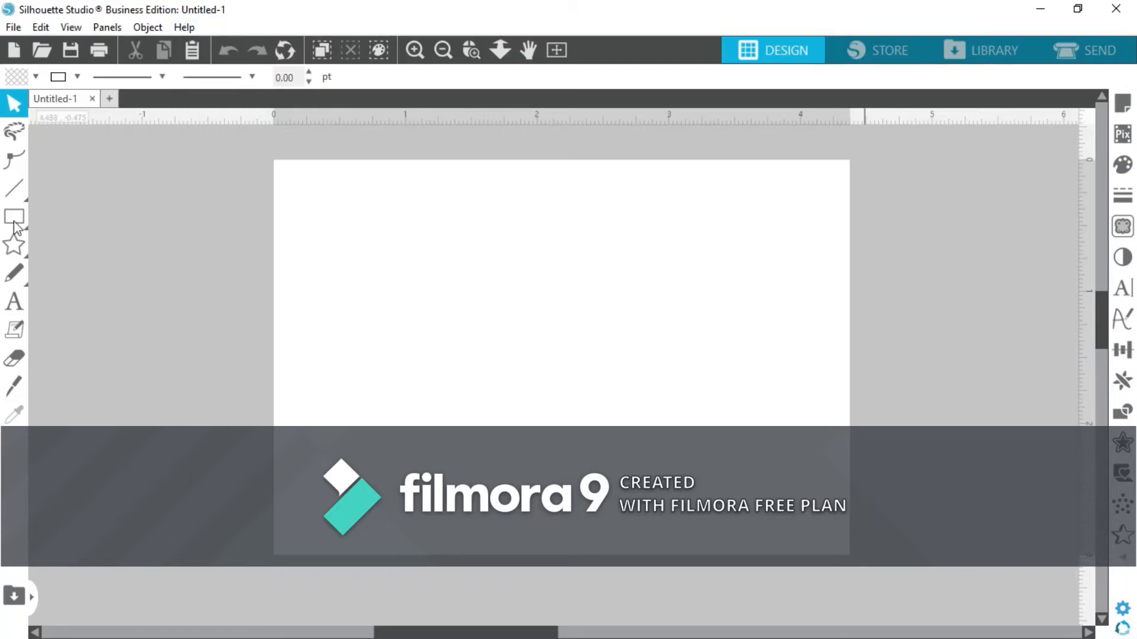
Add a text object containing a first name in the upper part of the blank page.
click(16, 305)
click(15, 306)
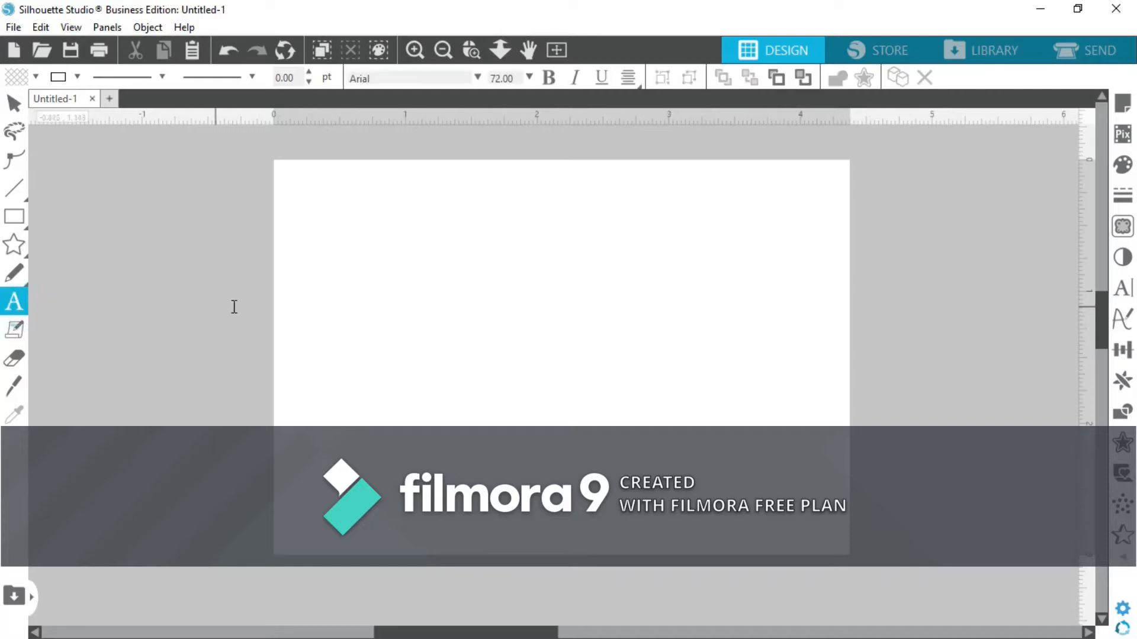
click(334, 326)
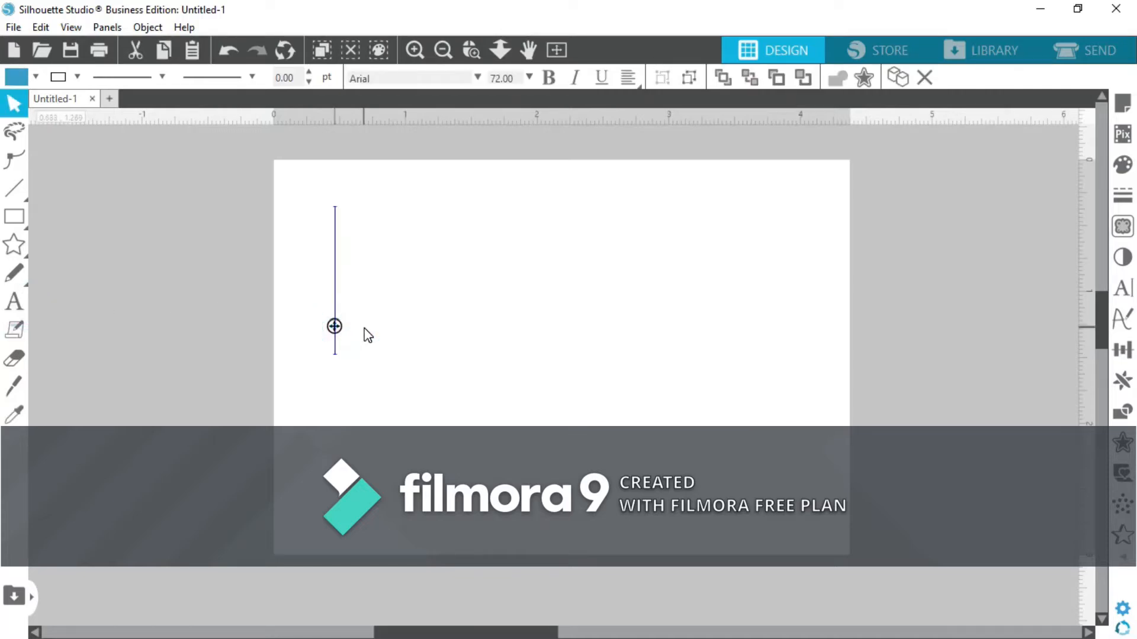
text(Michele)
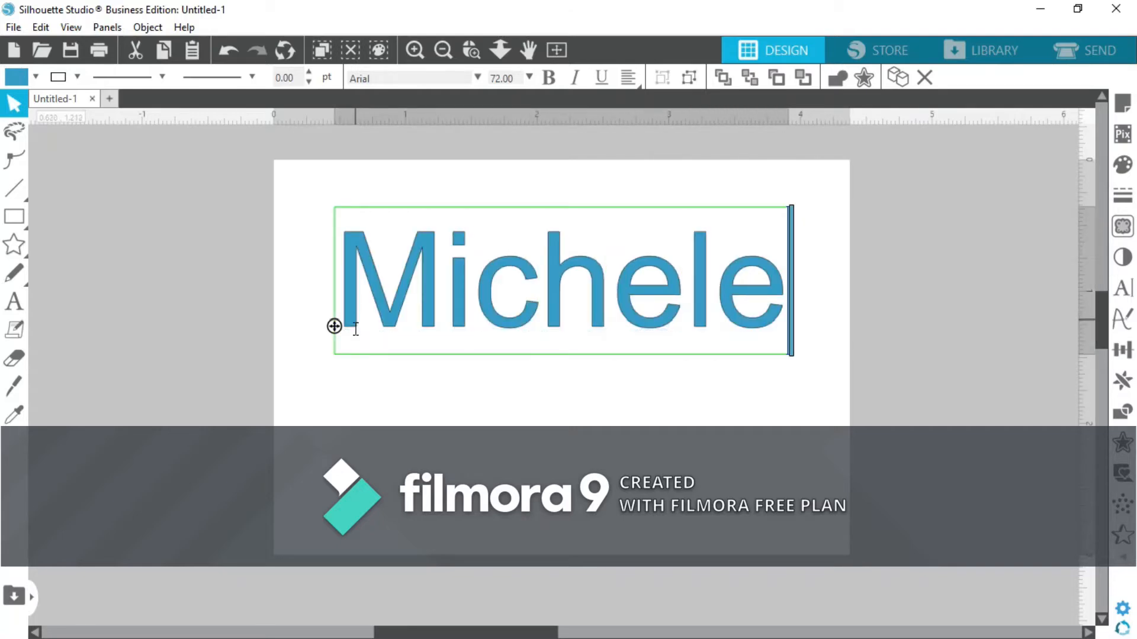
click(533, 457)
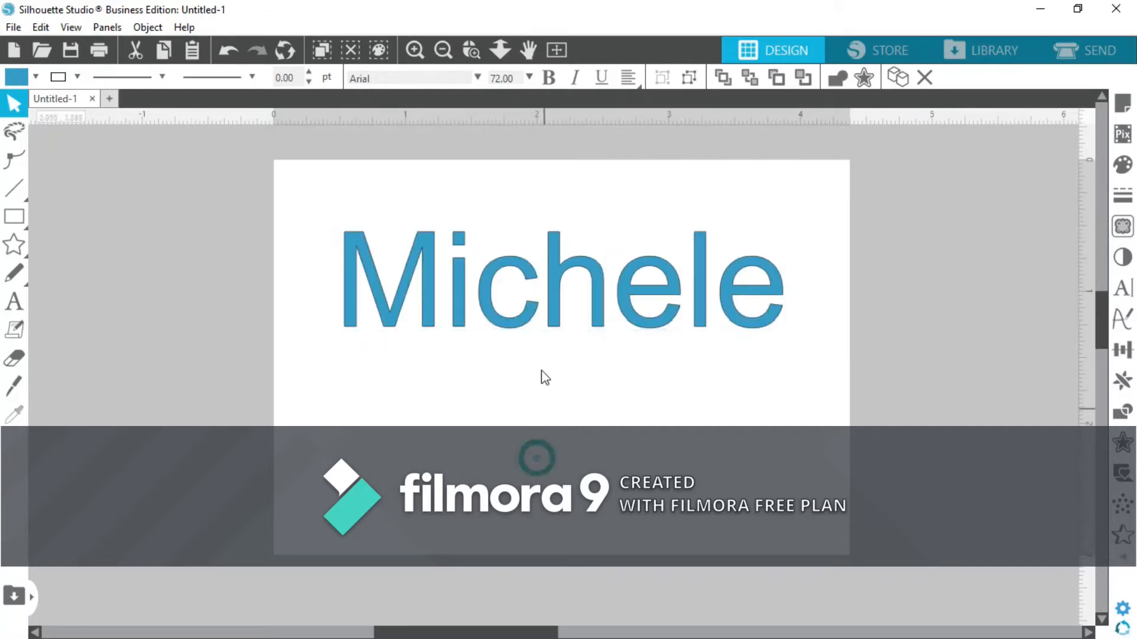
Fill the name text with black.
click(528, 323)
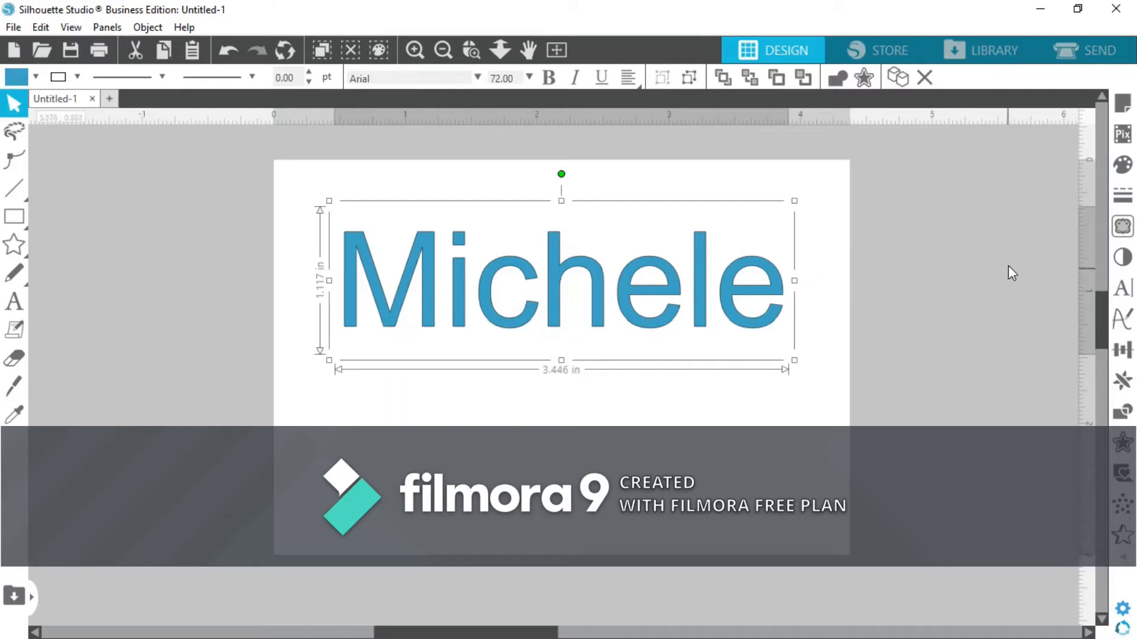
click(1123, 165)
click(985, 207)
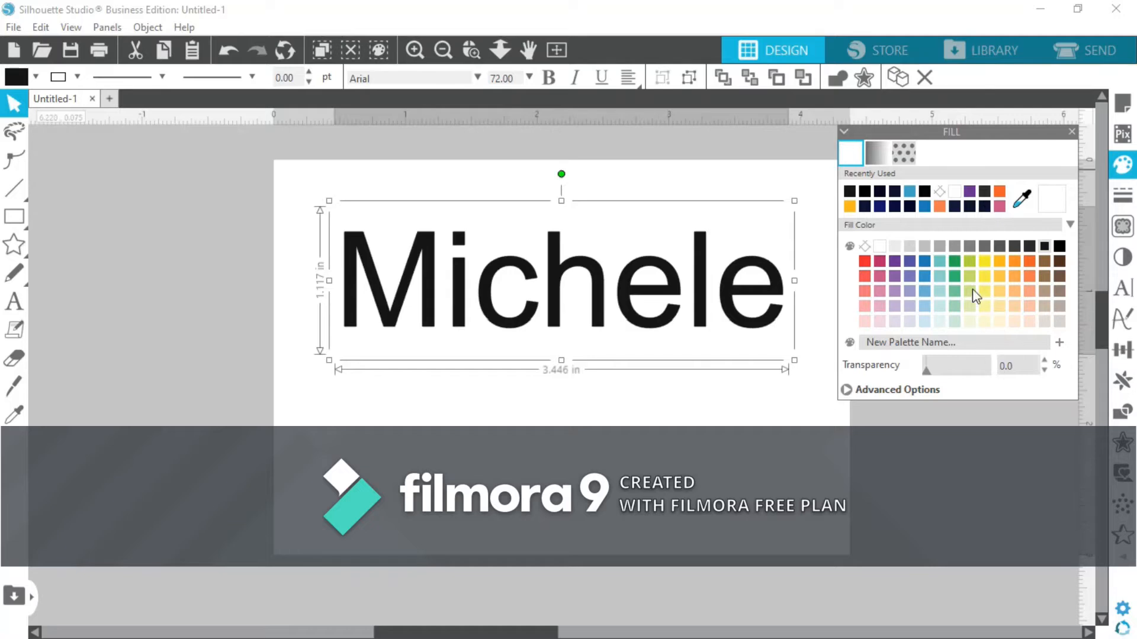
Refill the name text with the recently used pure black, close the fill options and open the text style options.
click(929, 192)
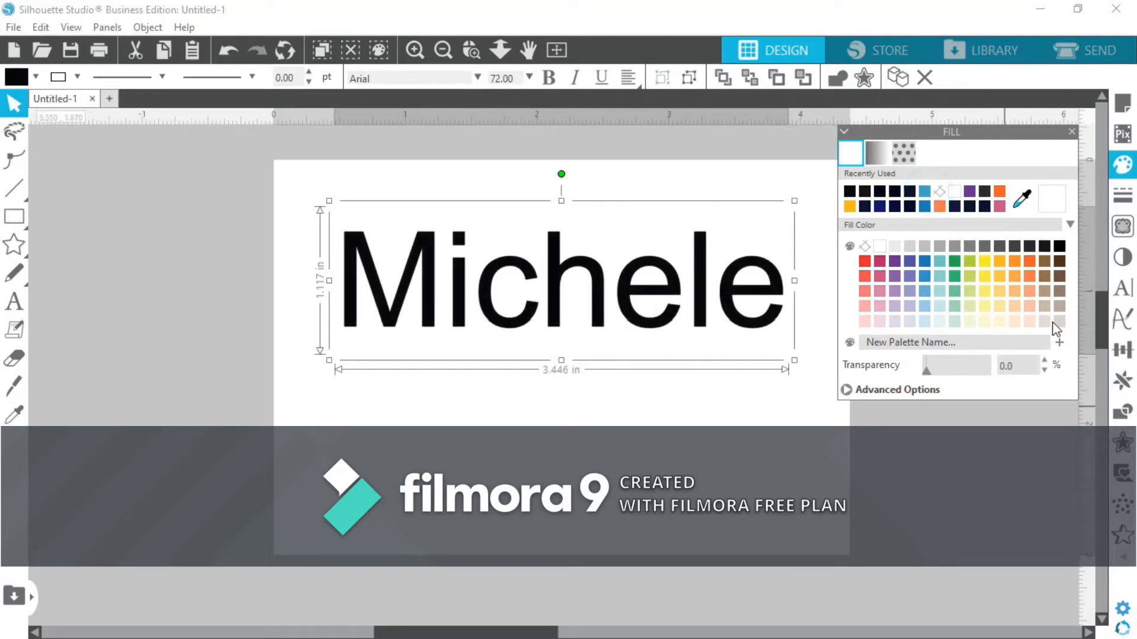
click(1075, 134)
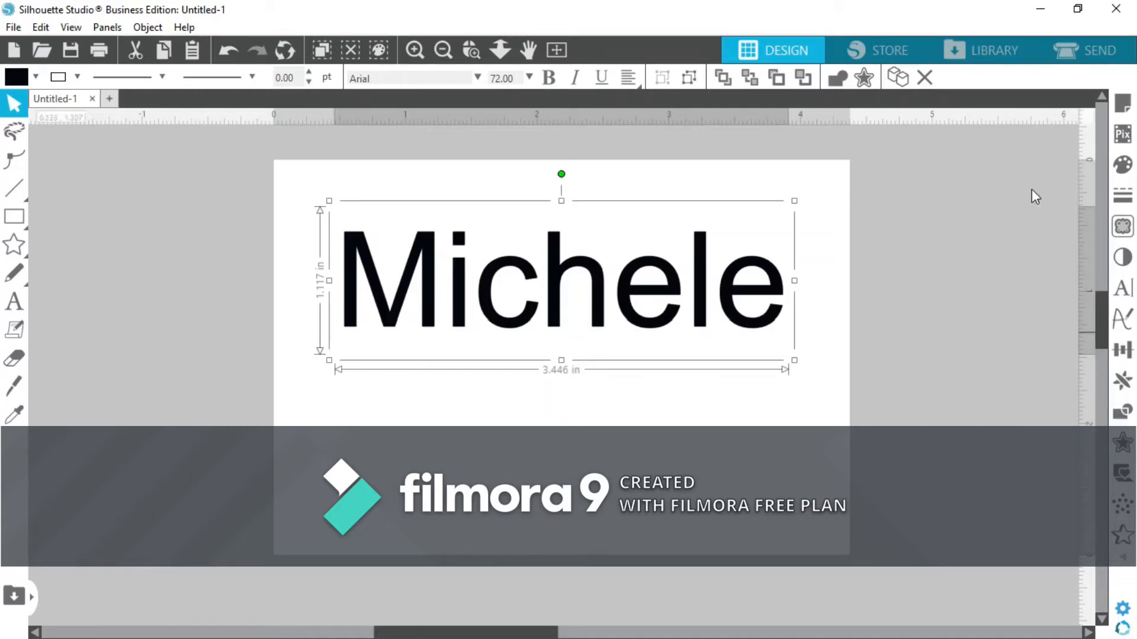
click(1123, 290)
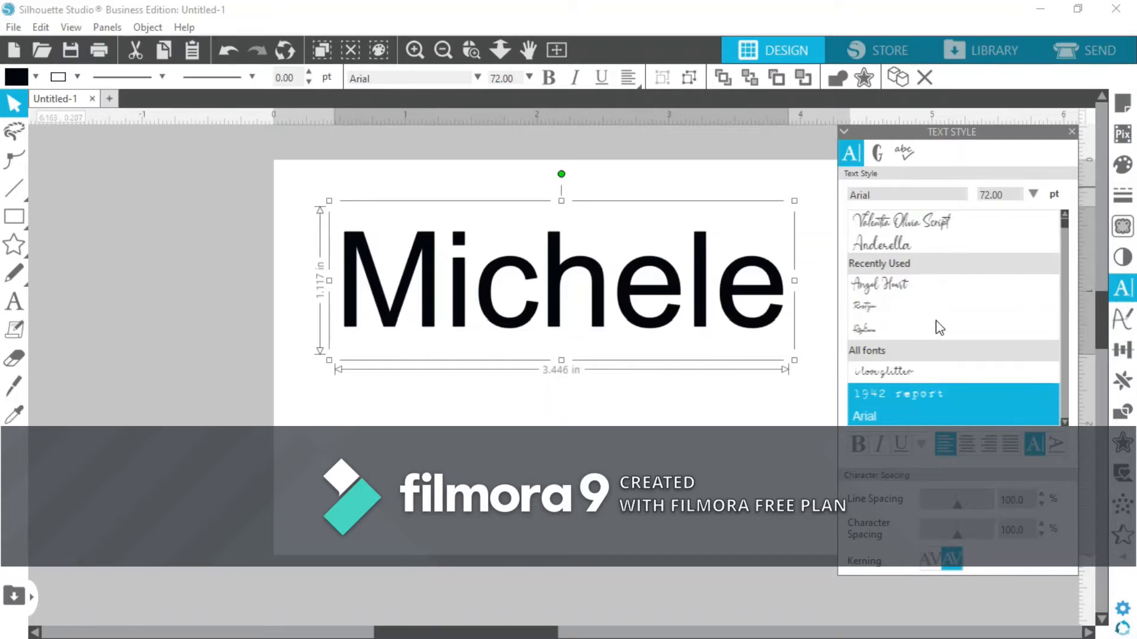
Try the Ambrossius Script, American Beauty Demo, Anabella, Angel Heart, Antro Vectra and Autography fonts on the name.
scroll(936, 325, down, 5)
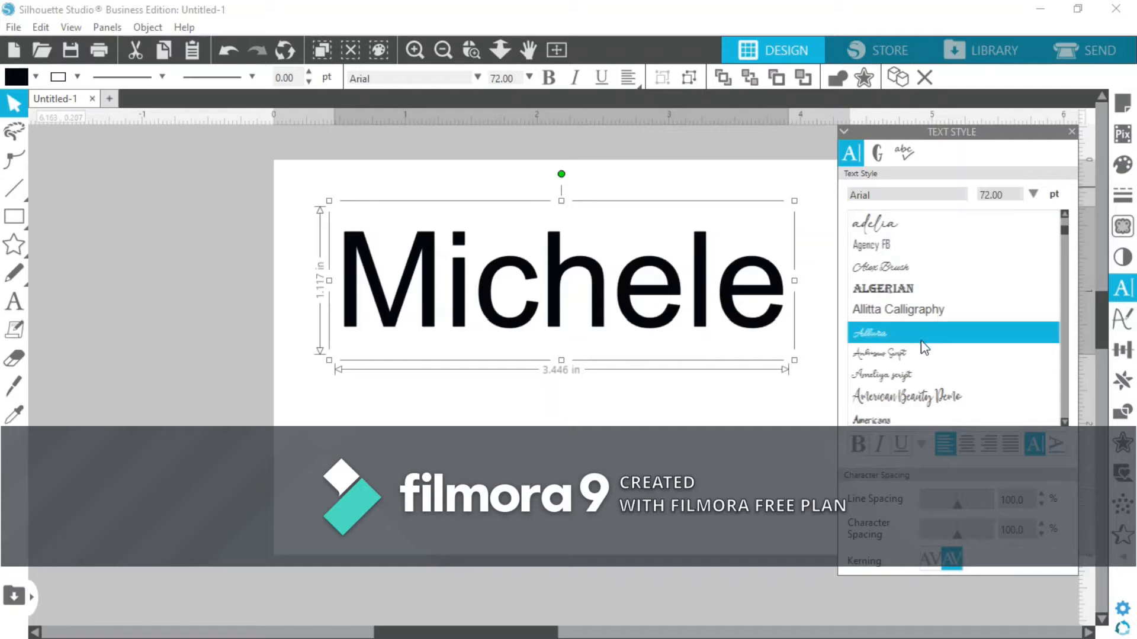
click(897, 353)
click(900, 394)
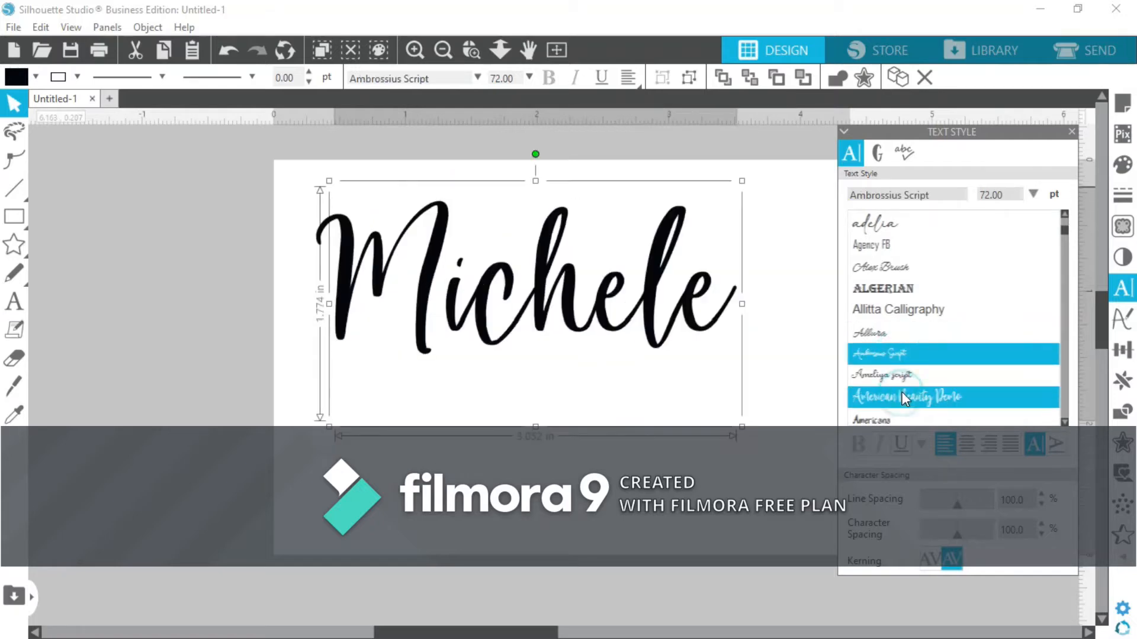
scroll(901, 392, down, 3)
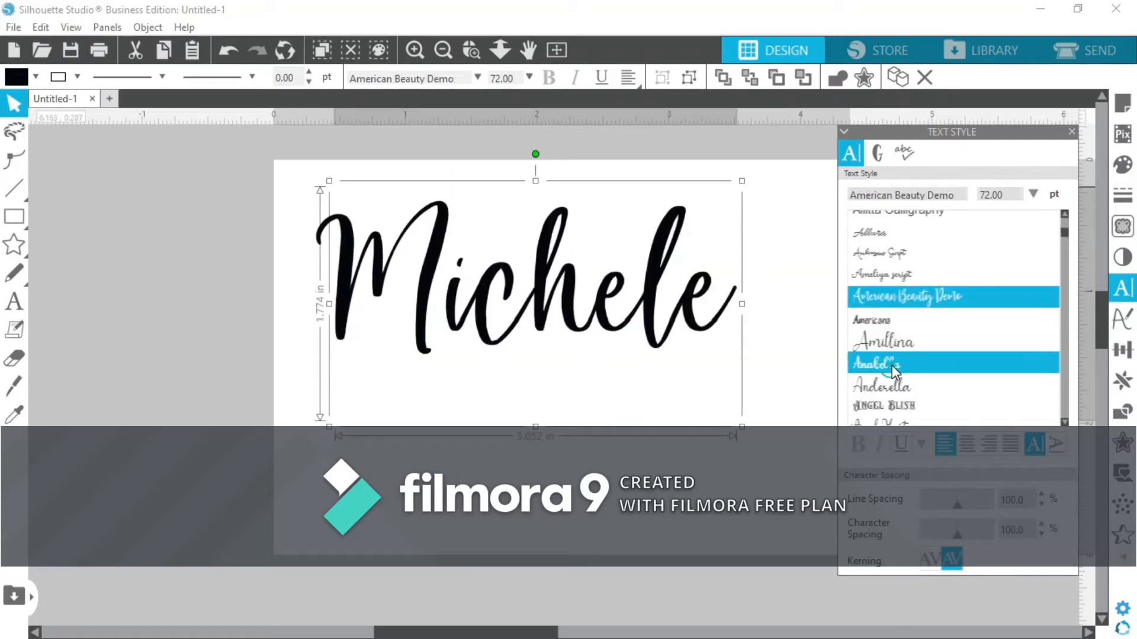
click(892, 365)
scroll(892, 364, down, 2)
click(893, 372)
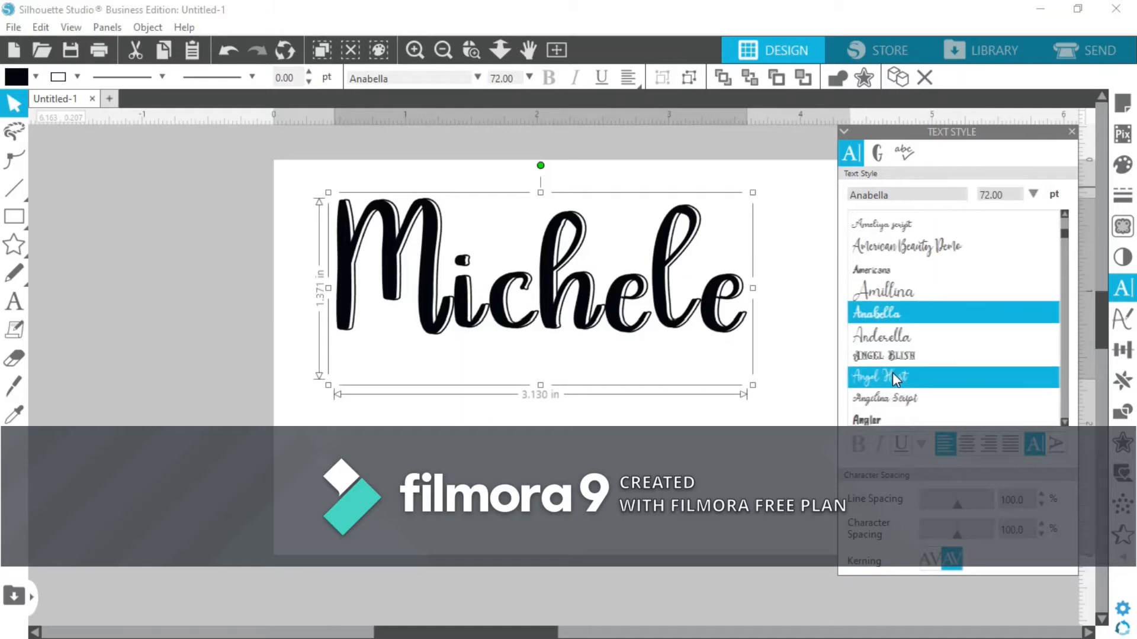
scroll(892, 371, down, 3)
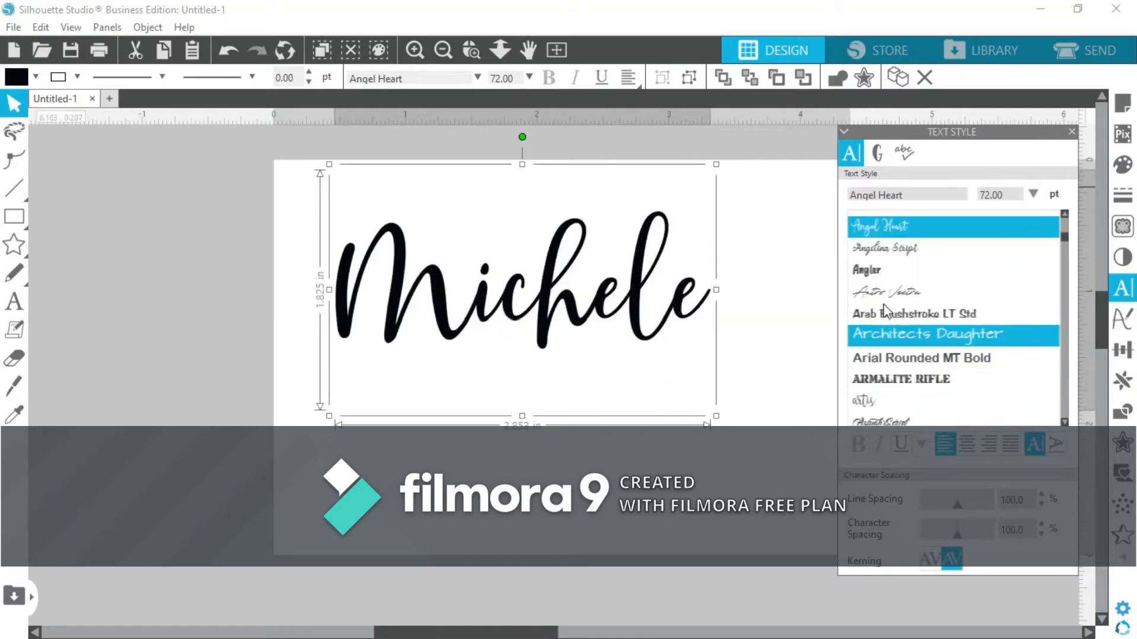
click(894, 299)
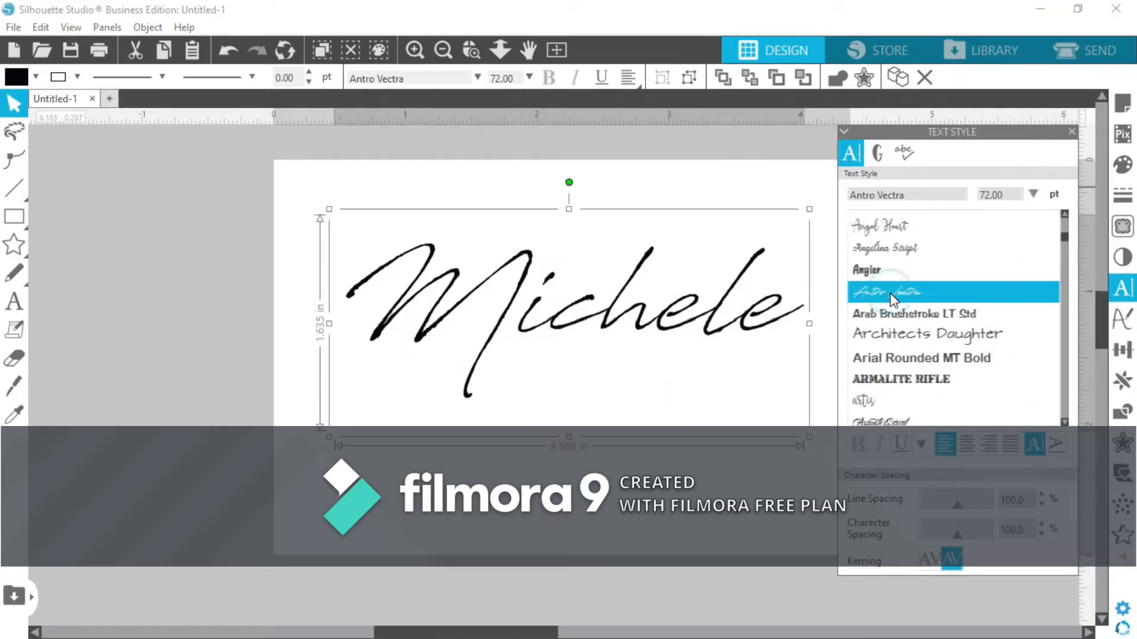
scroll(889, 293, down, 3)
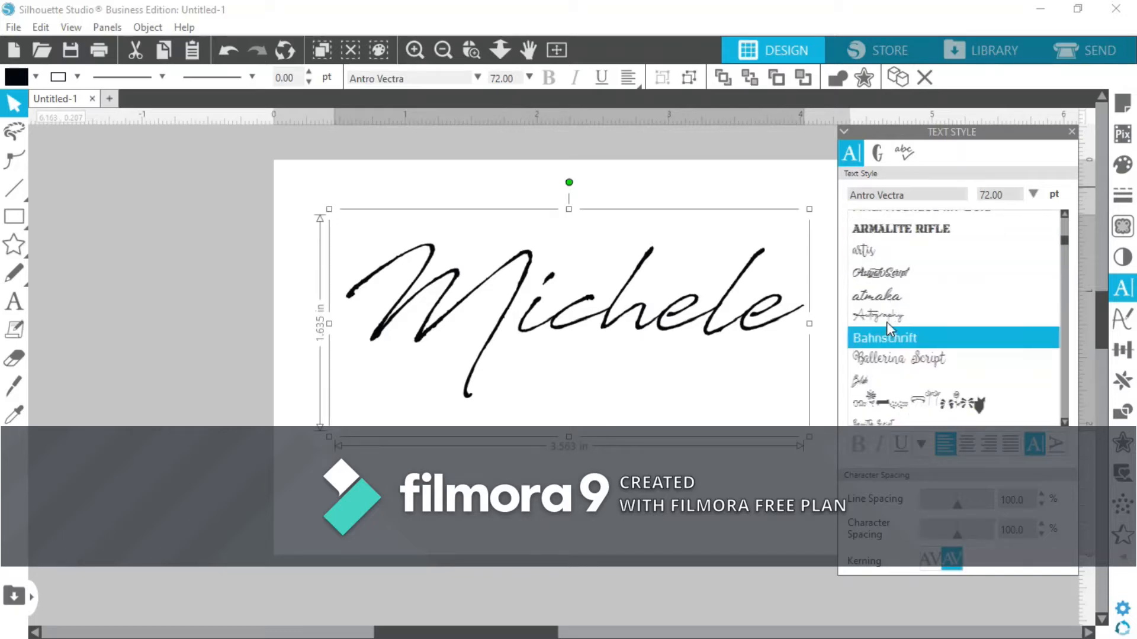
click(886, 318)
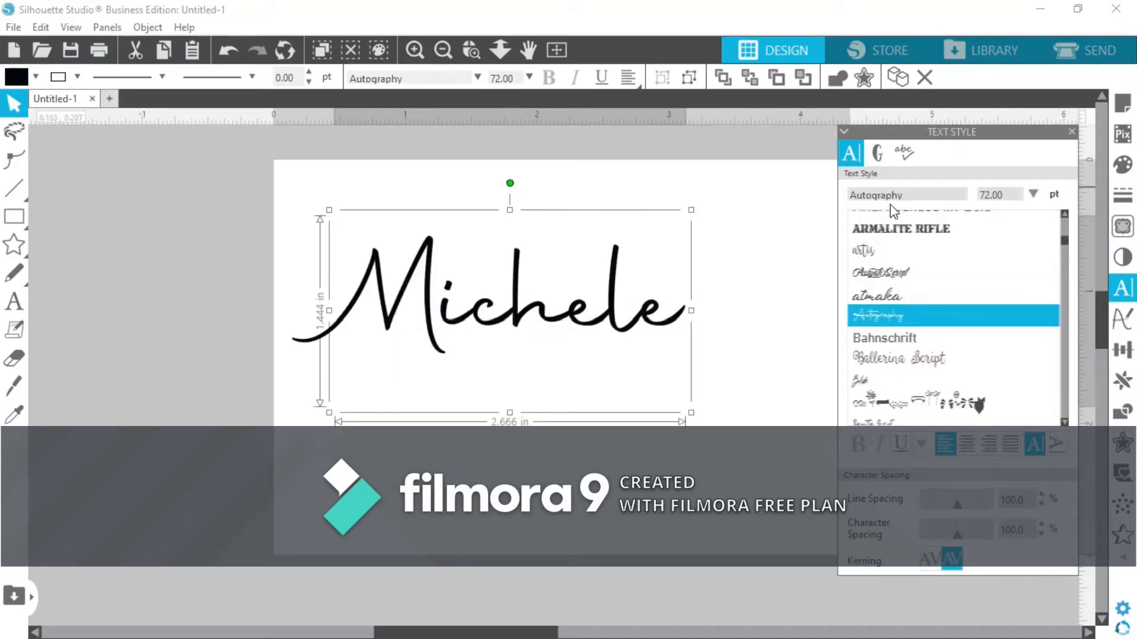
Set the name's font to Rosaliana and enlarge the text proportionally to about 3.33 in wide.
click(915, 197)
text(rosaliana)
key(Return)
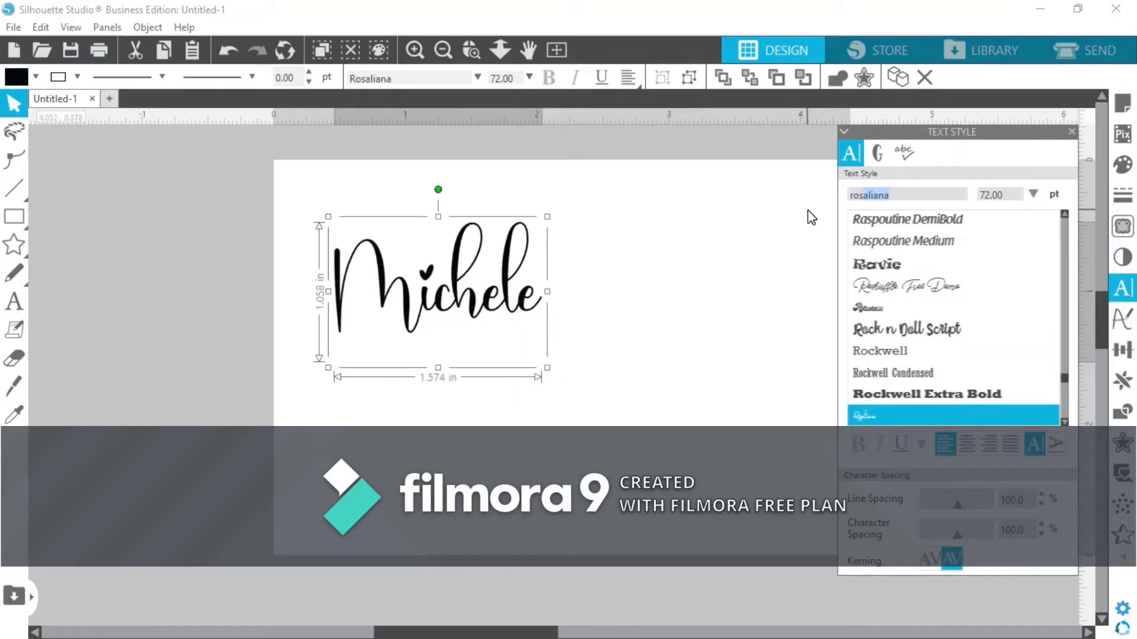
drag(550, 368, 787, 494)
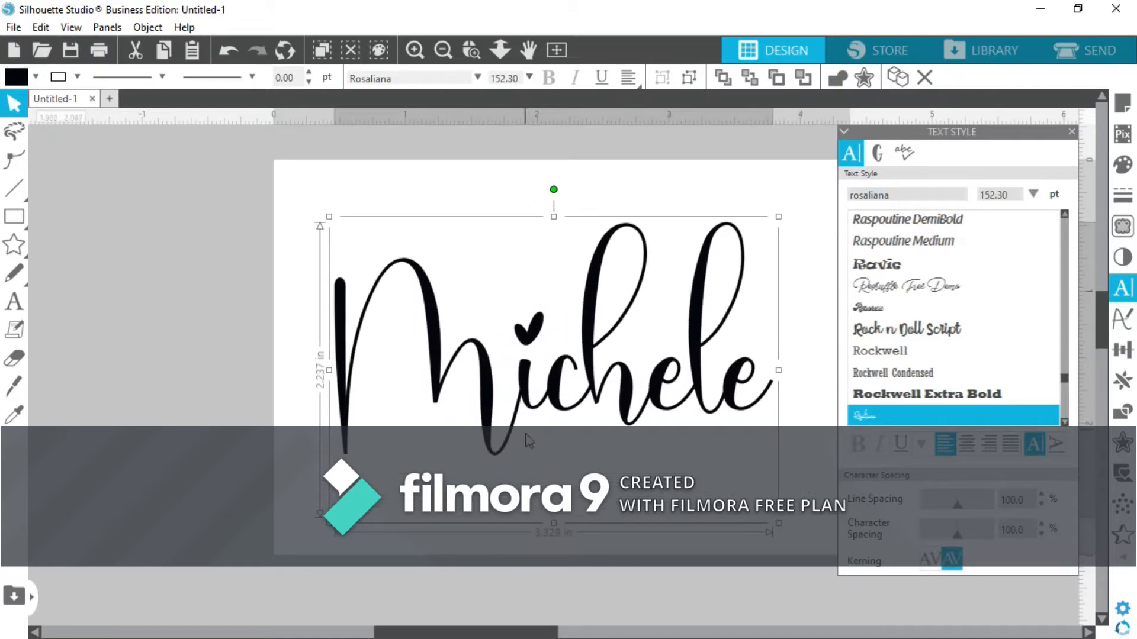
Replace the letter h in the name with the Rosaliana alternate glyph that has a looping swash, and close the glyph options.
click(877, 155)
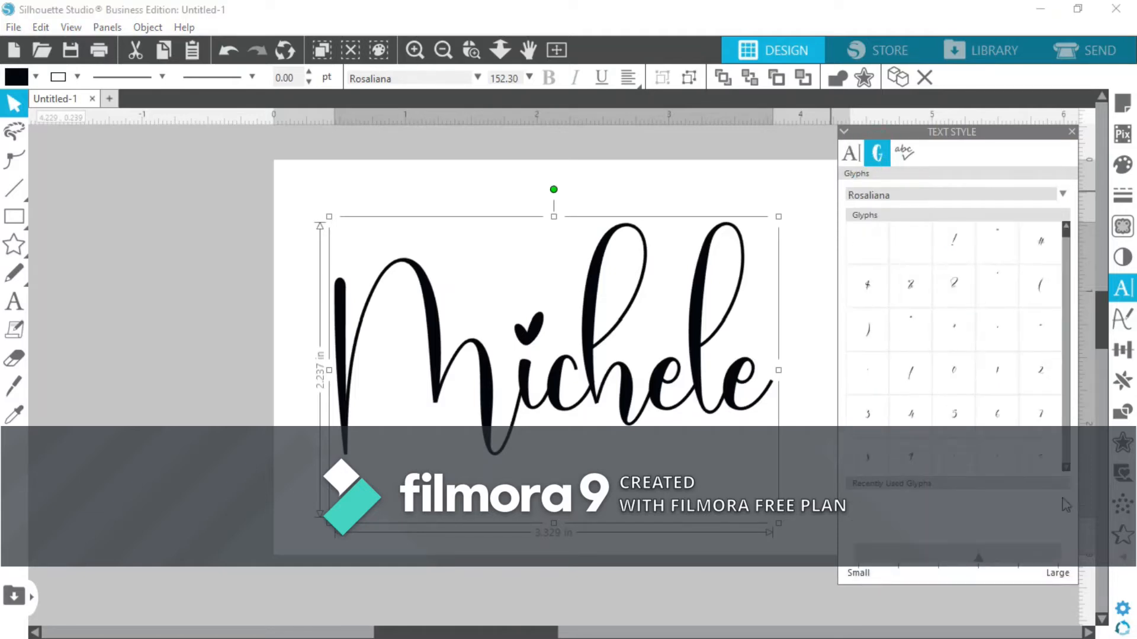
click(1066, 464)
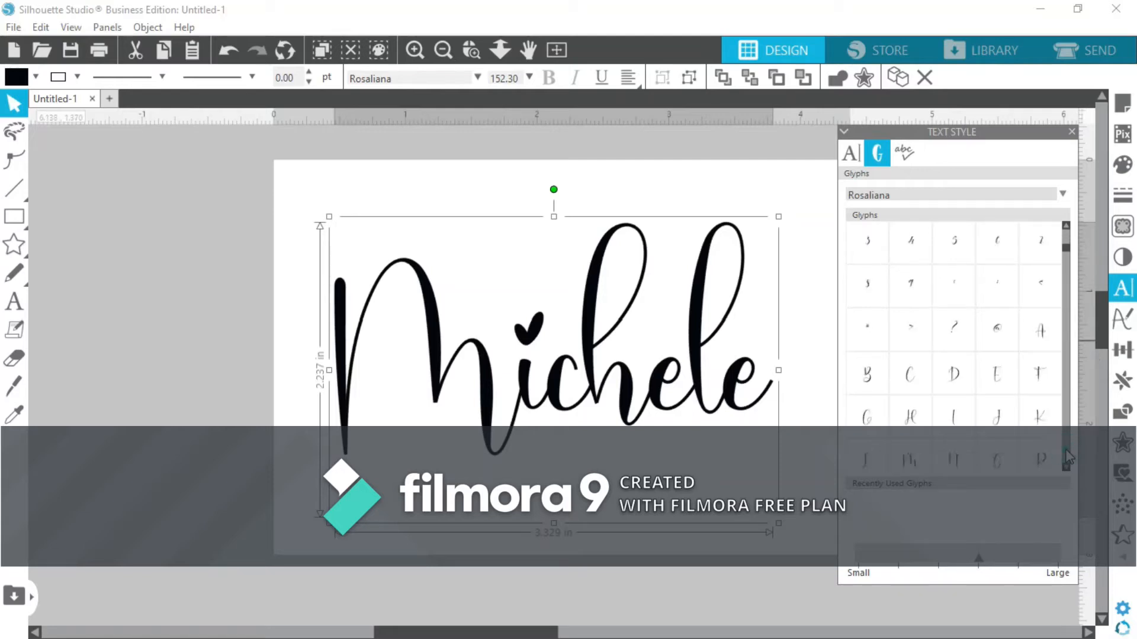
click(1066, 459)
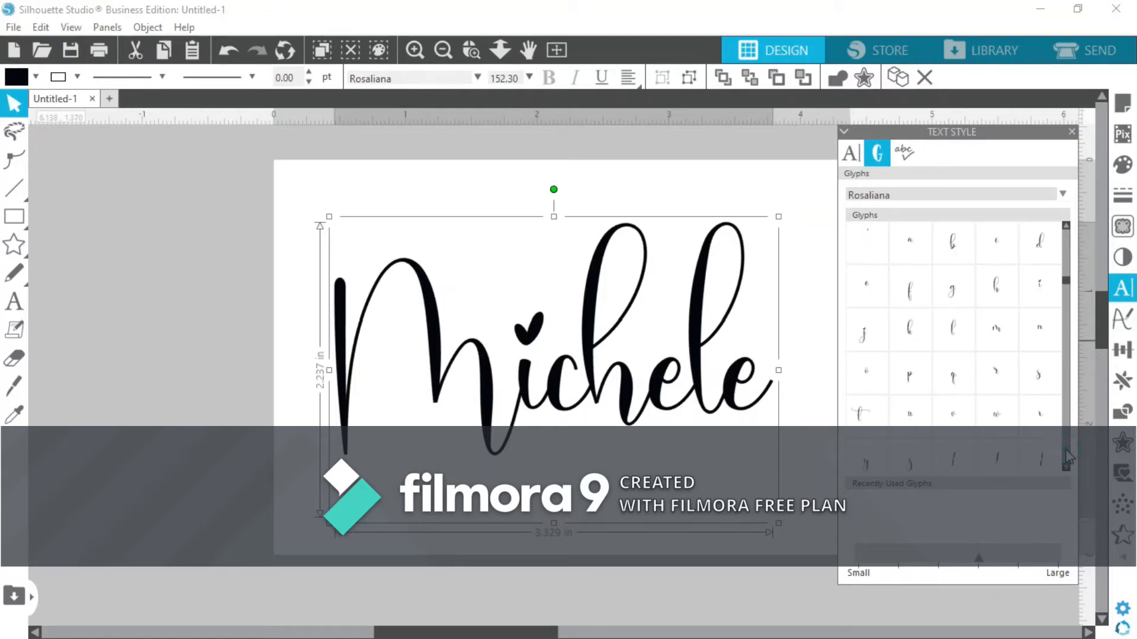
click(1066, 454)
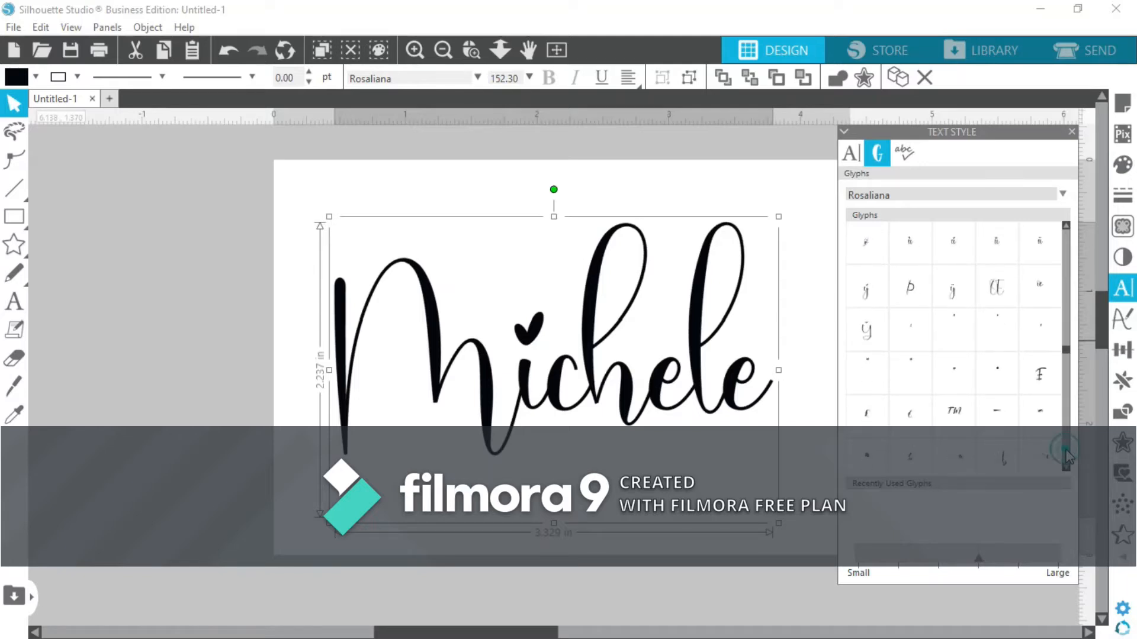
click(1067, 454)
click(1067, 456)
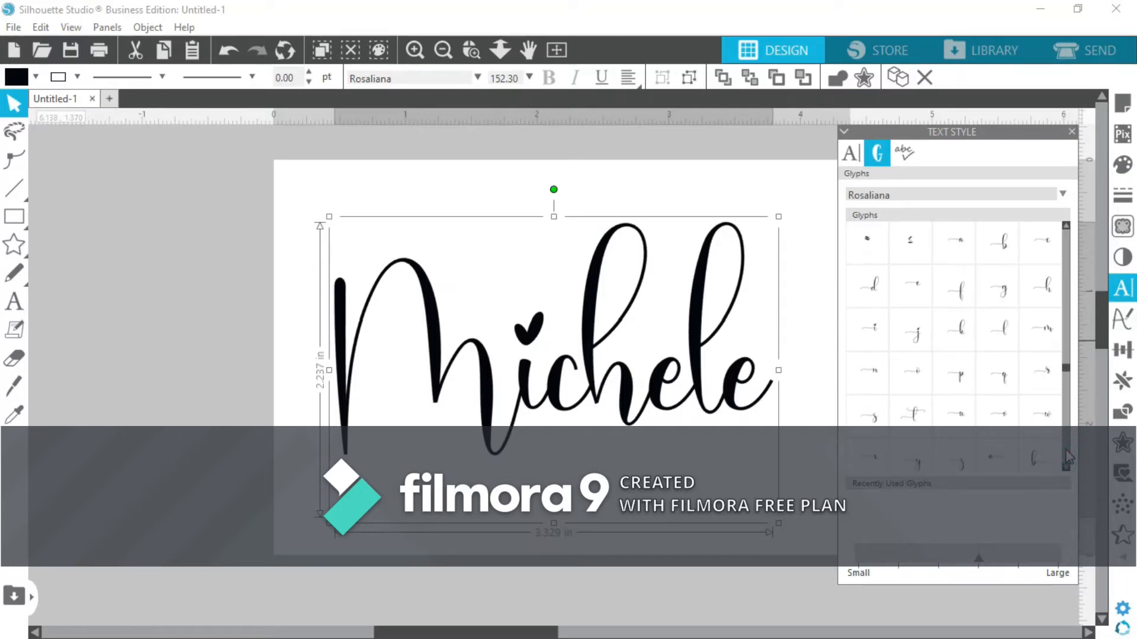
click(1066, 456)
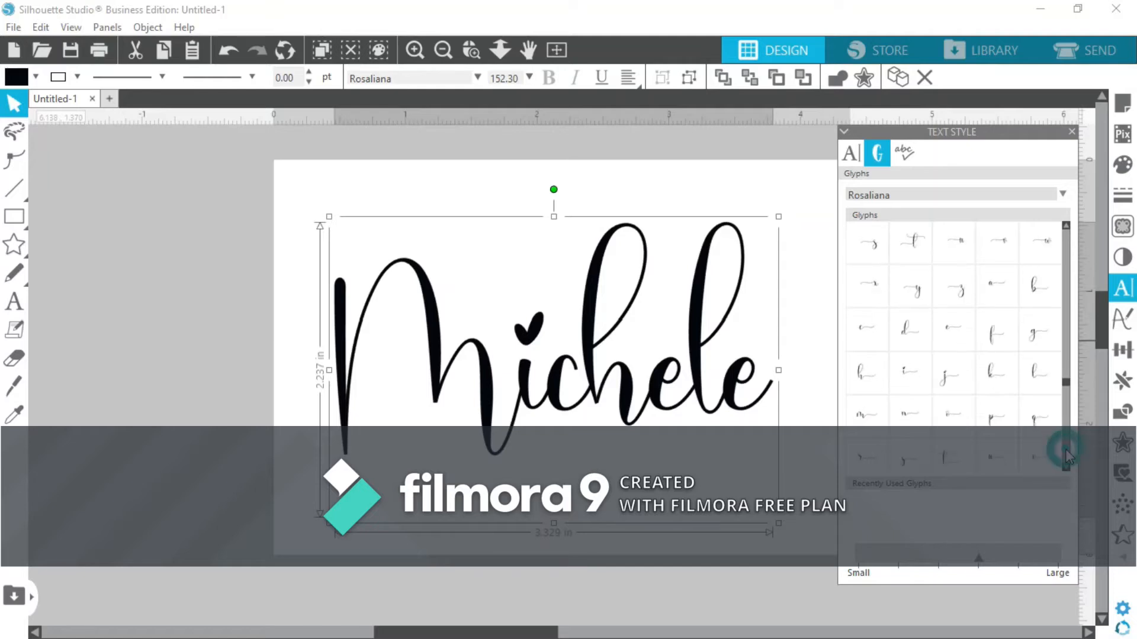
click(1066, 456)
click(1067, 456)
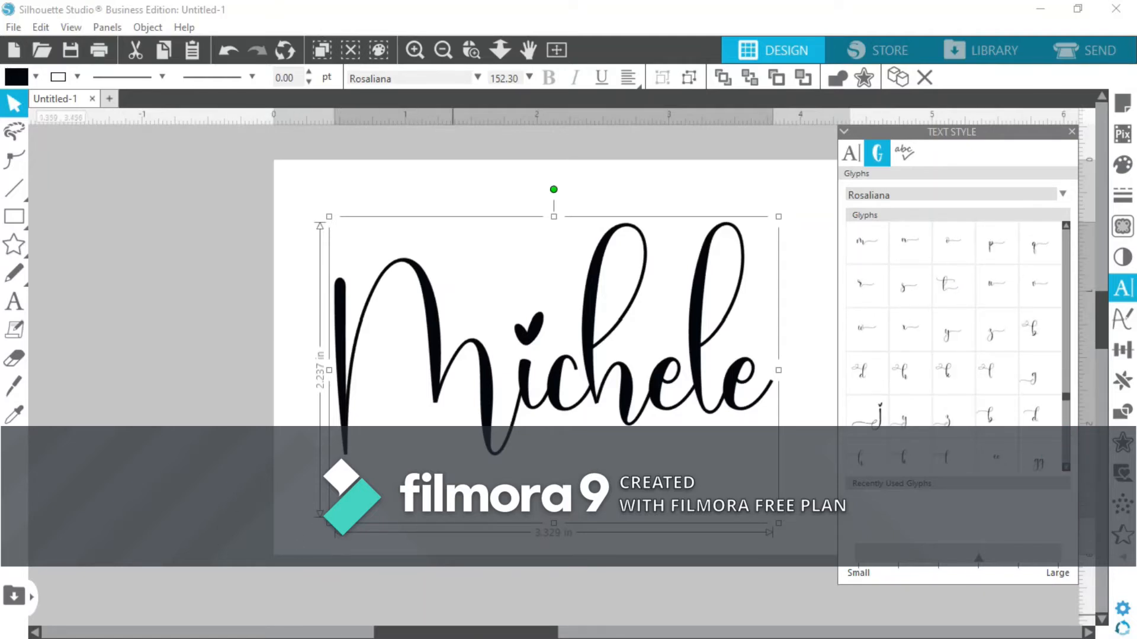
double_click(633, 364)
drag(634, 364, 613, 367)
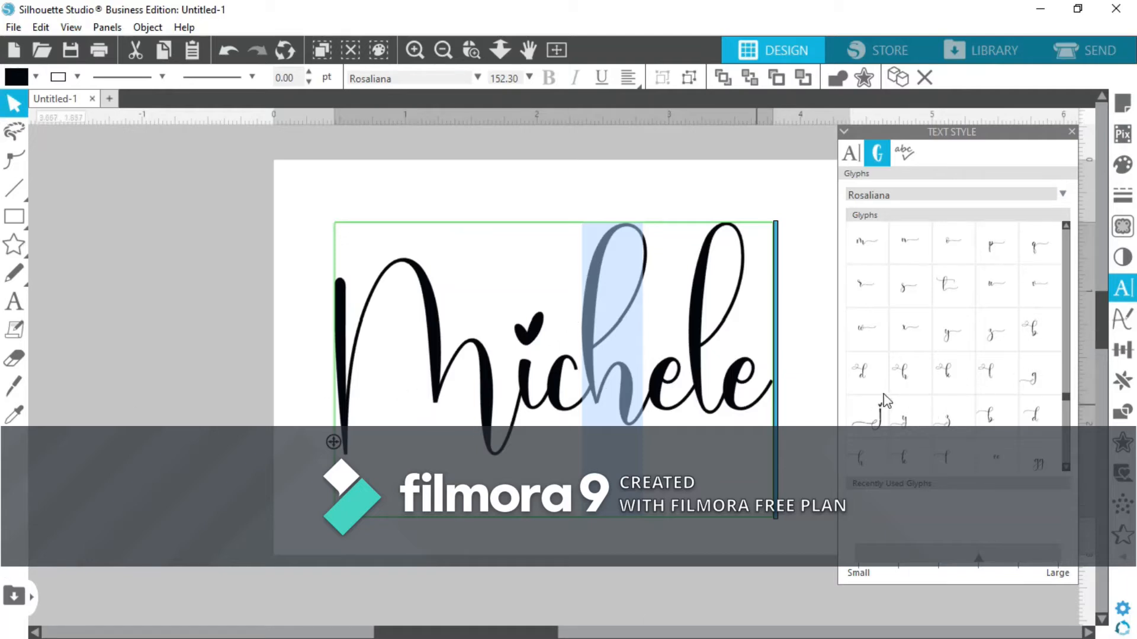
click(914, 378)
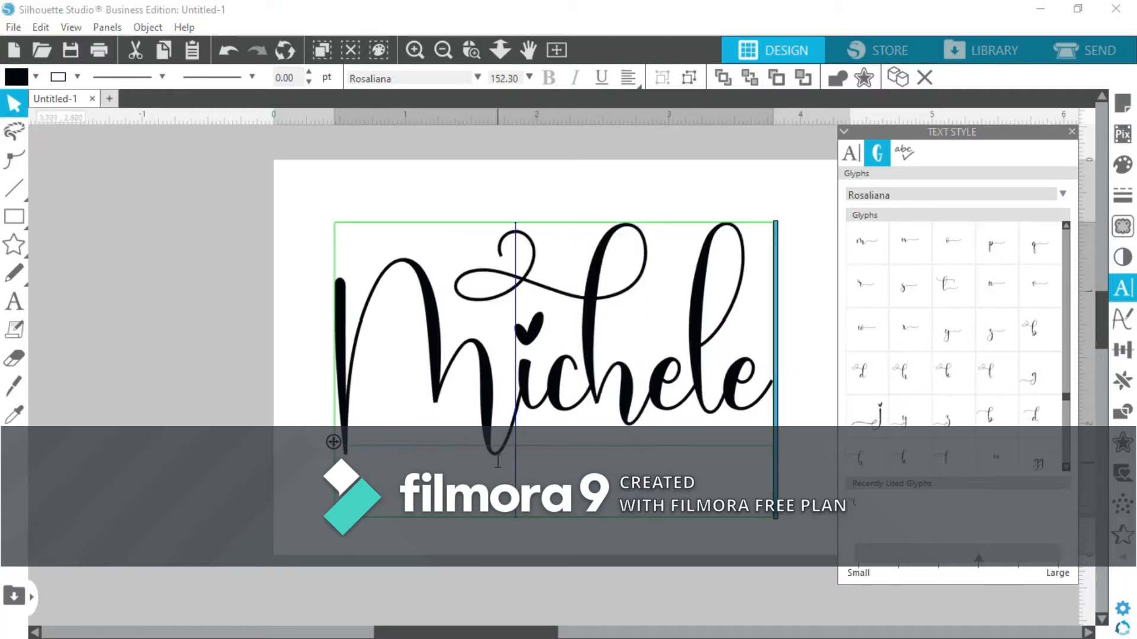
click(809, 431)
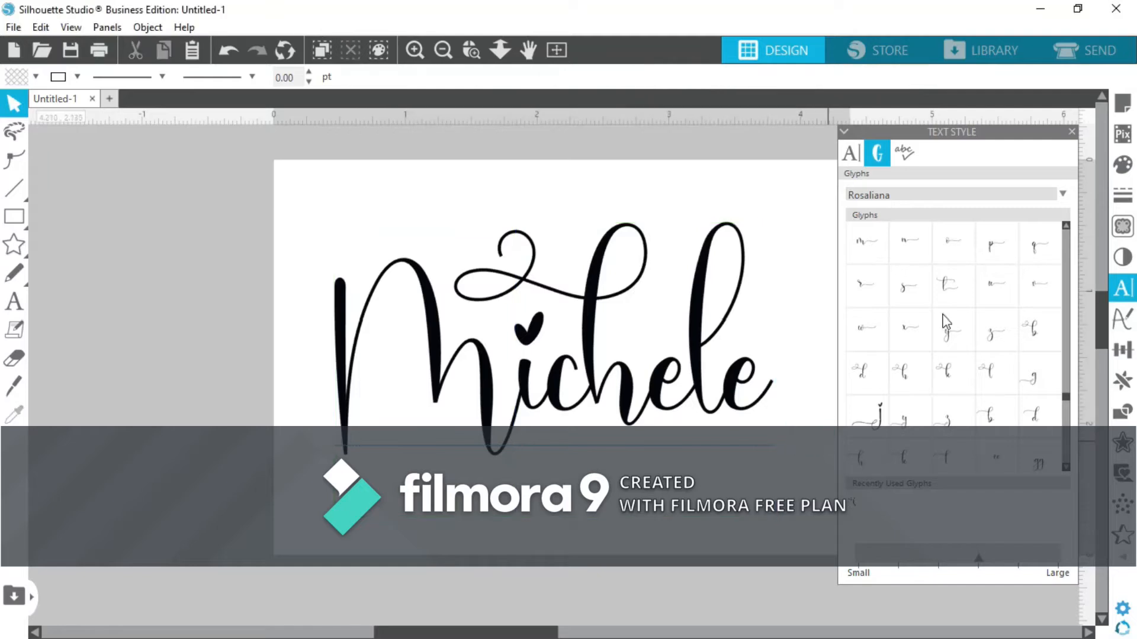
click(1072, 133)
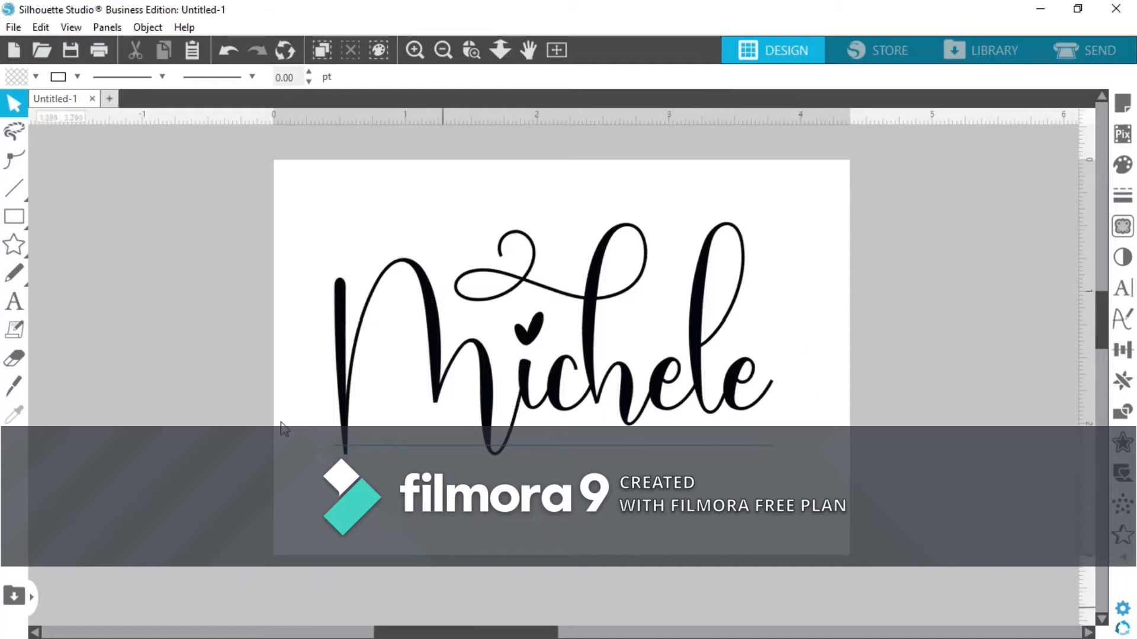
Save the design to the hard drive in the Cricut documents folder, overwriting the existing SVG file named with just the first name.
click(15, 30)
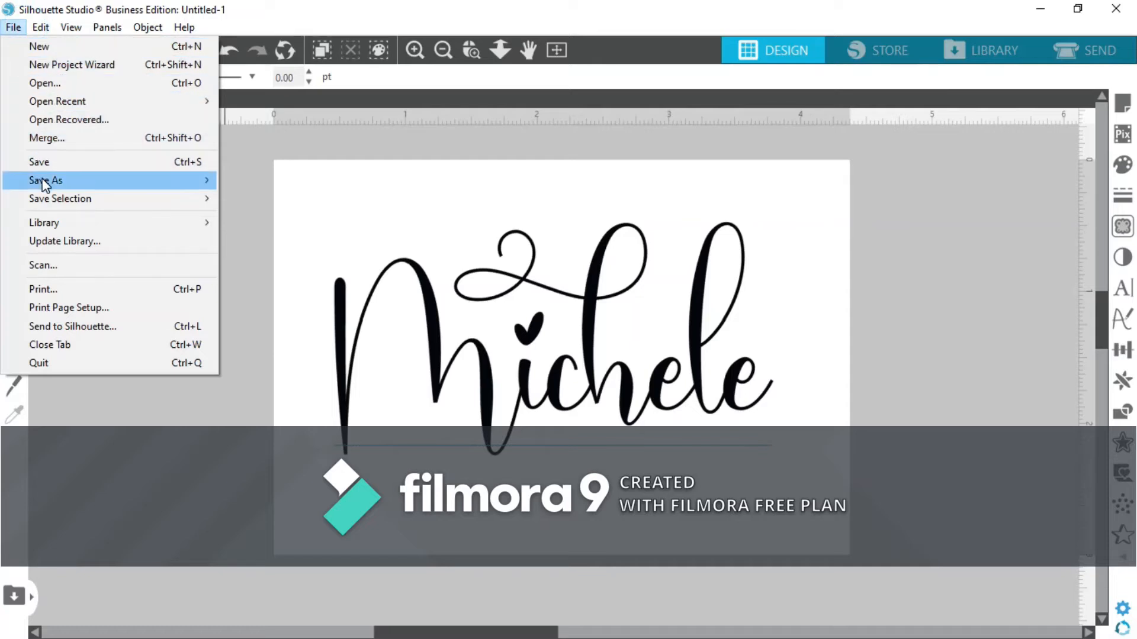
mouse_move(44, 185)
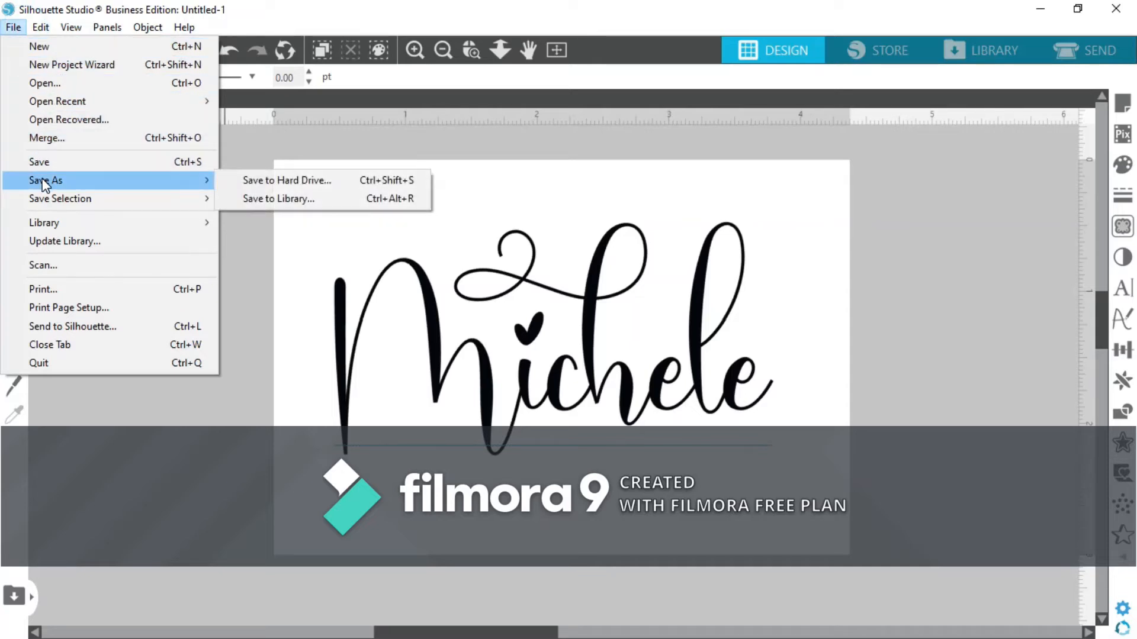
click(252, 183)
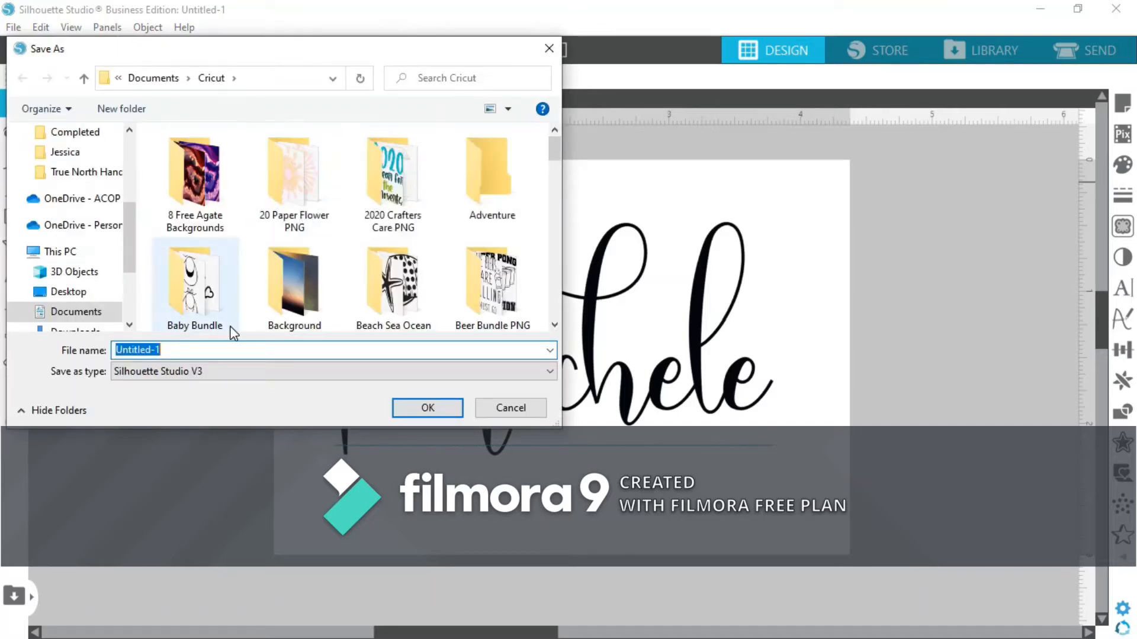
text(Mic)
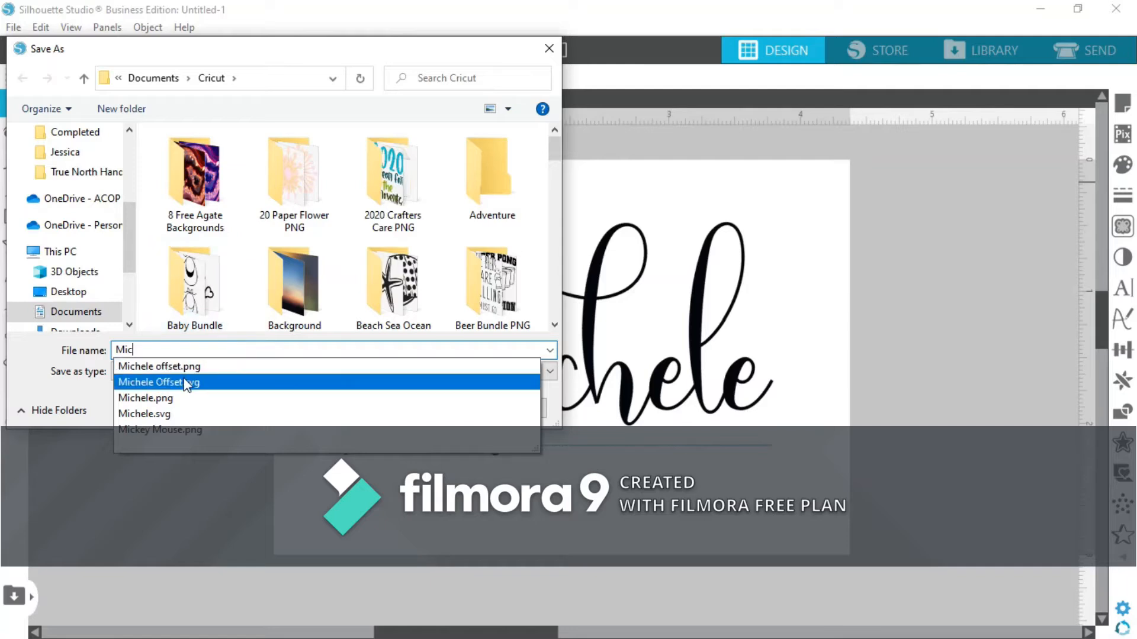
click(181, 414)
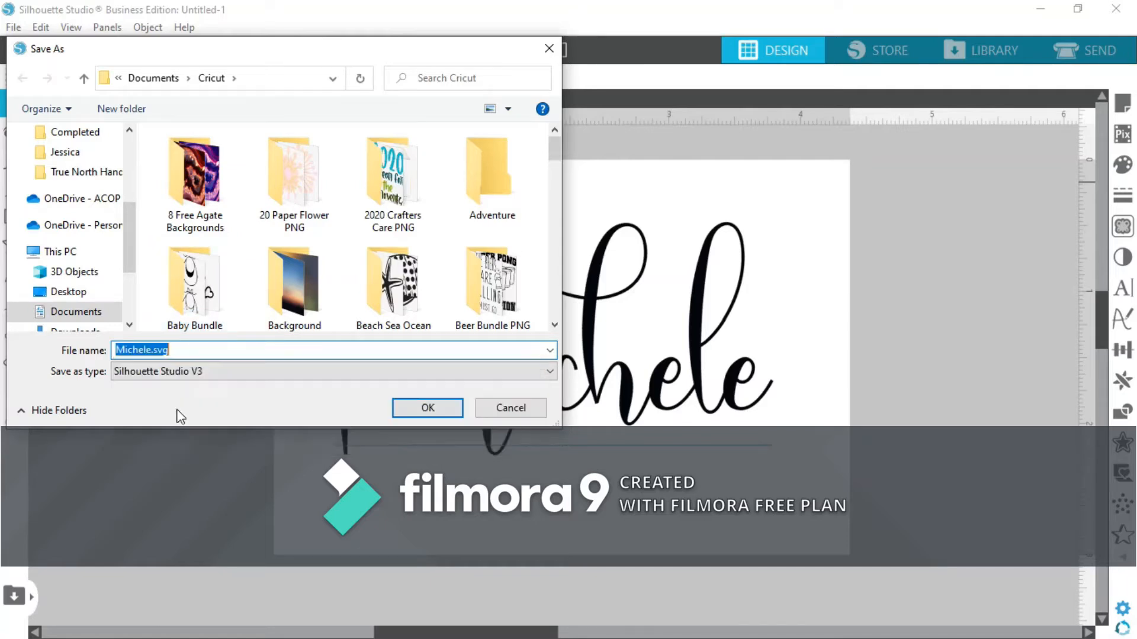
click(428, 409)
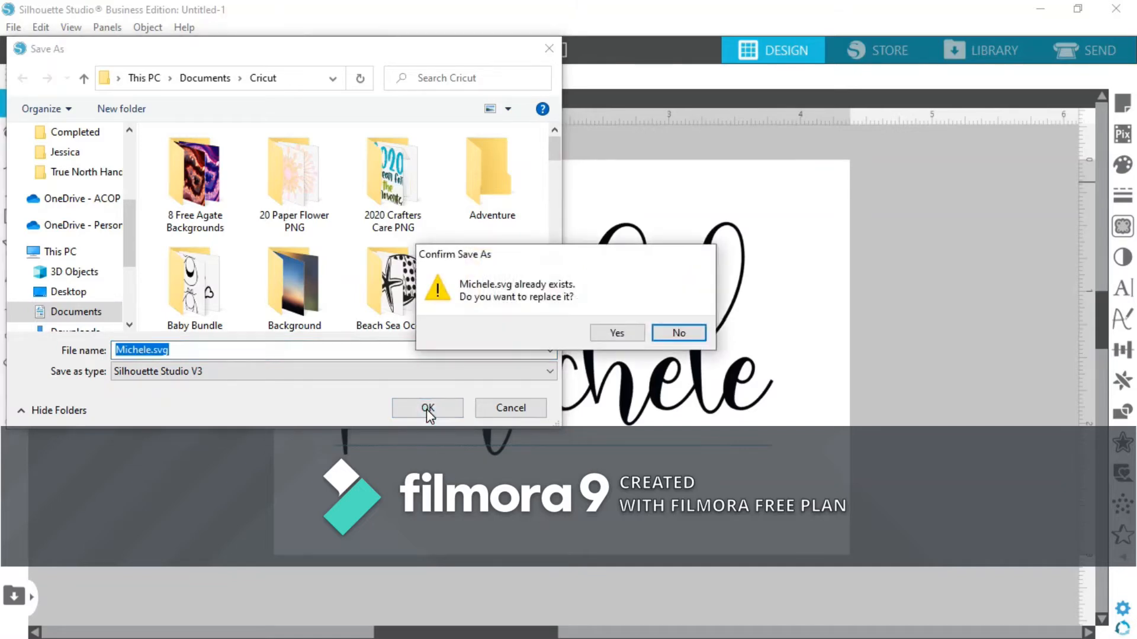
click(622, 334)
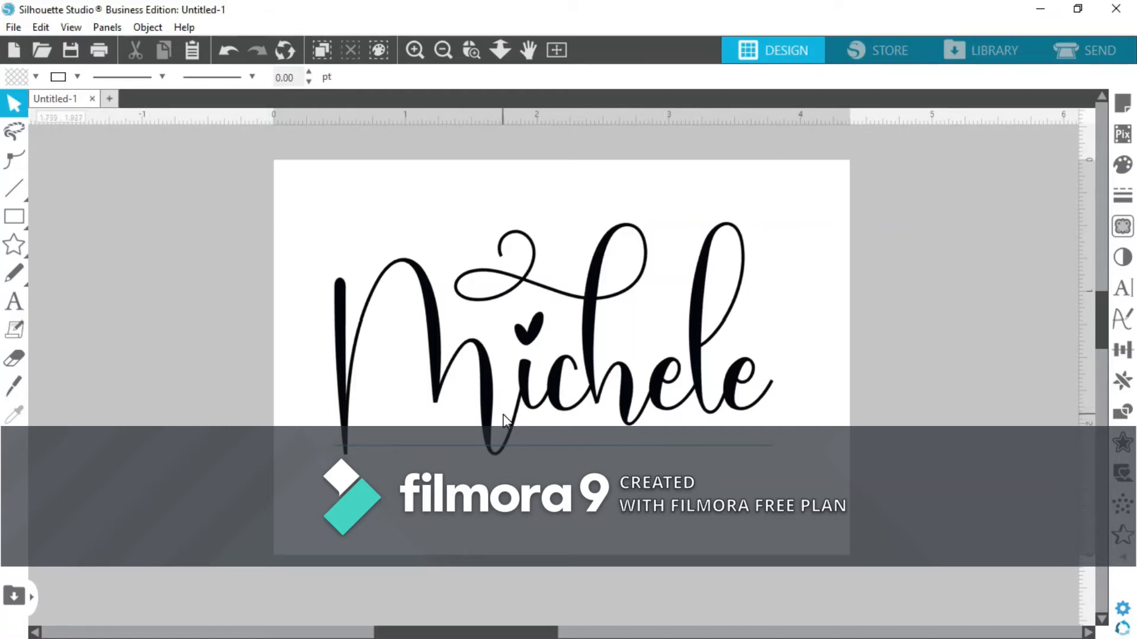
Weld the letters of the name text into one shape.
click(490, 364)
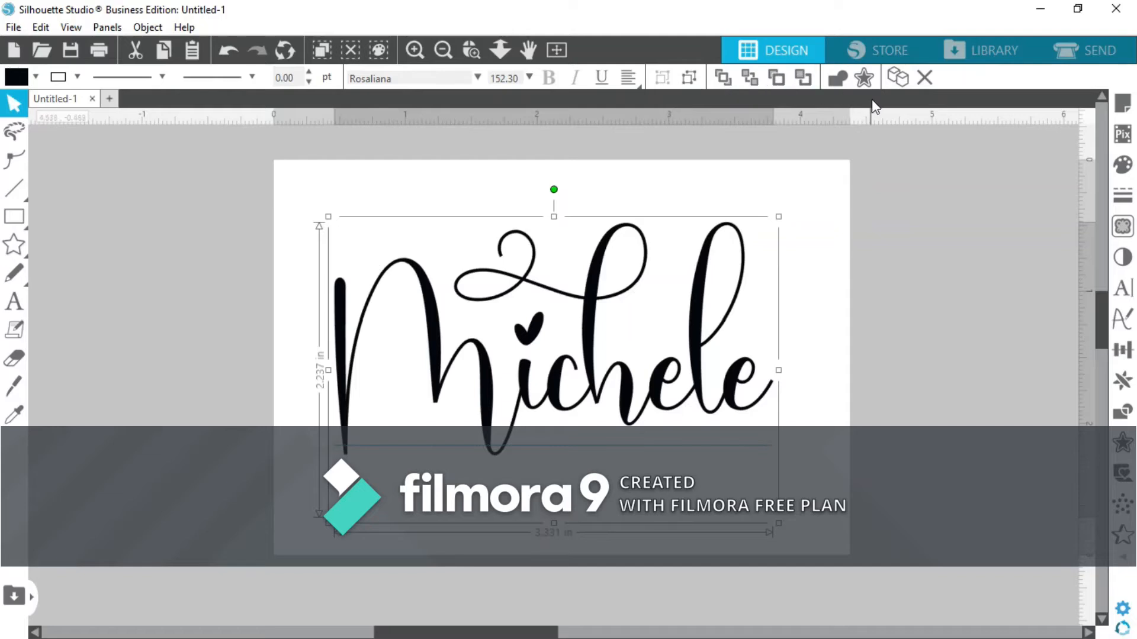
key(f)
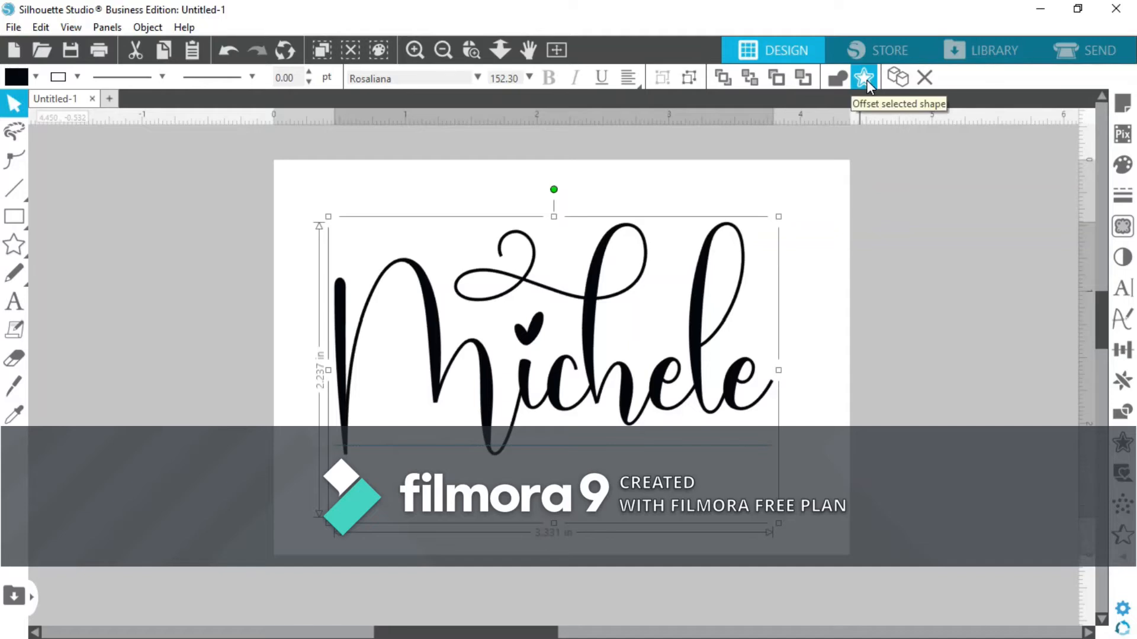
right_click(668, 304)
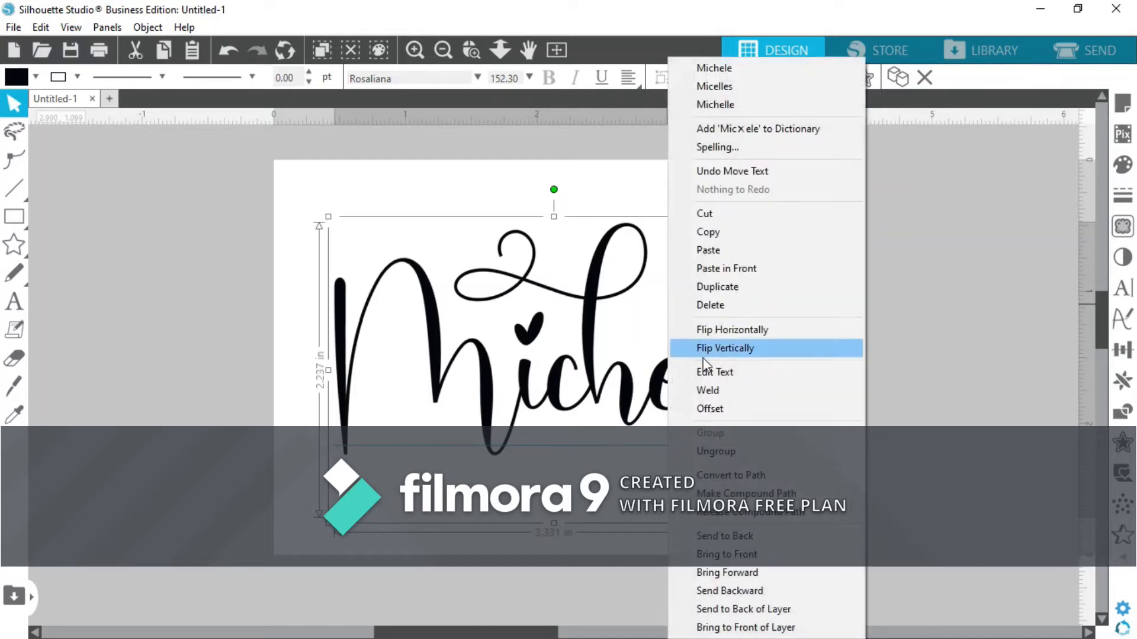
click(710, 389)
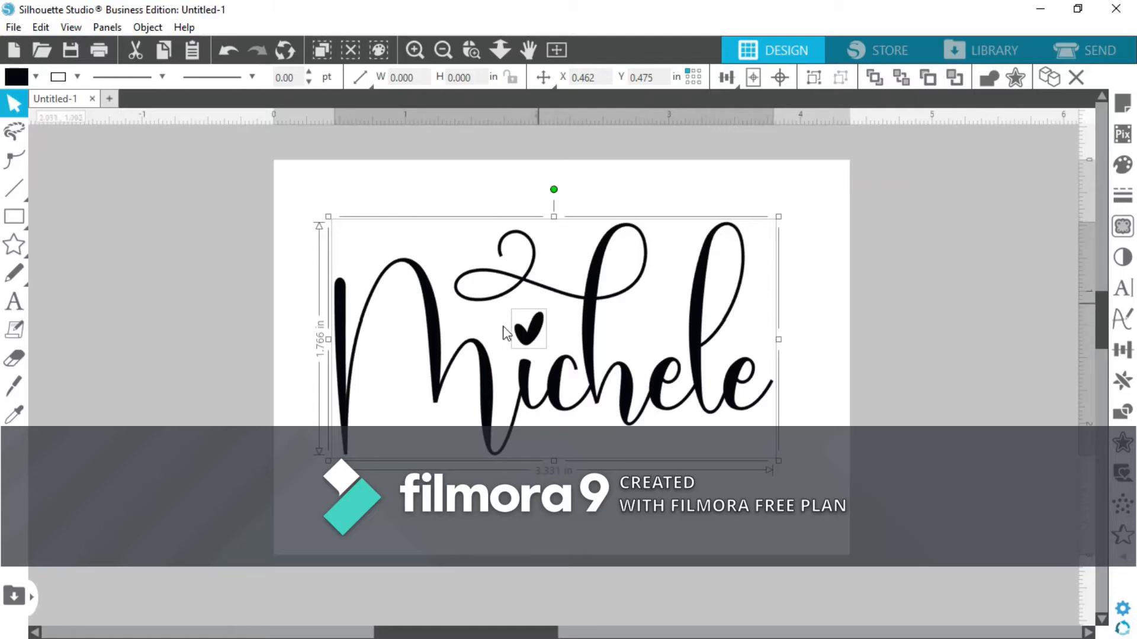
Group the pieces of the welded name and apply a 0.035 in offset with rounded corners around the group.
right_click(625, 310)
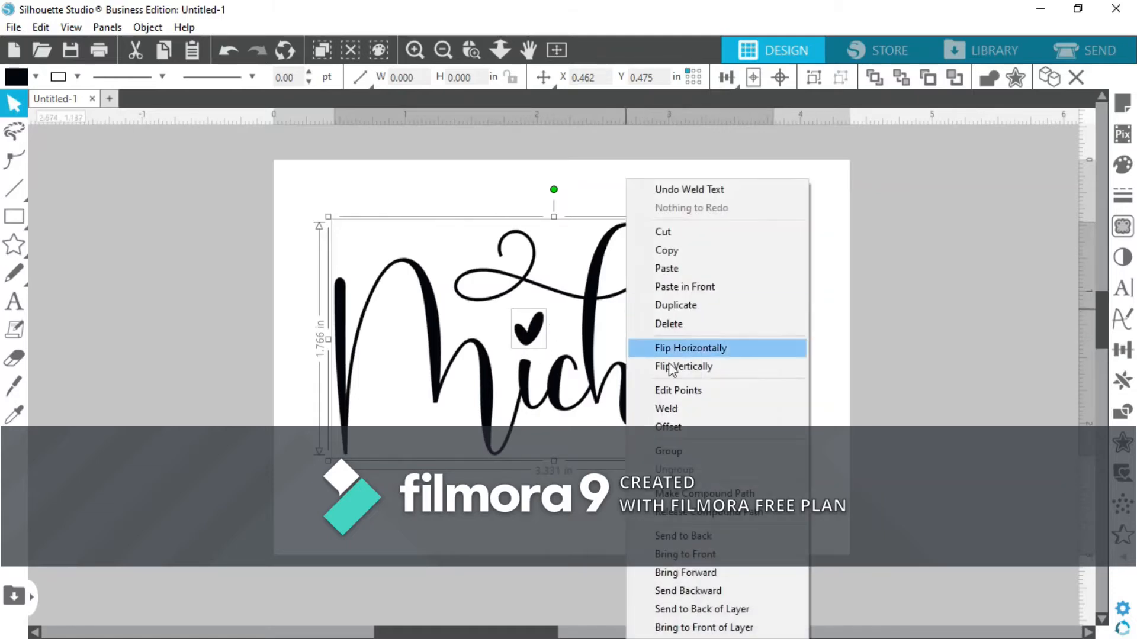
click(697, 454)
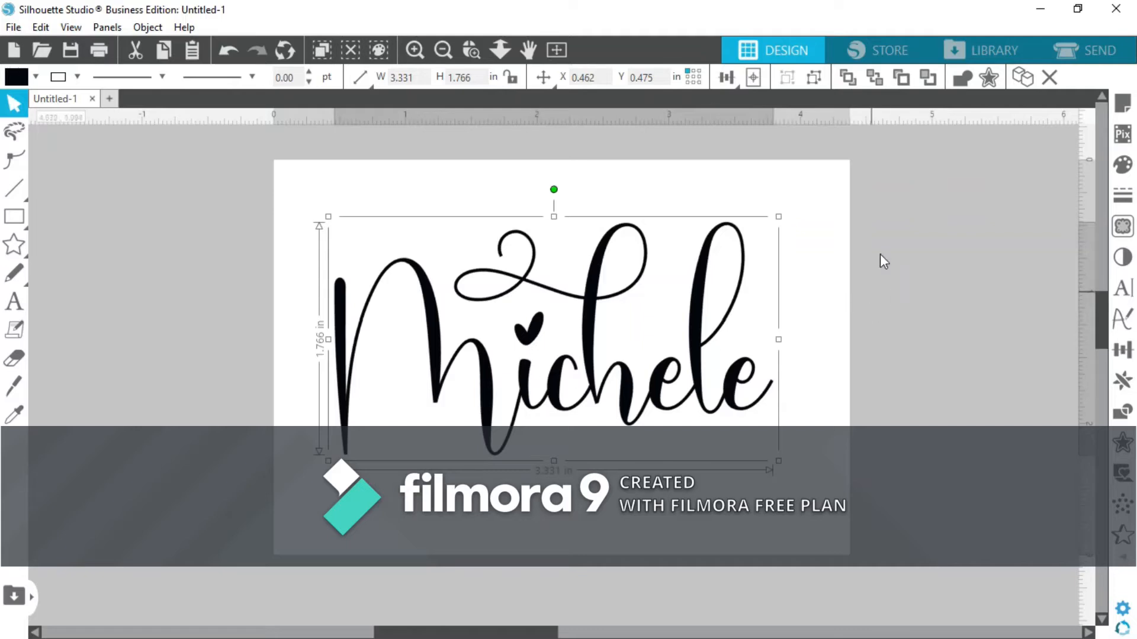
click(990, 80)
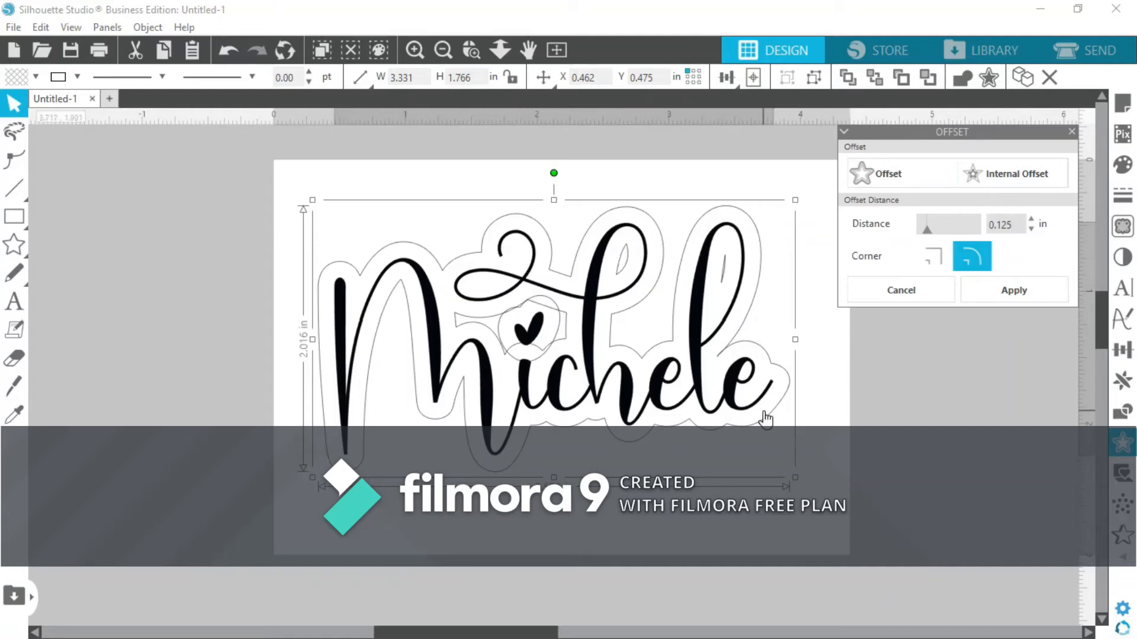
click(1030, 229)
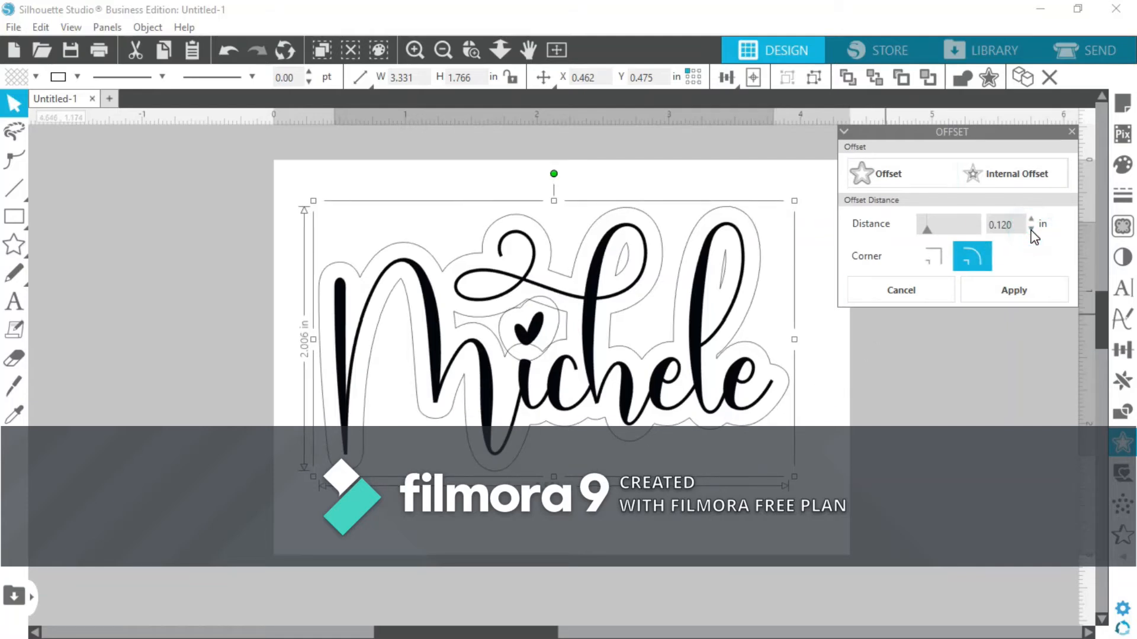
click(1030, 229)
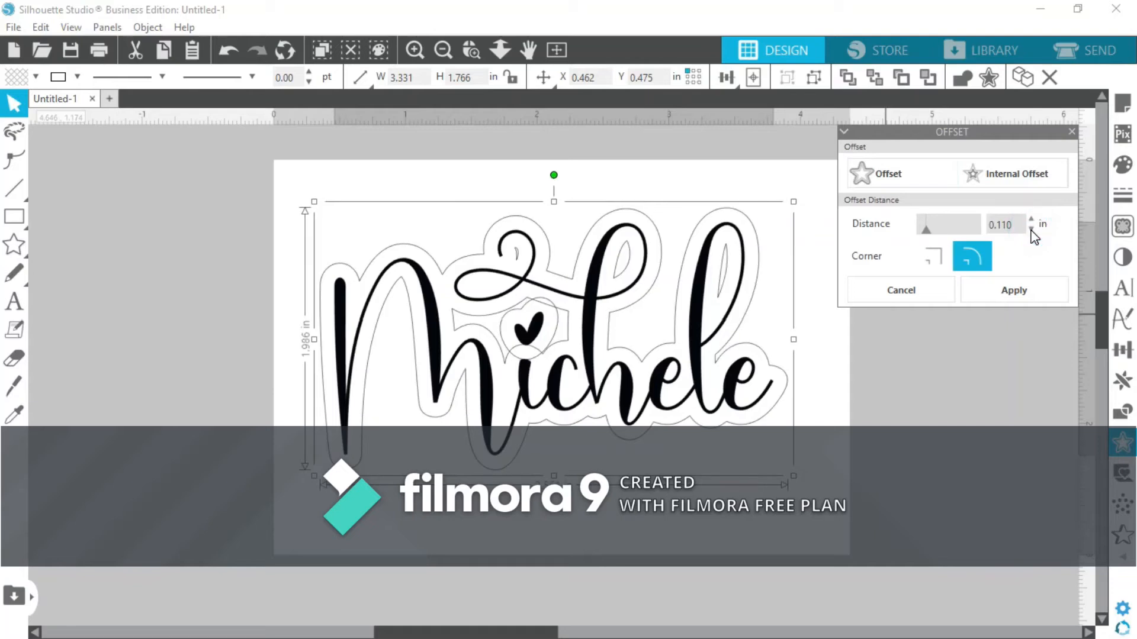
click(1031, 229)
click(1031, 229)
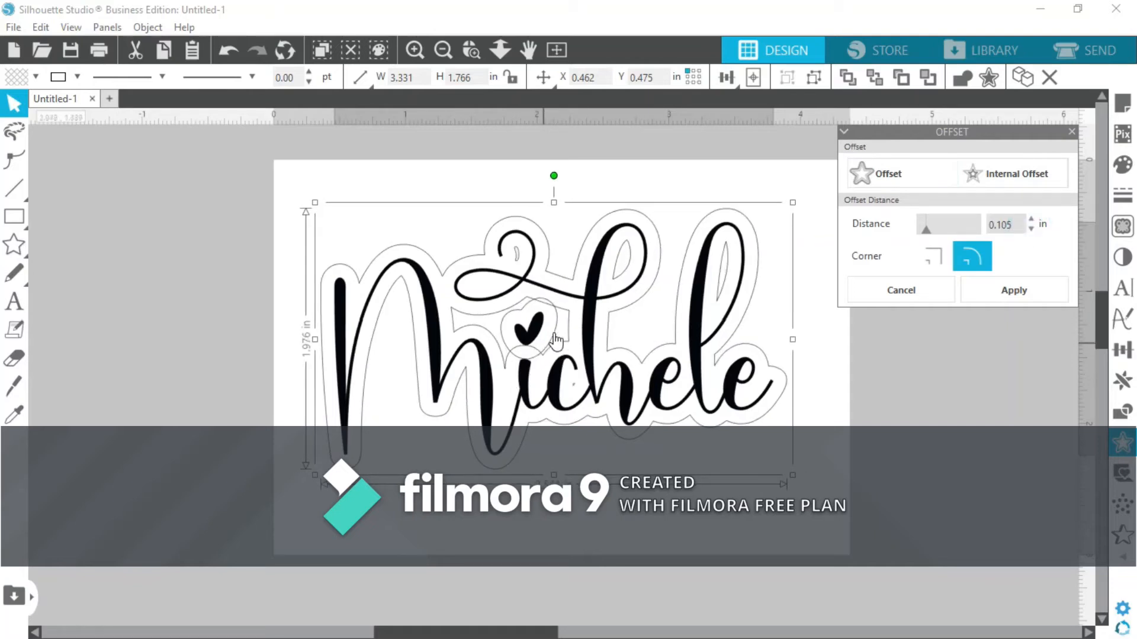
click(1030, 229)
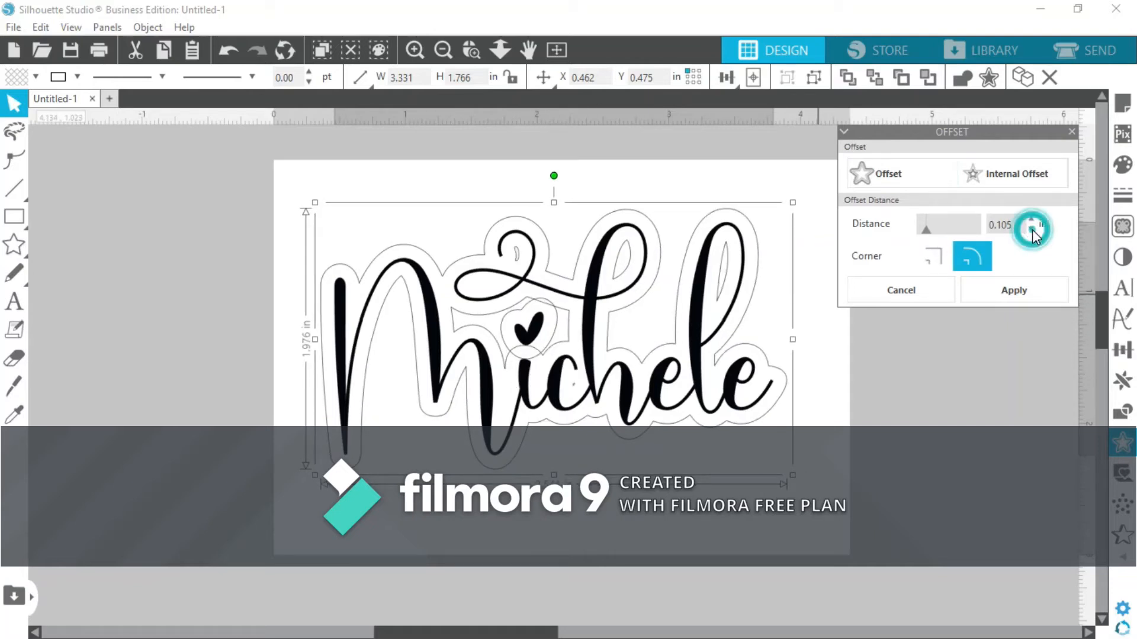
click(1031, 229)
click(1031, 230)
click(1031, 229)
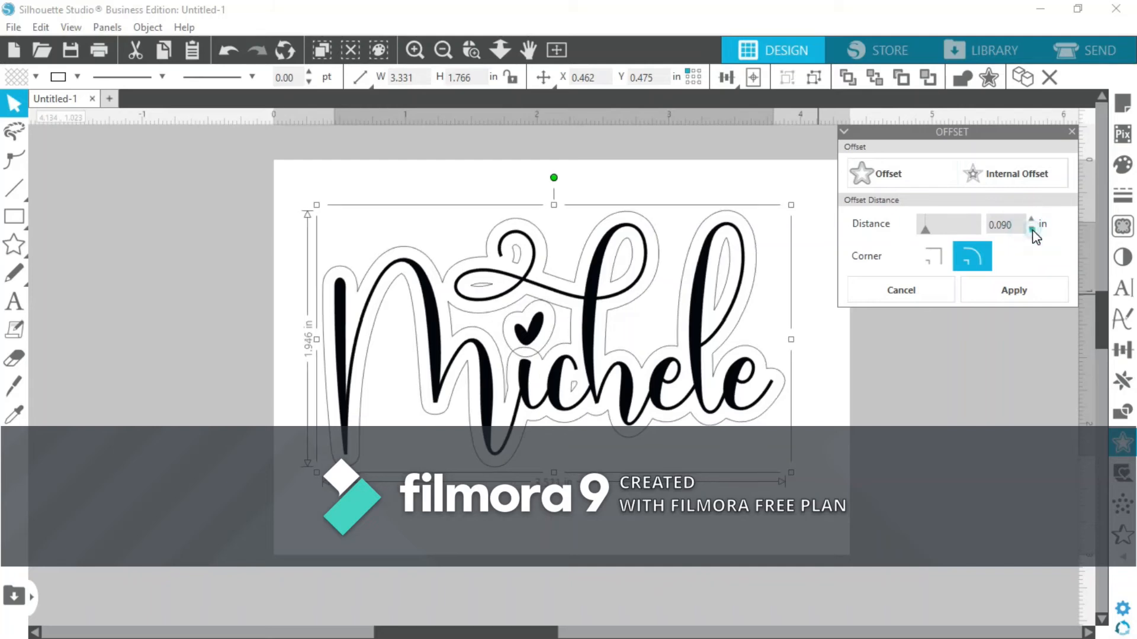
click(1030, 229)
click(1031, 229)
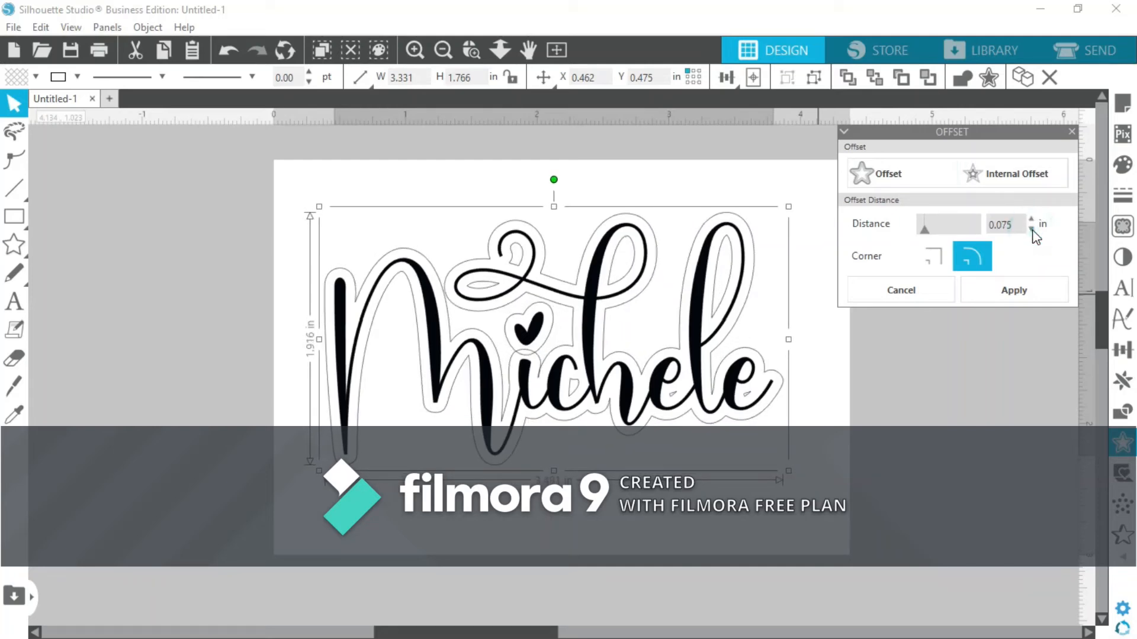
click(1031, 229)
click(1031, 229)
click(1030, 229)
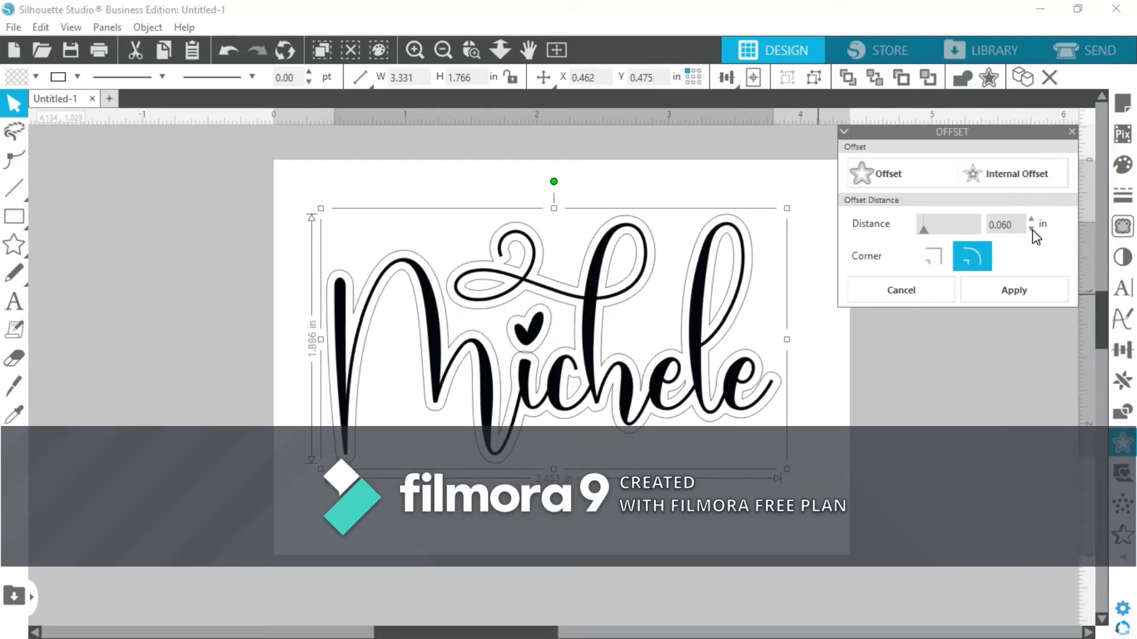
click(1031, 229)
click(1030, 229)
click(1032, 229)
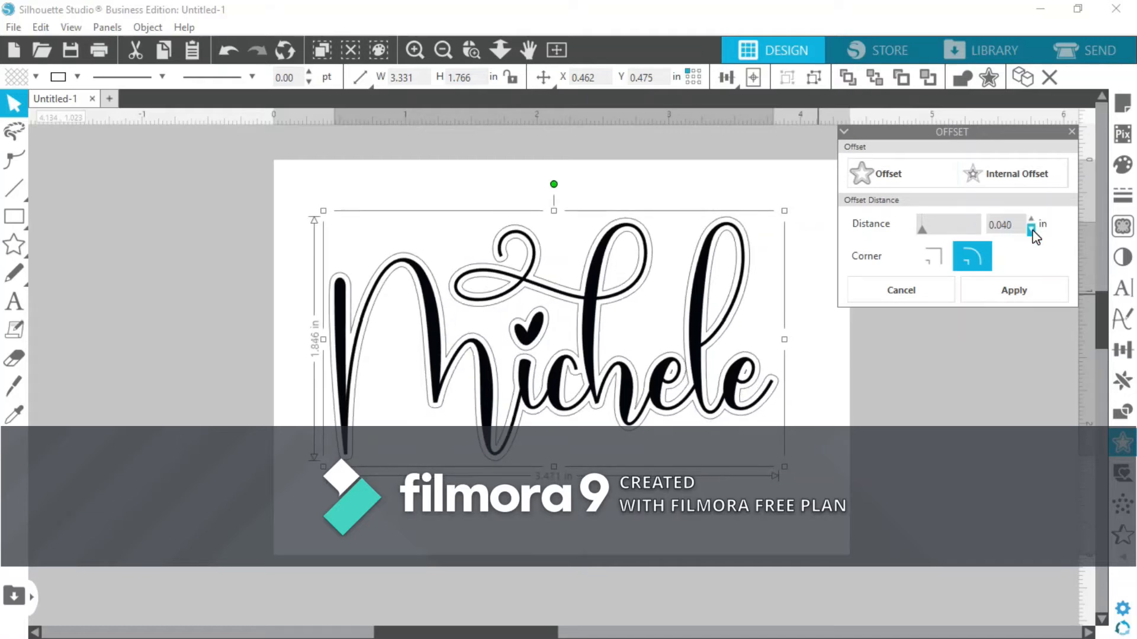
click(1031, 230)
click(1032, 230)
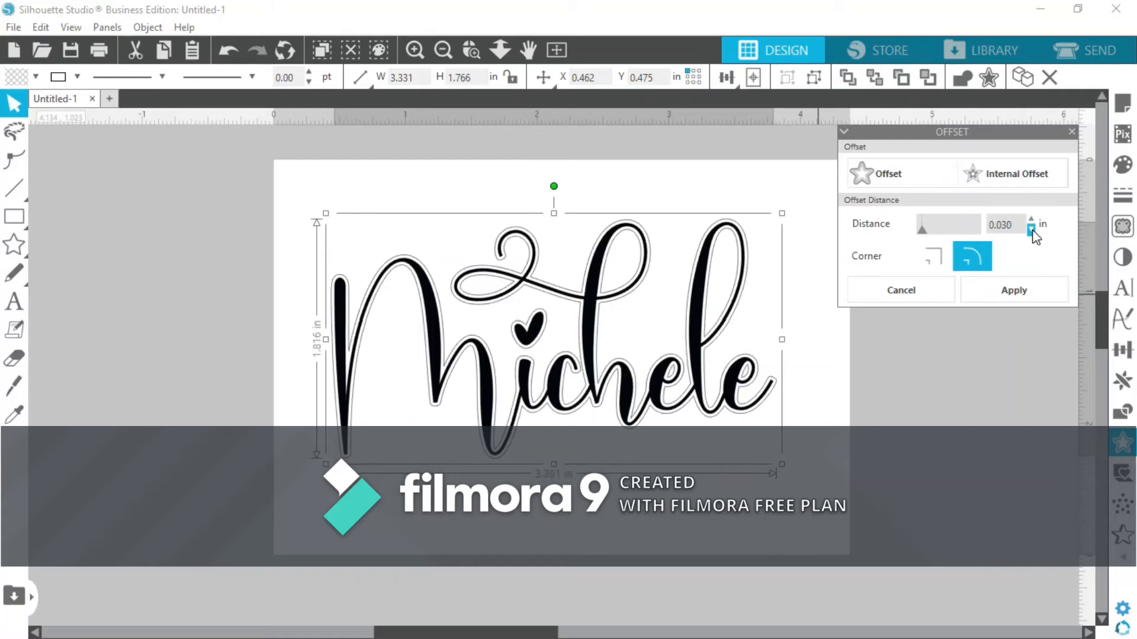
click(1030, 220)
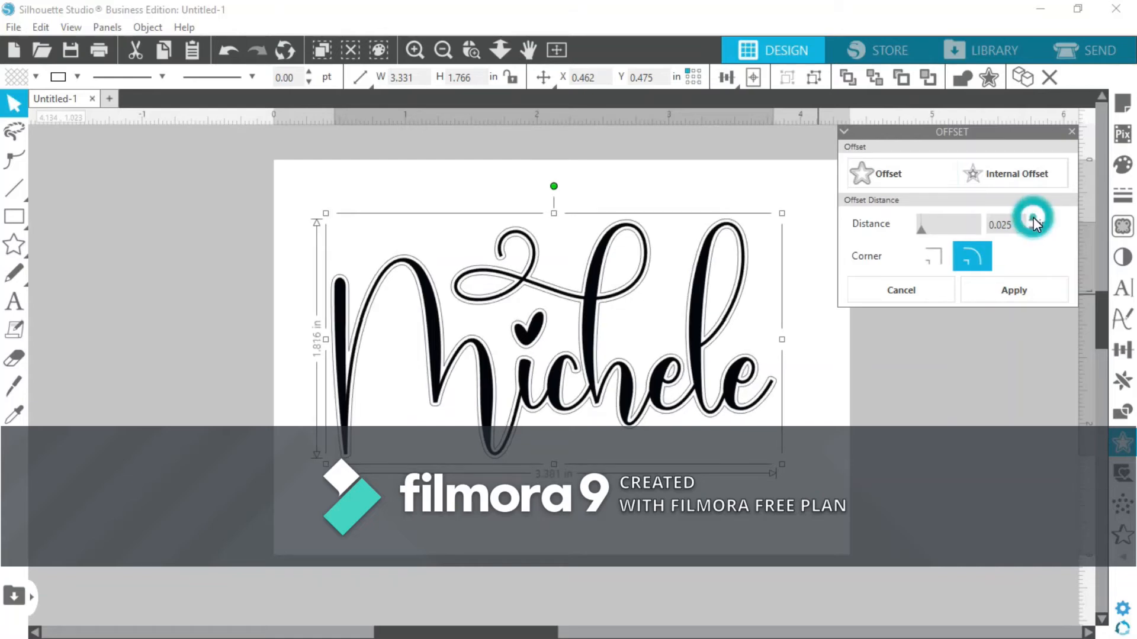
click(1031, 221)
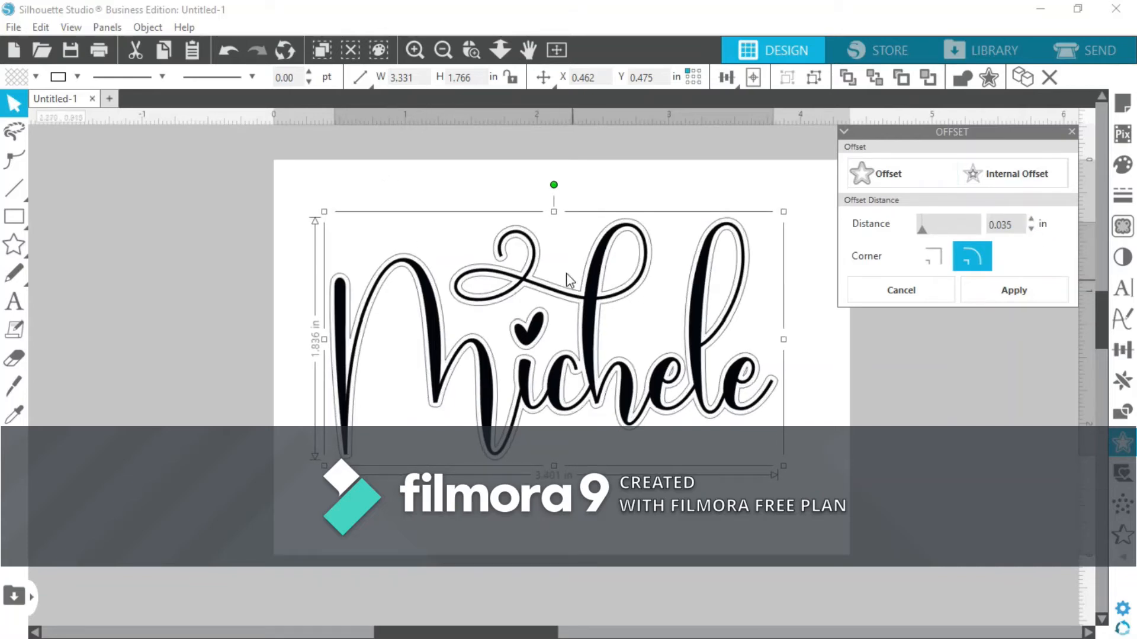
click(1015, 291)
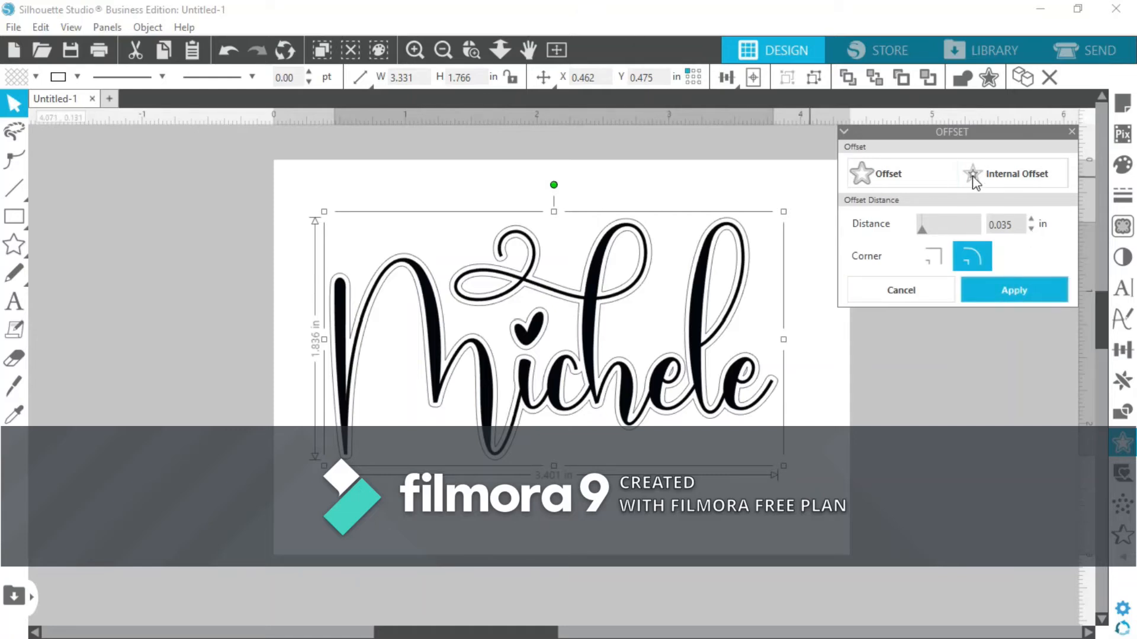
click(1069, 132)
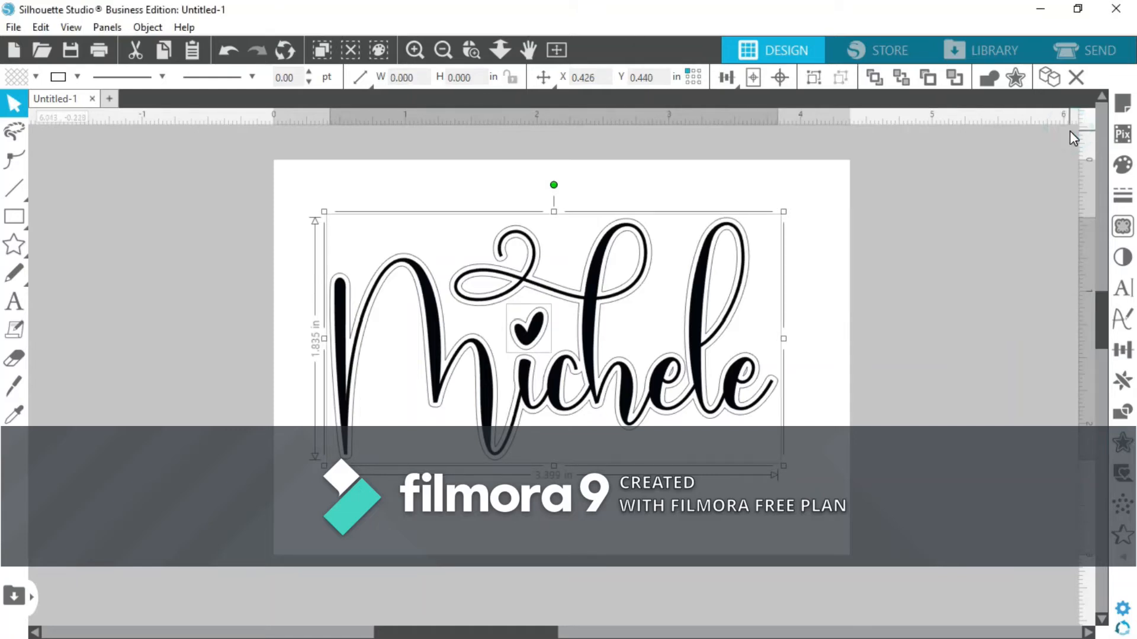
Move the black name off its offset outline and delete it, keeping only the outline on the page.
click(525, 371)
drag(577, 382, 832, 597)
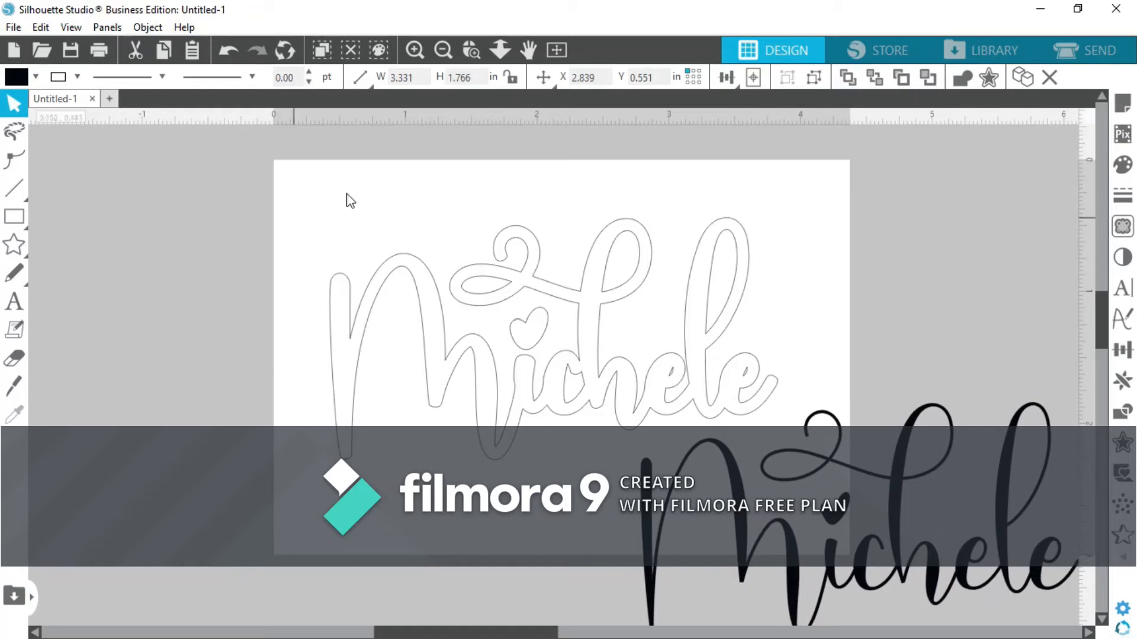
click(657, 189)
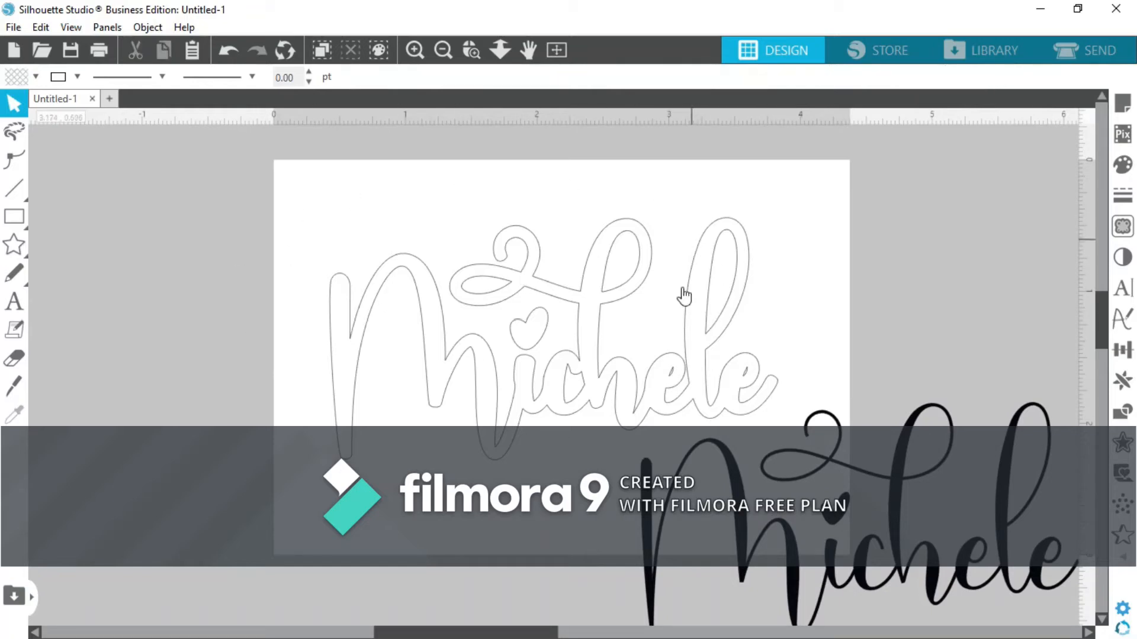
click(885, 560)
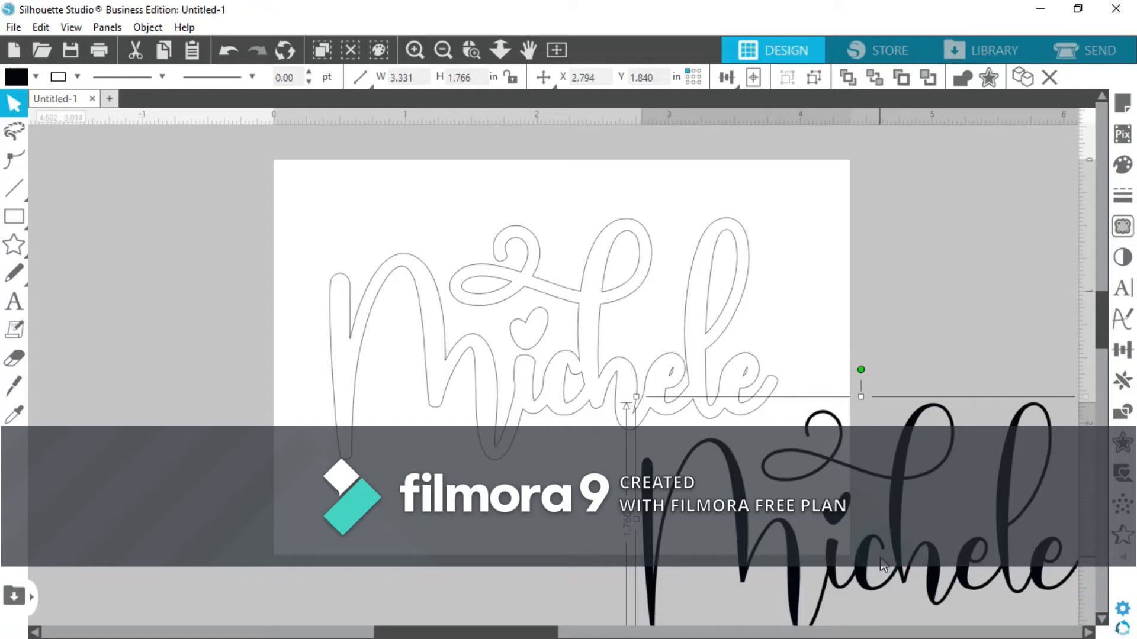
click(883, 564)
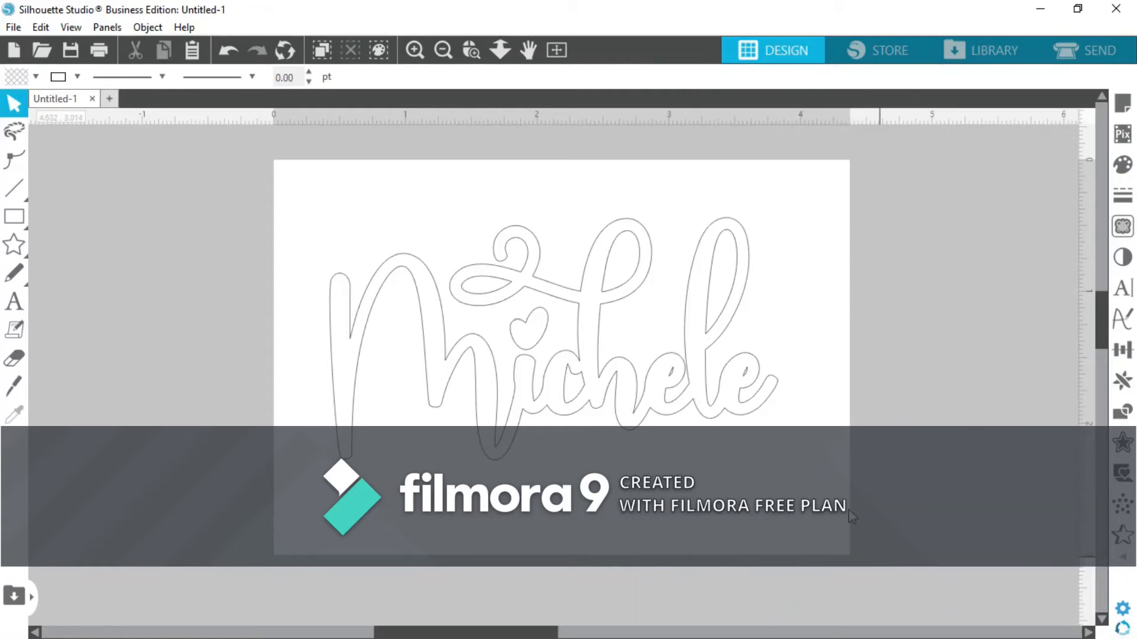
Save the outline to the hard drive as SVG in the Cricut folder, replacing the existing file named with the first name plus "Offset".
click(14, 27)
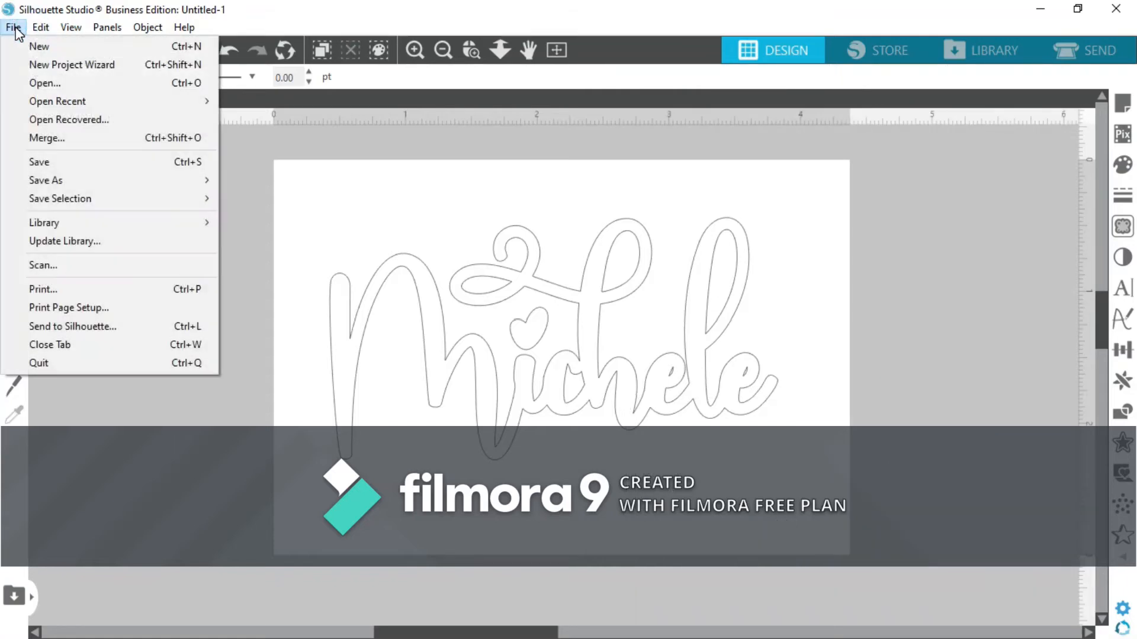
mouse_move(62, 182)
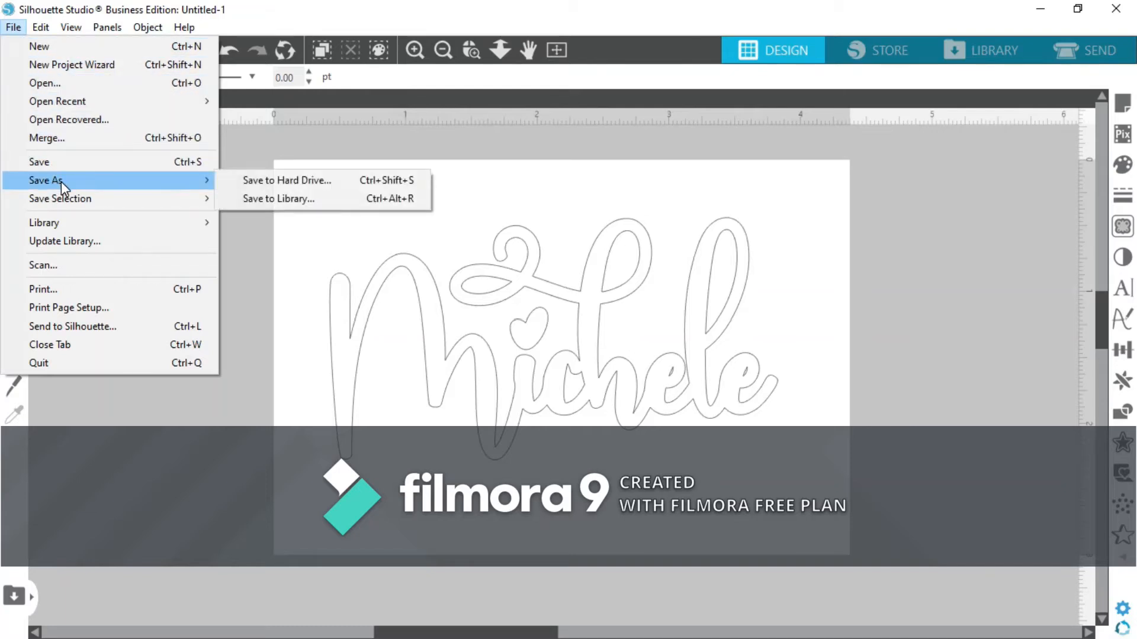
click(244, 179)
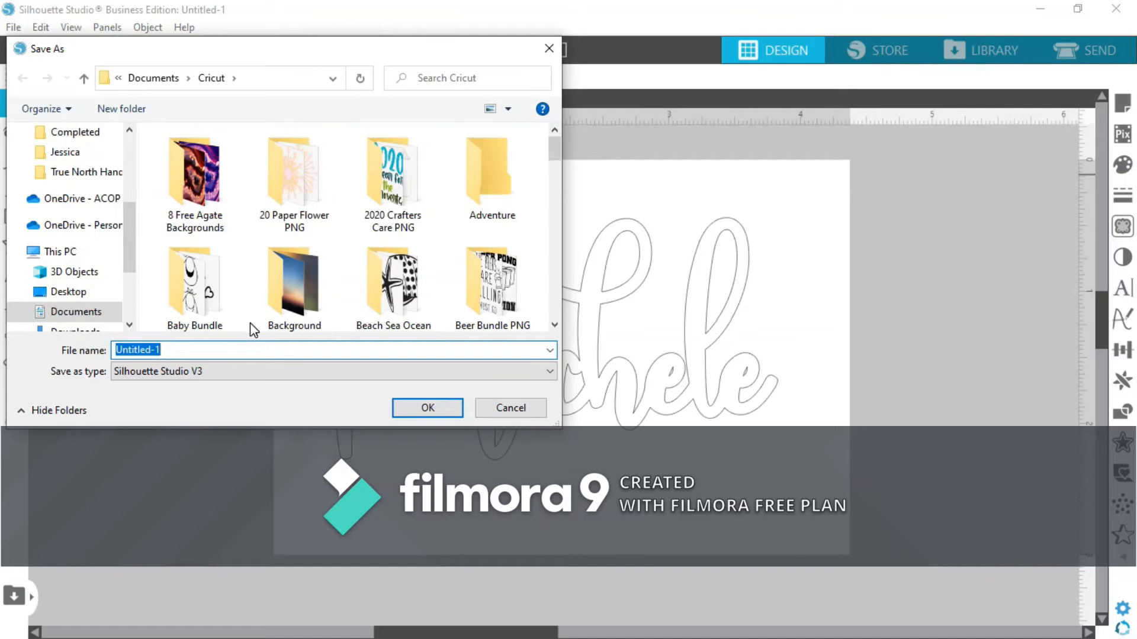
text(mic)
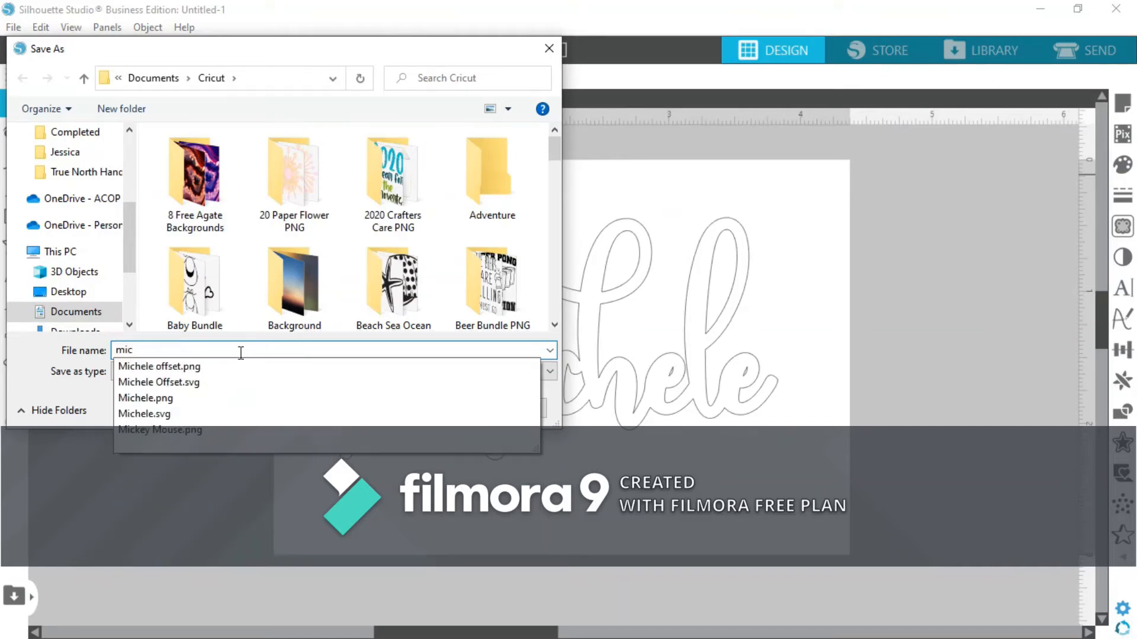
click(226, 389)
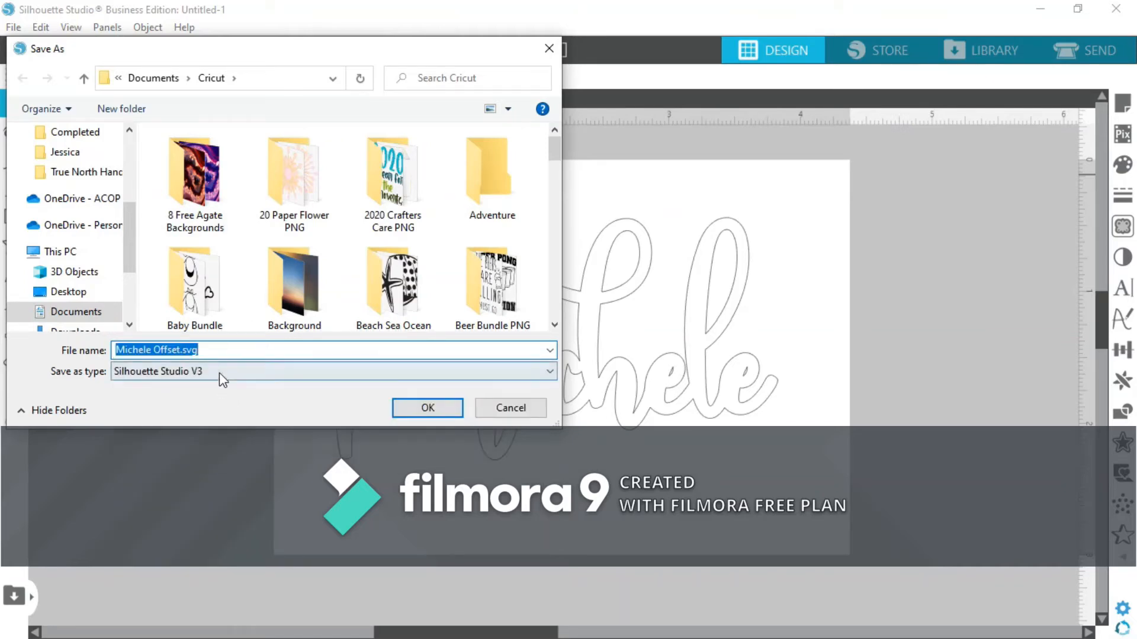
click(219, 372)
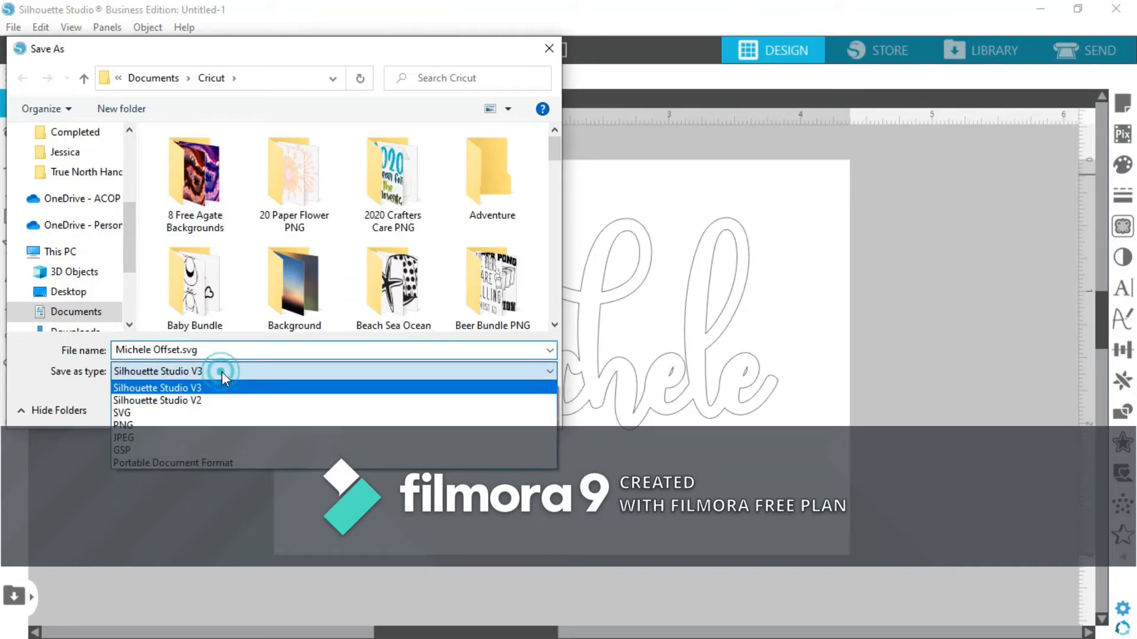
click(200, 412)
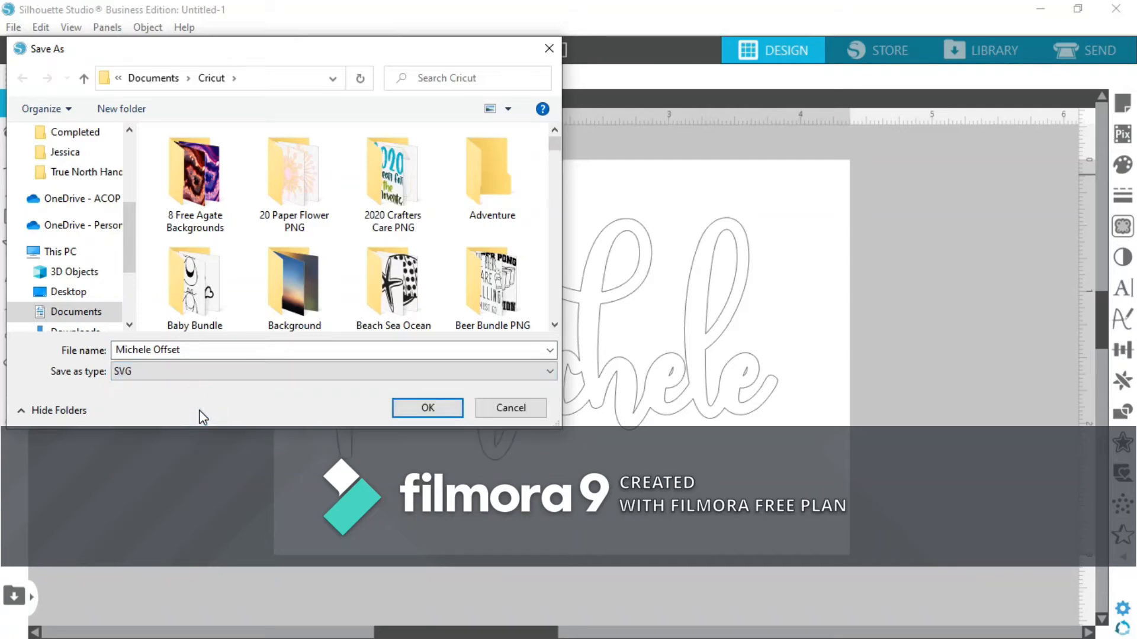
click(432, 413)
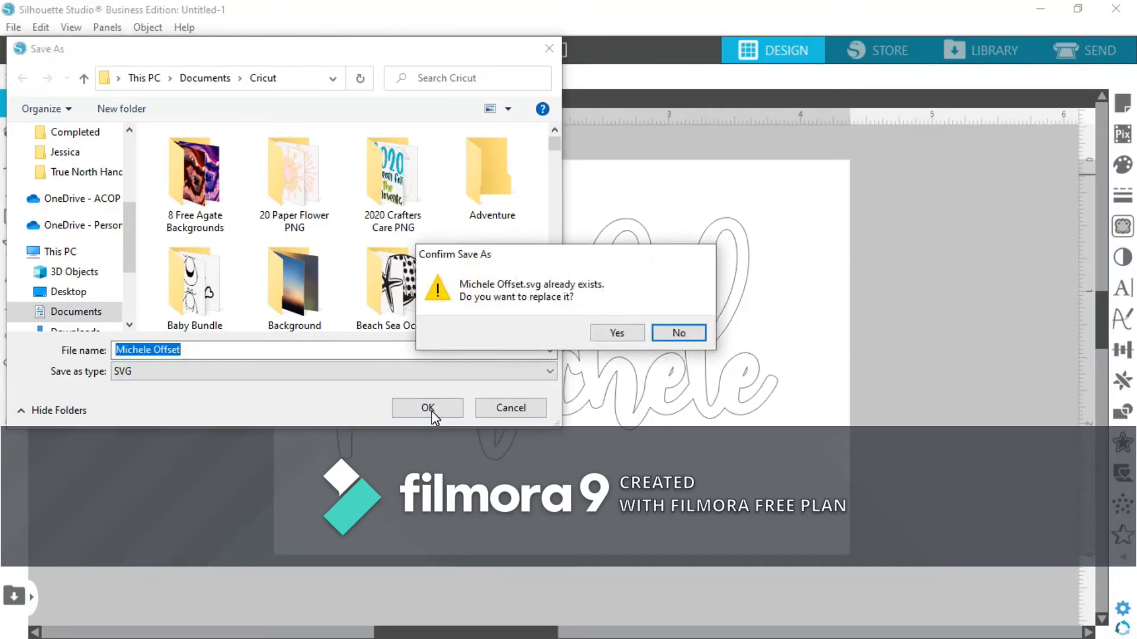
click(619, 332)
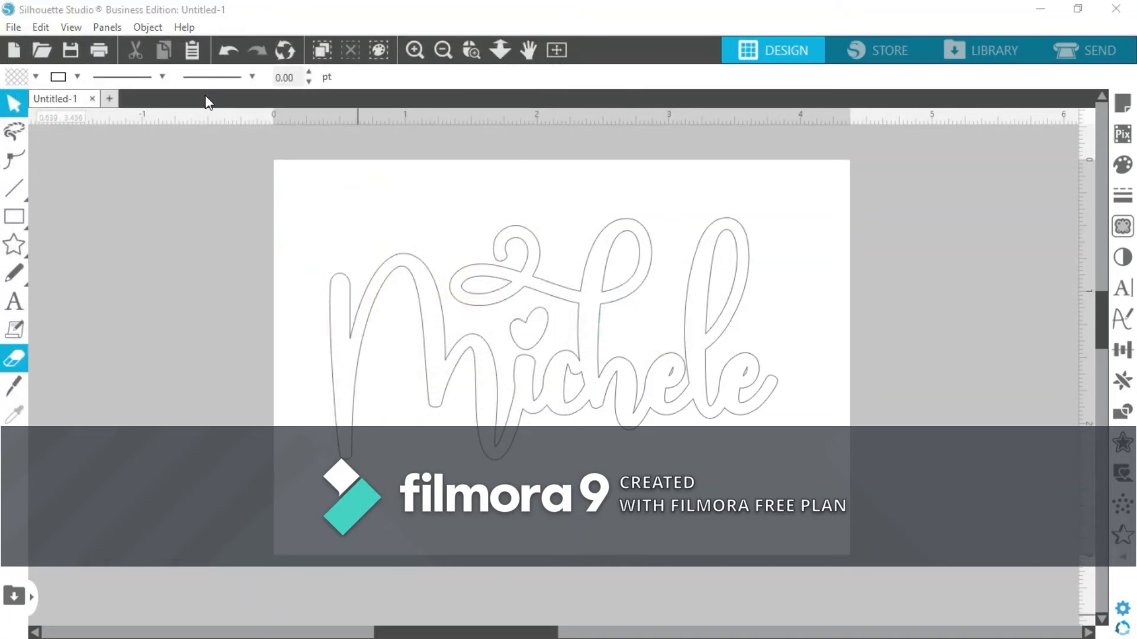
Switch to Cricut Design Space, upload the offset outline SVG from the Cricut folder as an image, and insert it on the canvas.
click(1045, 13)
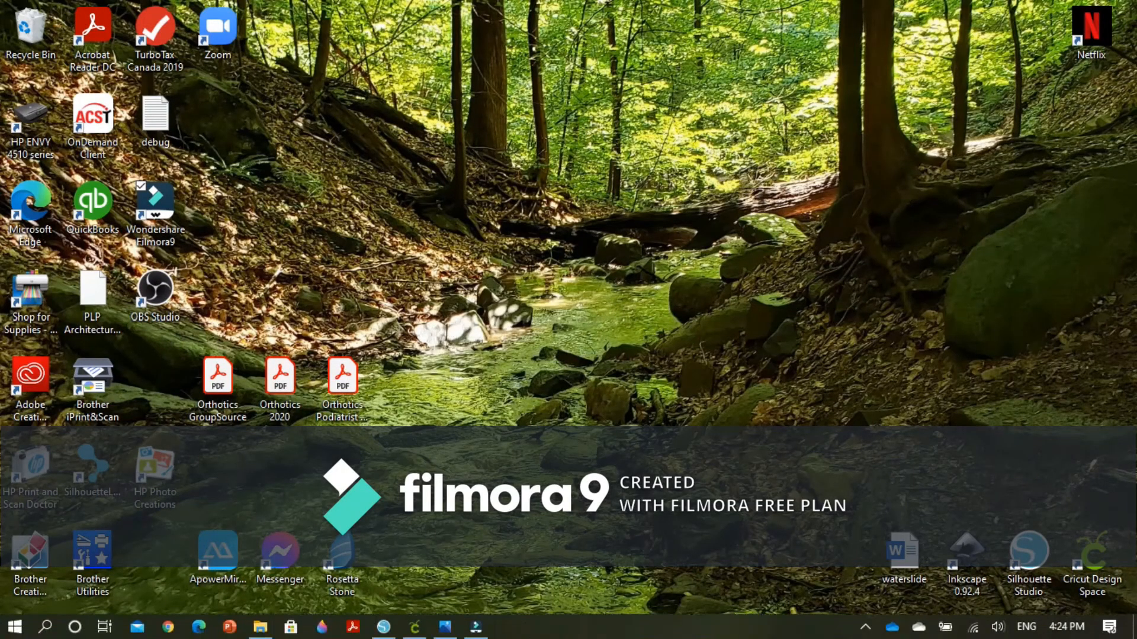
click(418, 627)
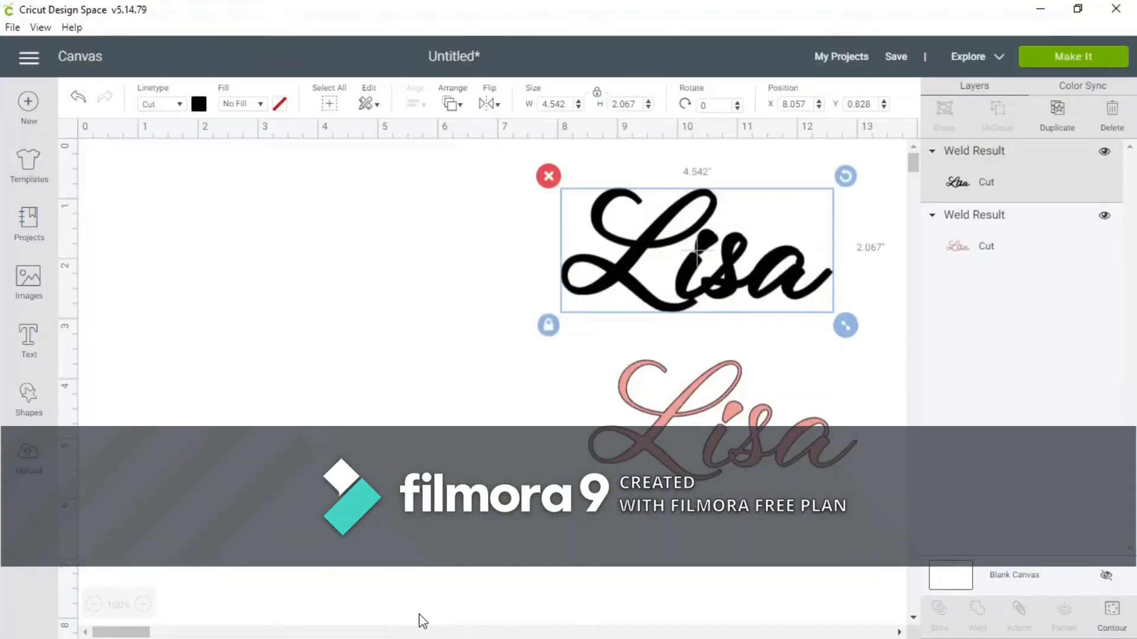
click(375, 335)
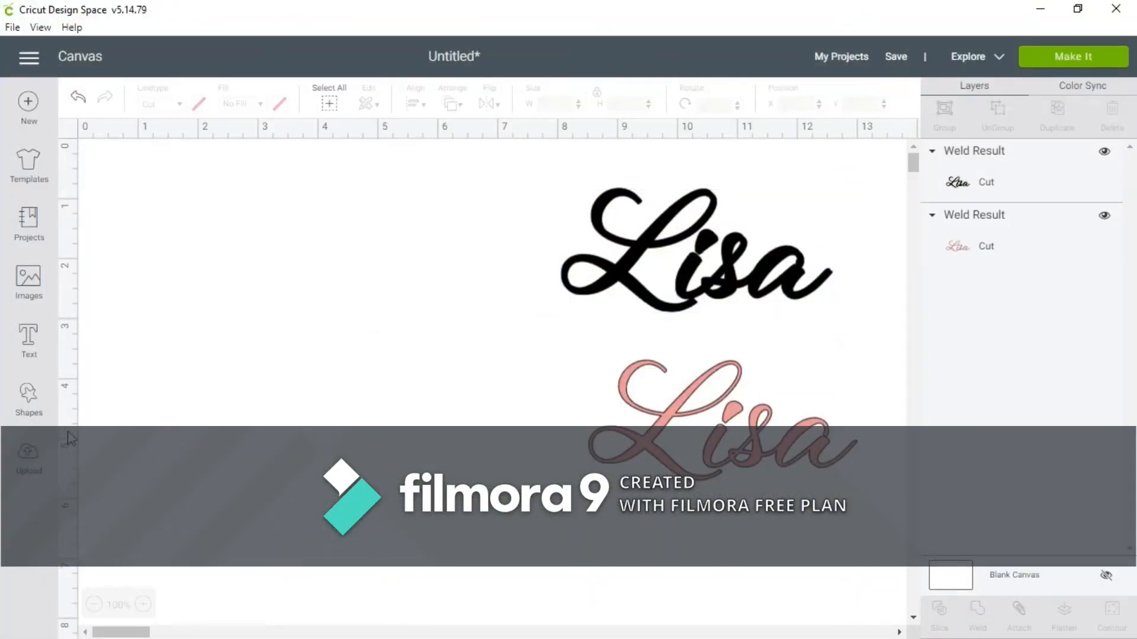
click(26, 460)
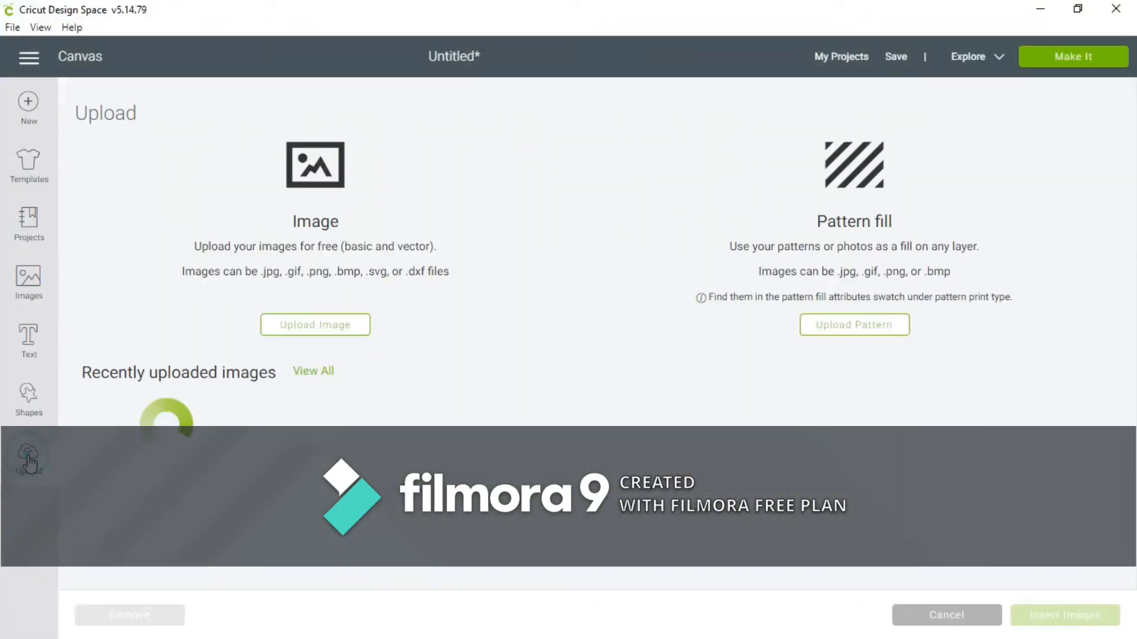
click(327, 329)
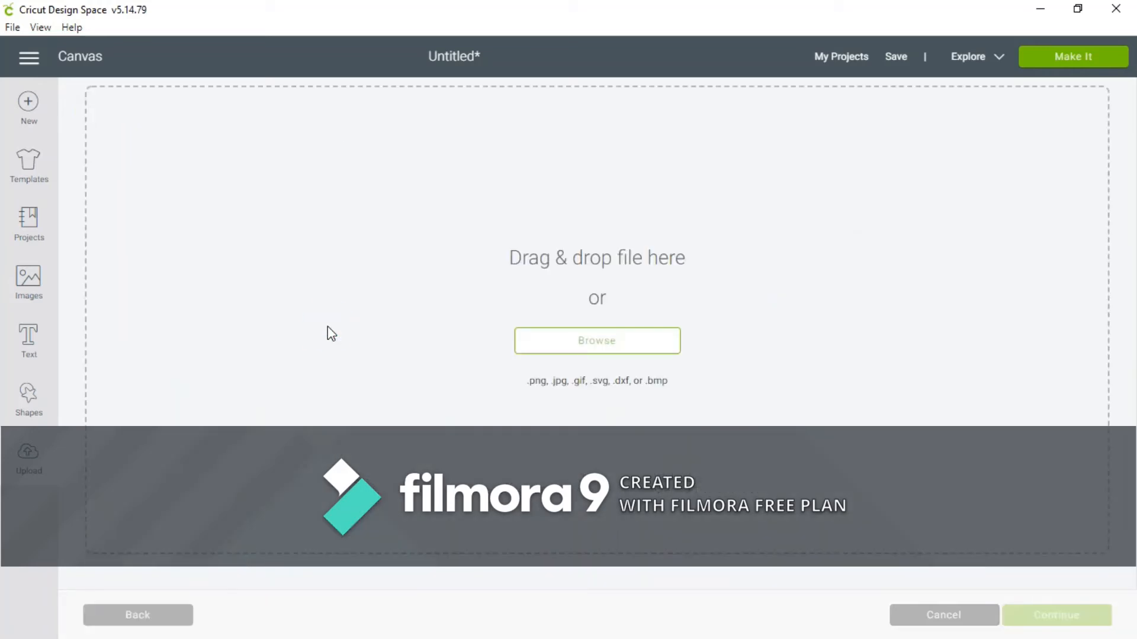
click(614, 342)
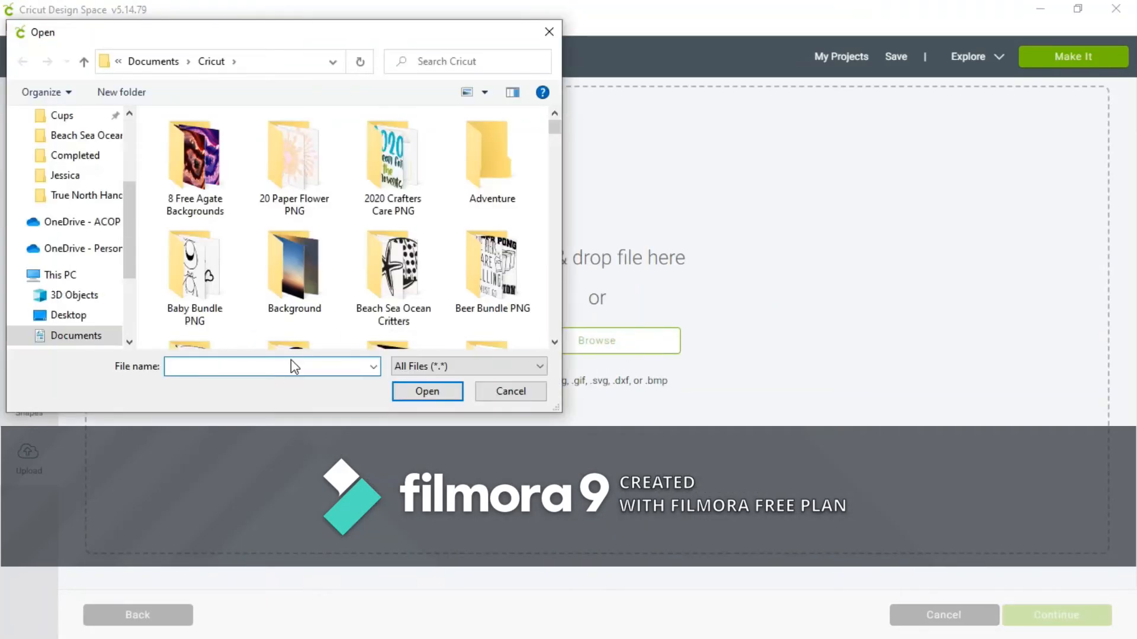
text(mi)
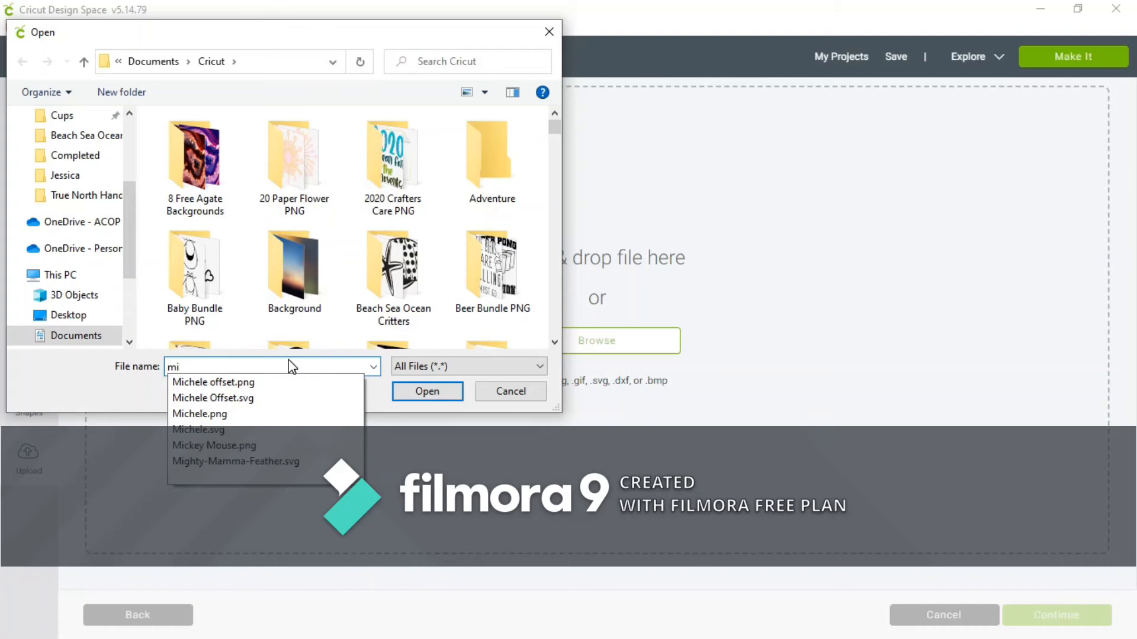
click(243, 396)
click(415, 391)
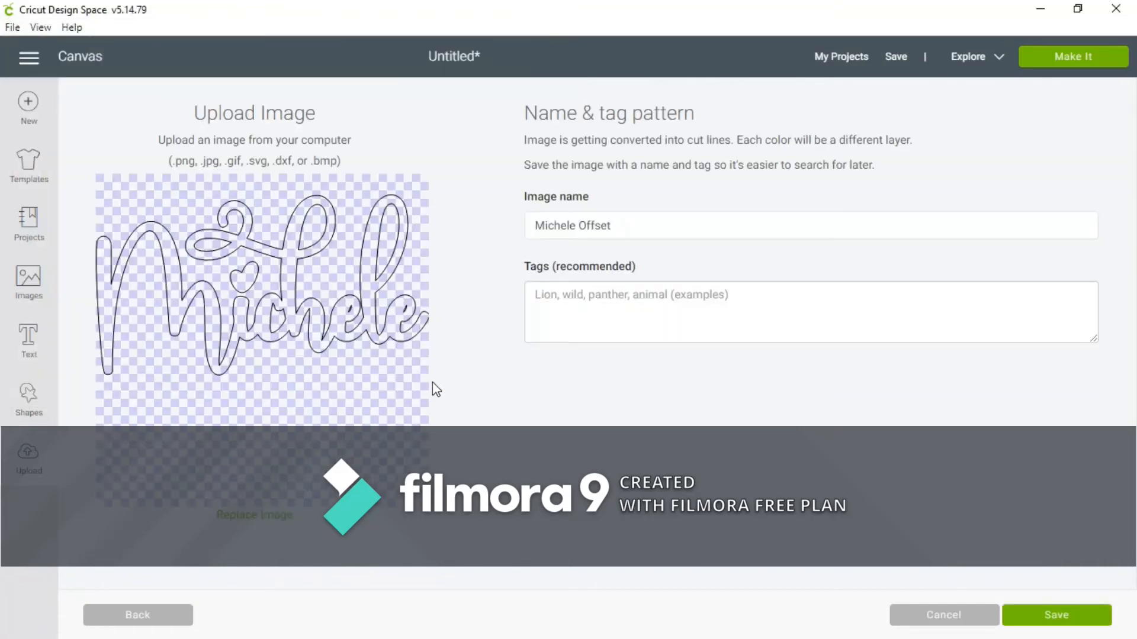
click(1069, 613)
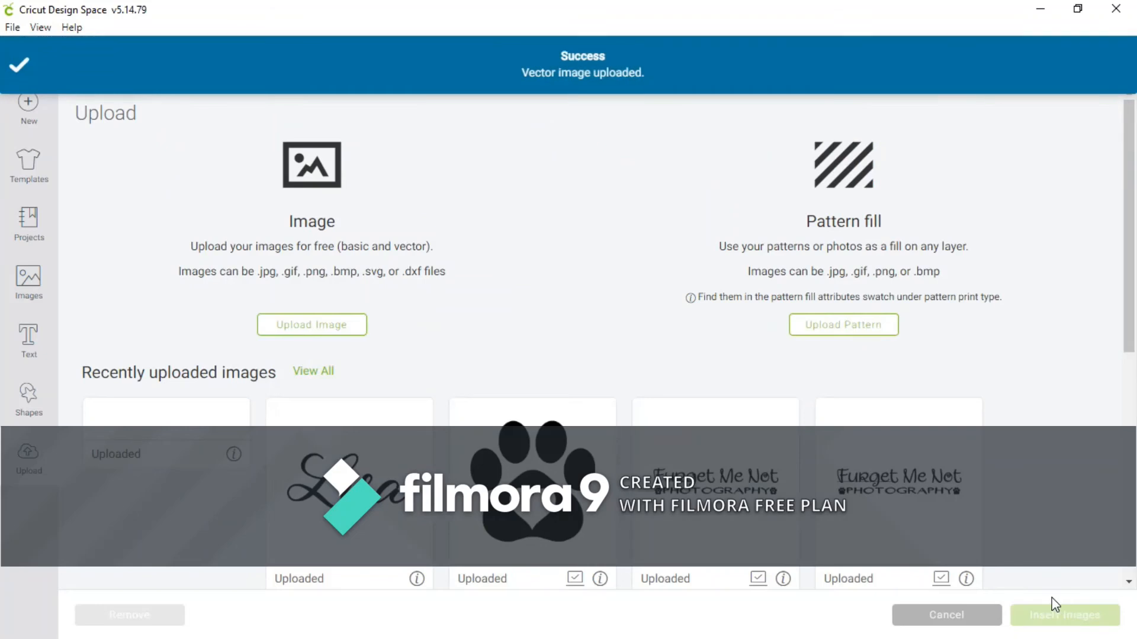
click(149, 505)
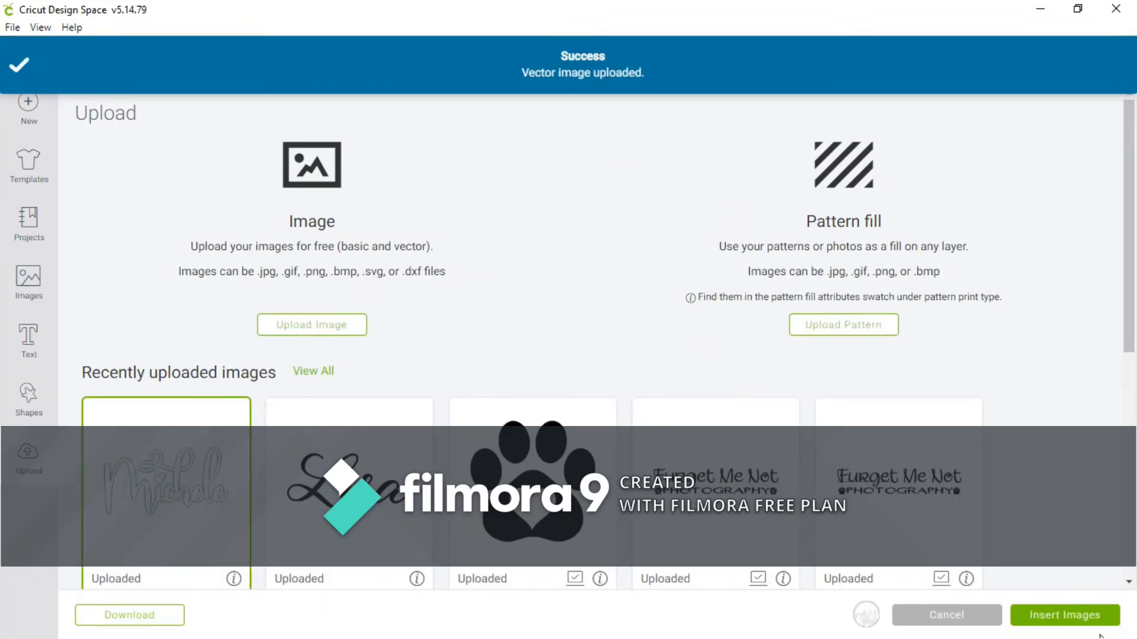
click(1071, 616)
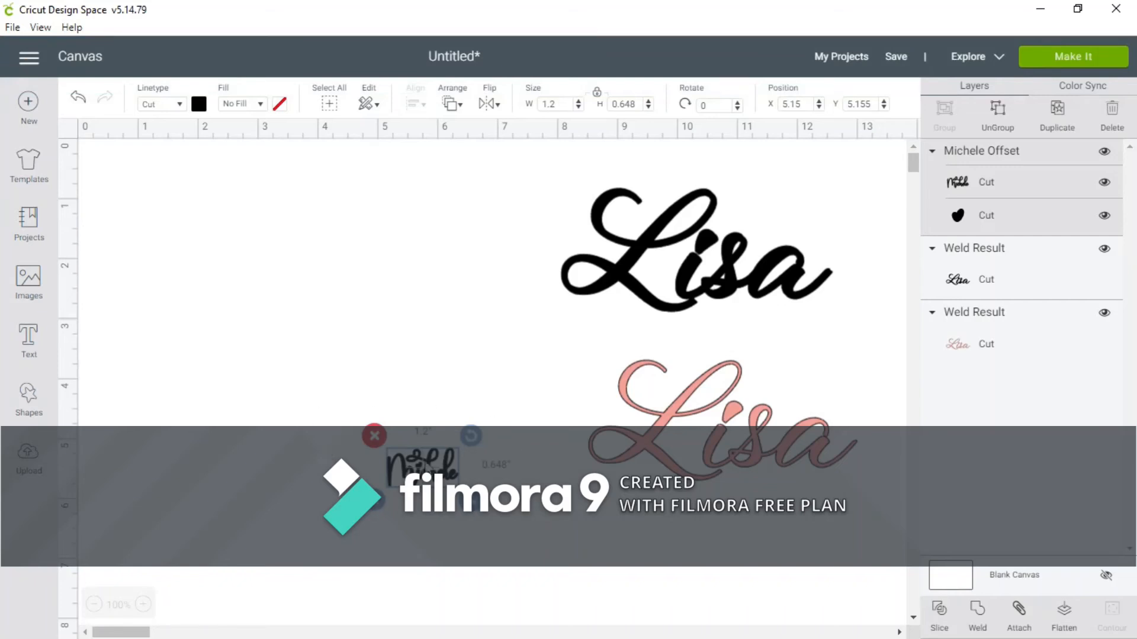
Enlarge the inserted offset shape to about 6.41 in wide and place it in the empty area beside the existing black name.
drag(473, 502, 681, 586)
drag(516, 500, 303, 410)
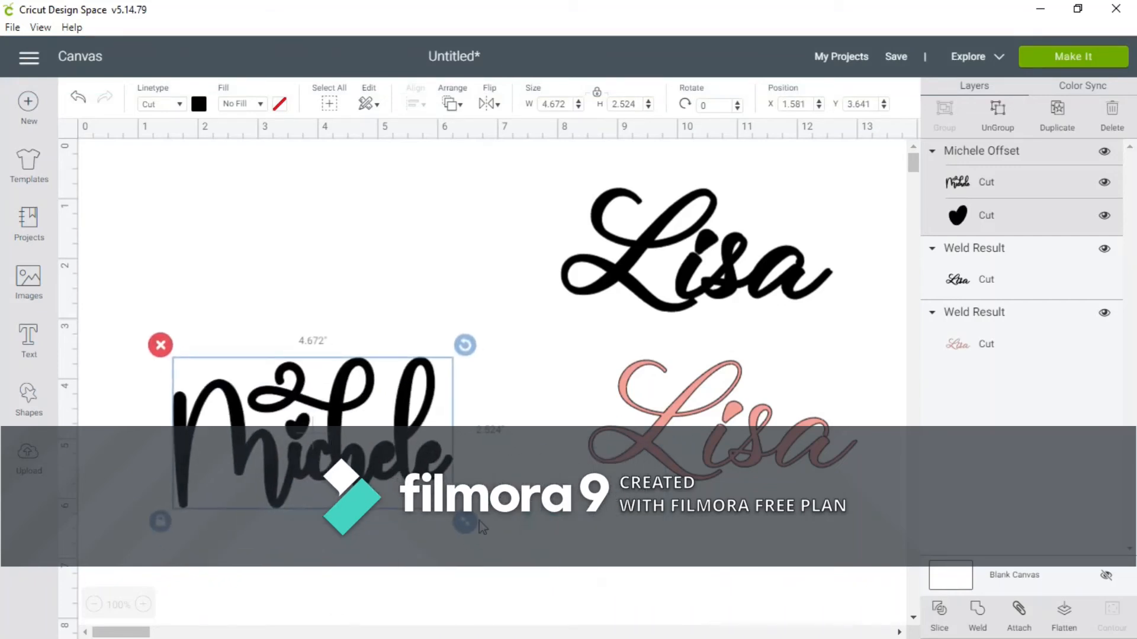
drag(477, 534, 581, 588)
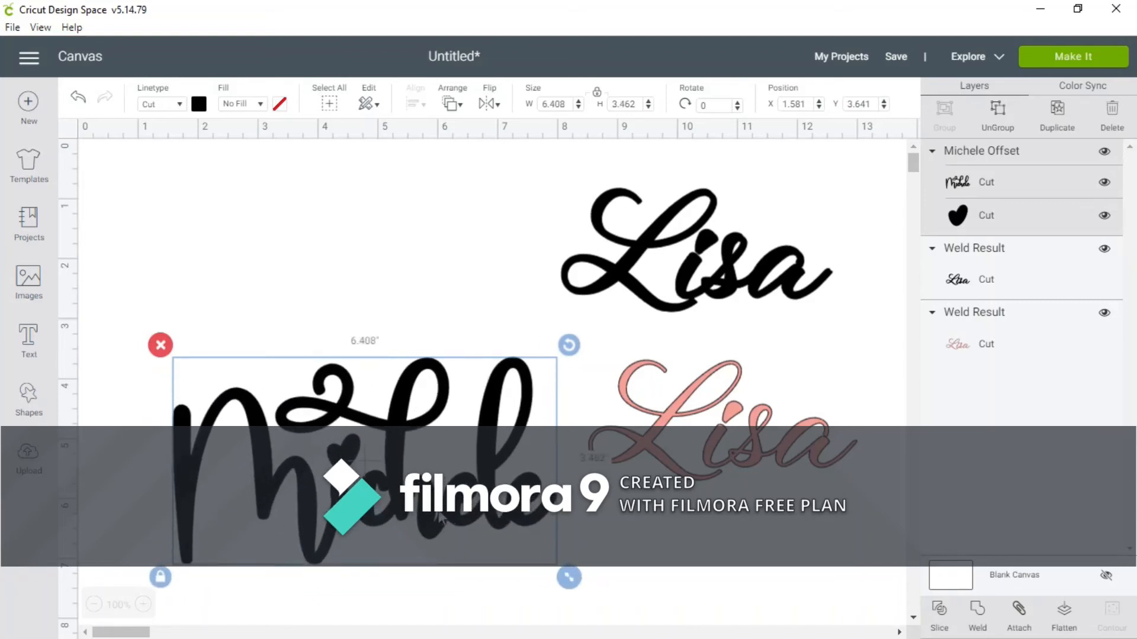
drag(430, 495, 376, 325)
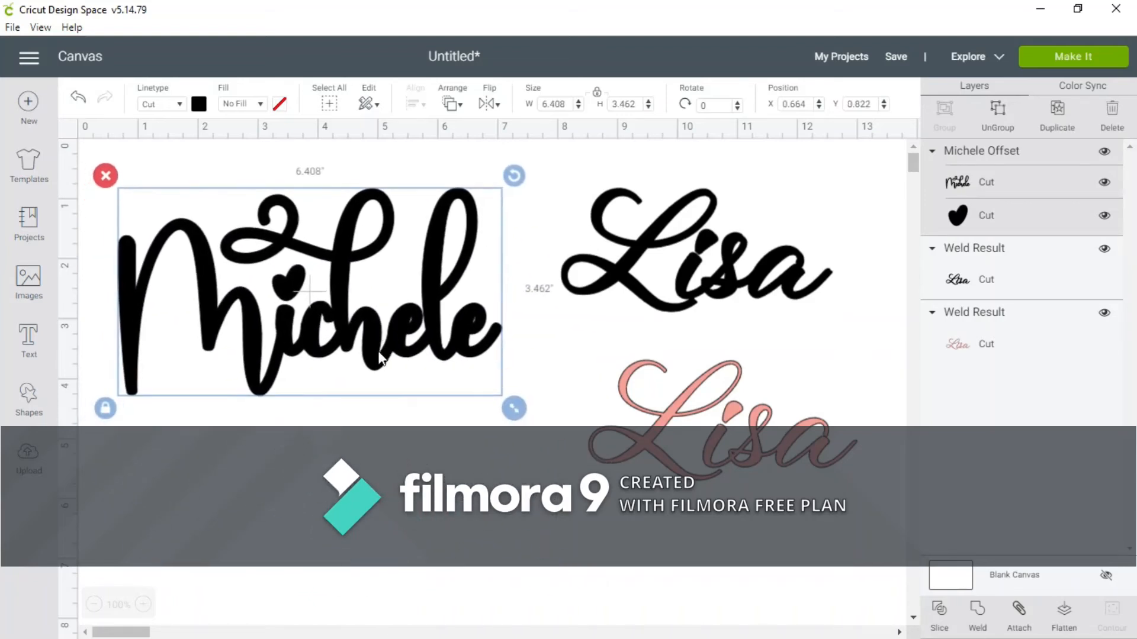
click(355, 455)
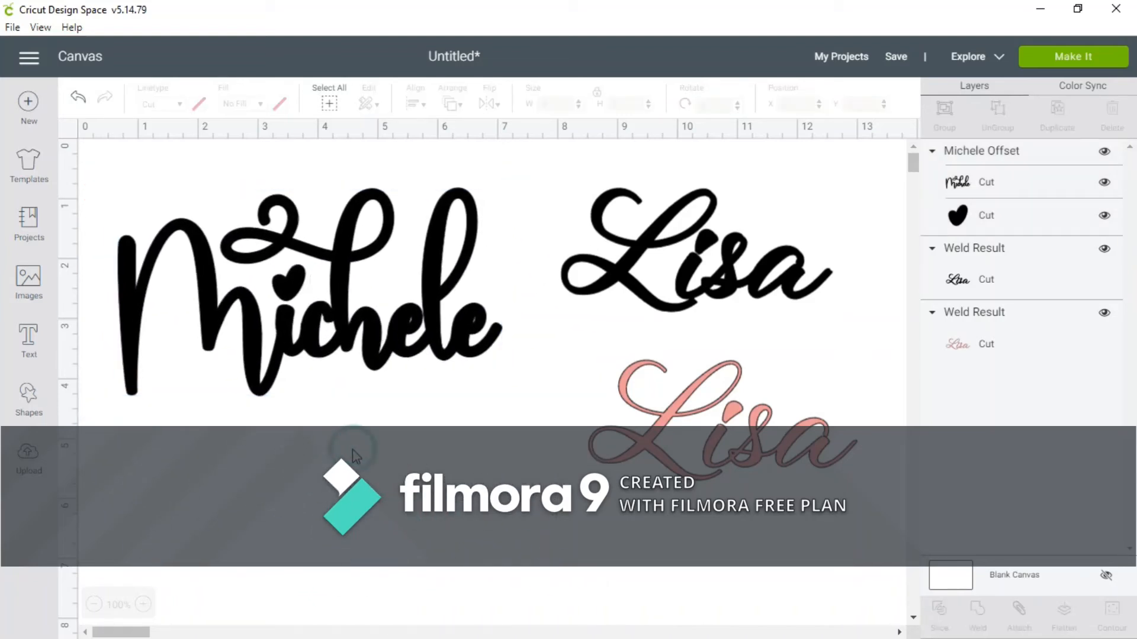
Upload the welded name SVG, without the offset, from the Cricut folder and insert it on the canvas.
click(29, 461)
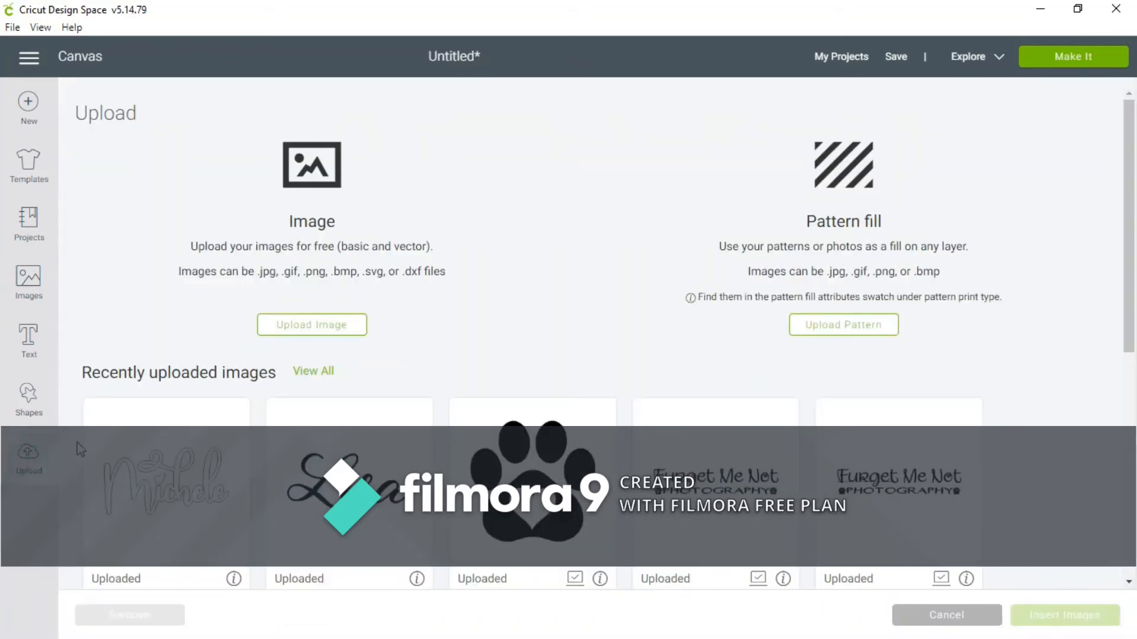
click(312, 326)
click(605, 353)
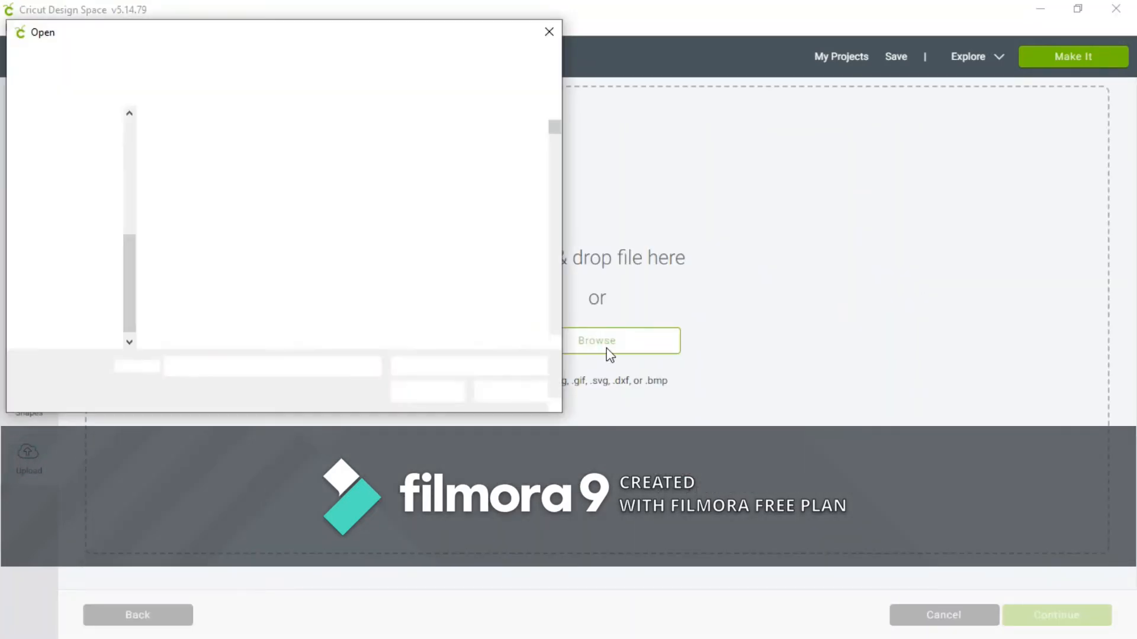
text(mi)
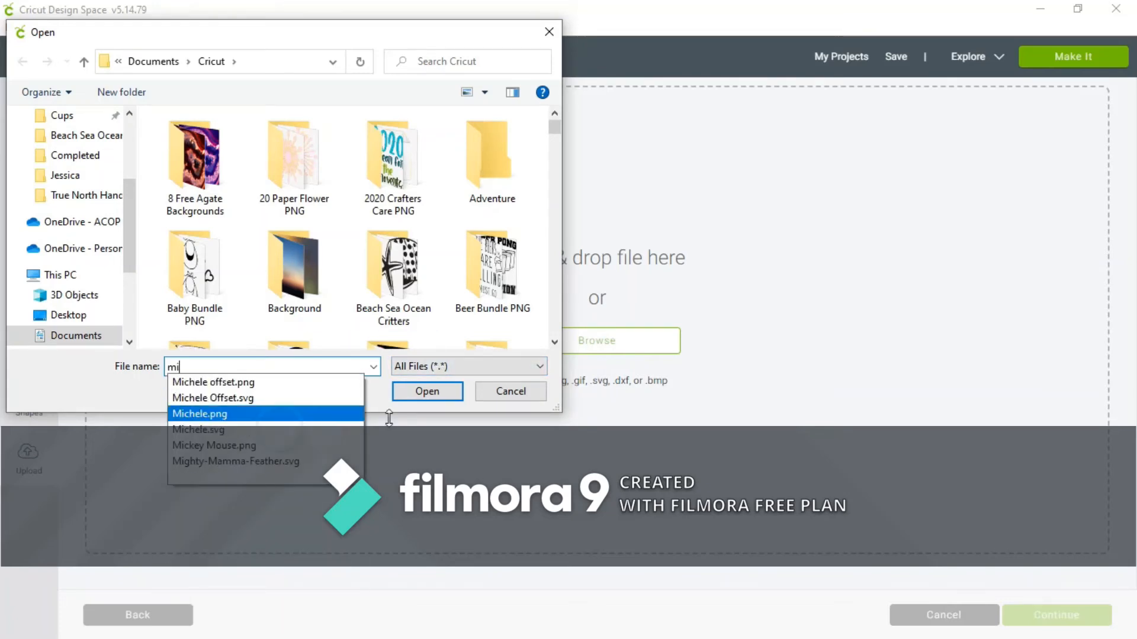
click(278, 429)
click(446, 390)
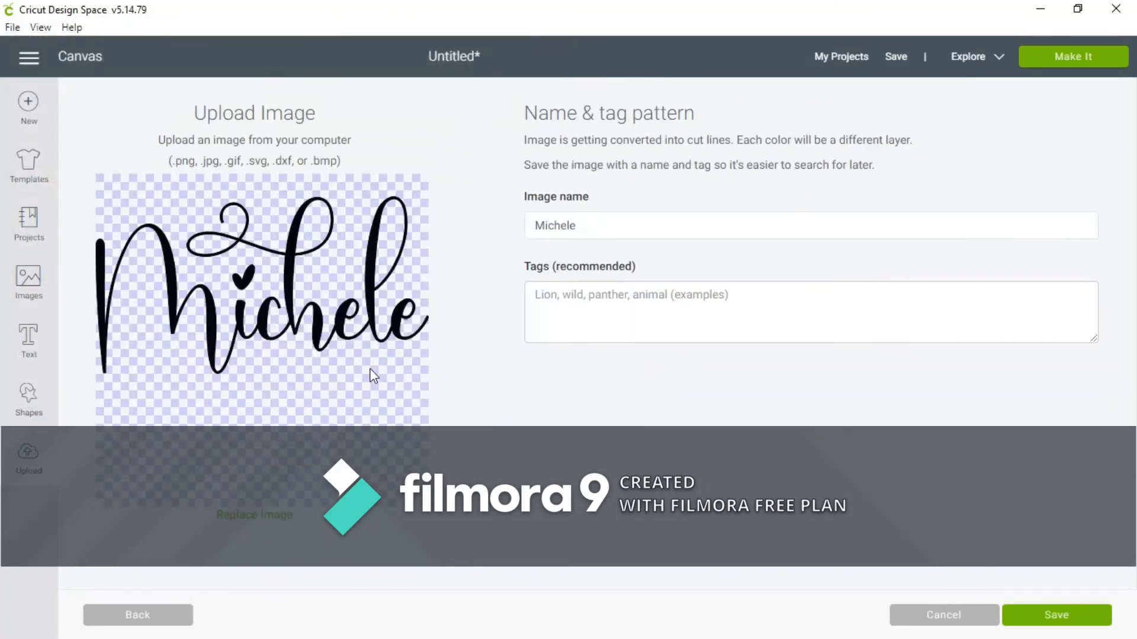
click(1059, 620)
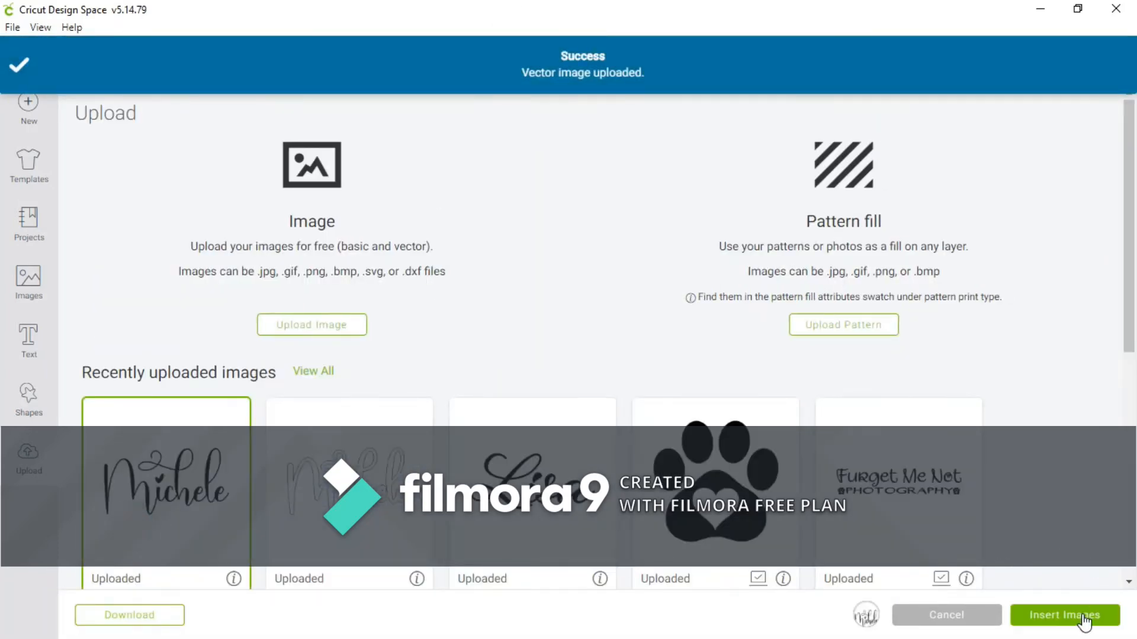
click(1084, 622)
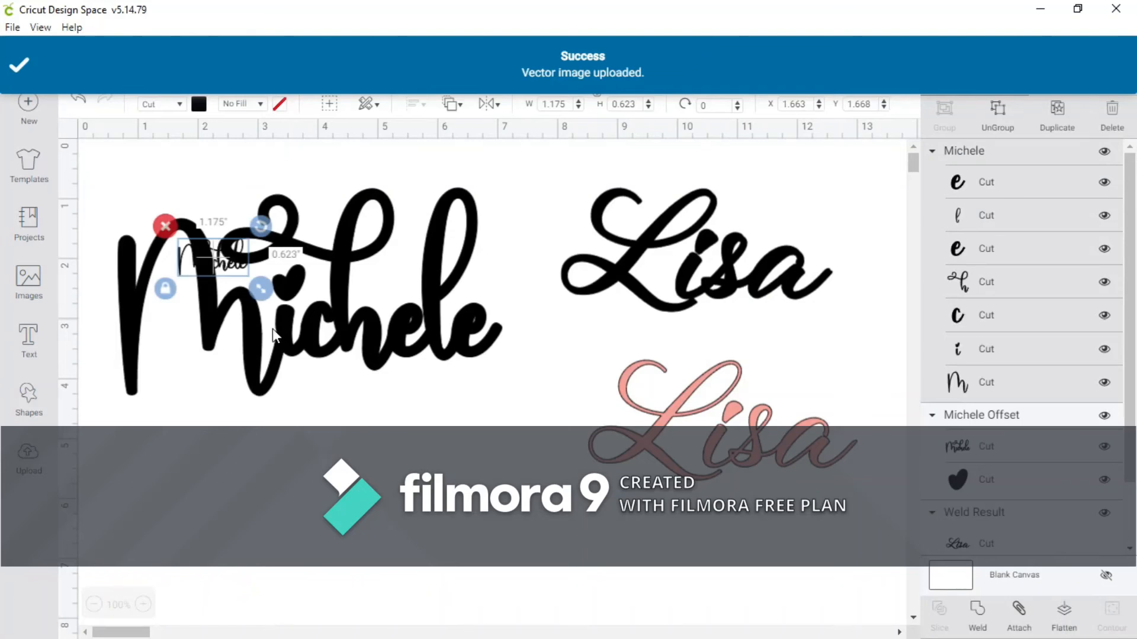
Move the small inserted name below the black offset shape and recolor it with the light pink already used in the project.
drag(237, 258, 276, 437)
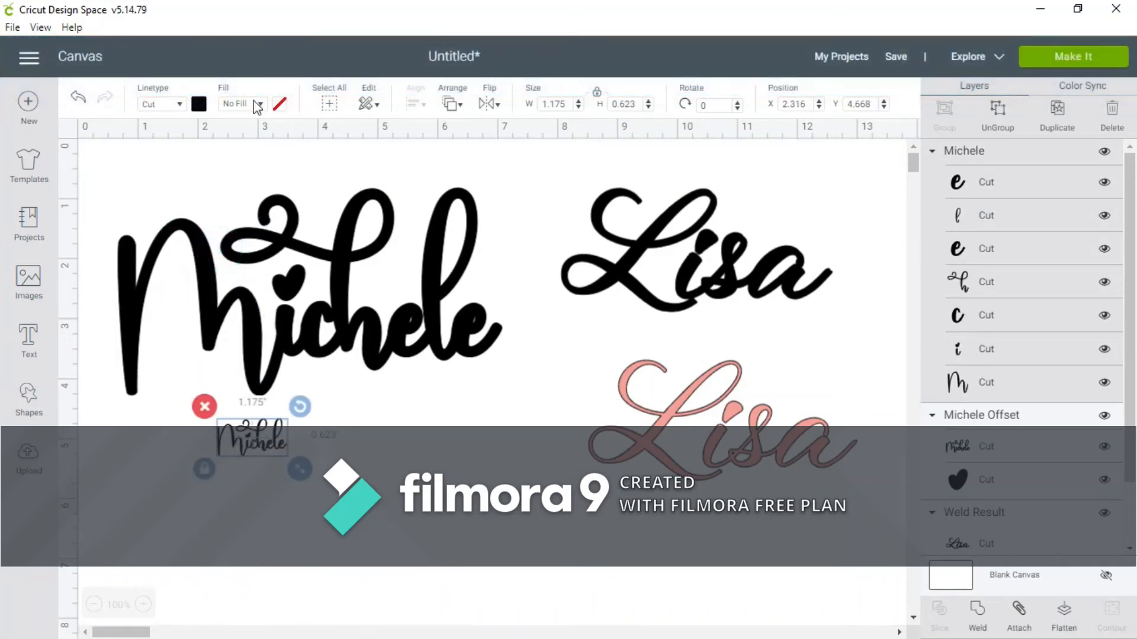
click(199, 106)
click(216, 164)
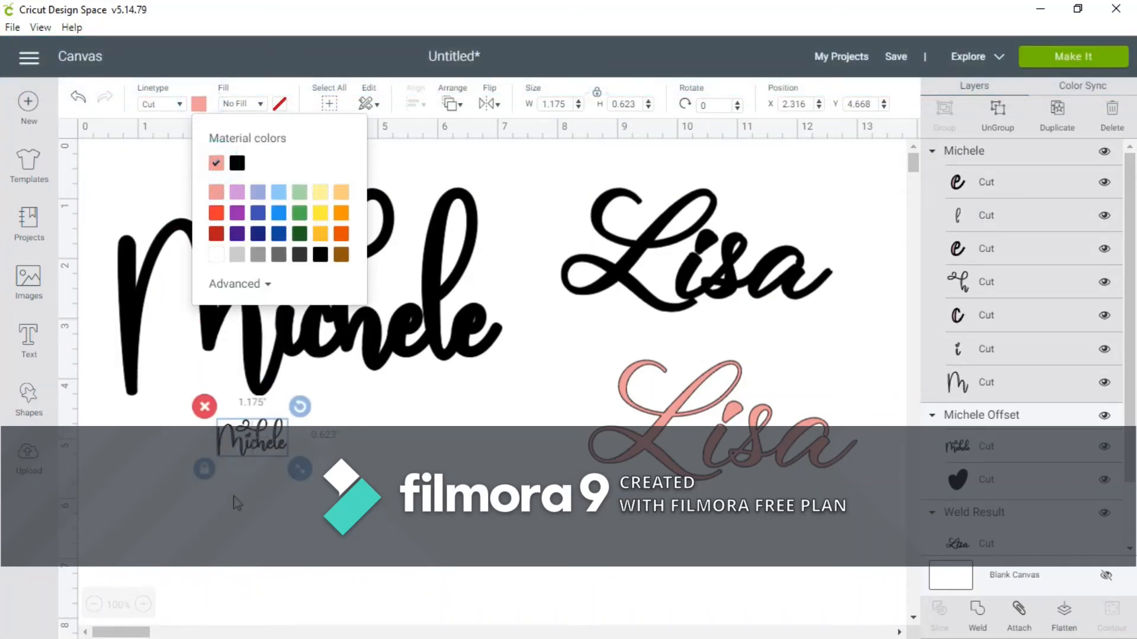
Enlarge the pink name to about 6.33 in wide and center it over the black offset shape so an even border surrounds it.
drag(307, 476, 617, 563)
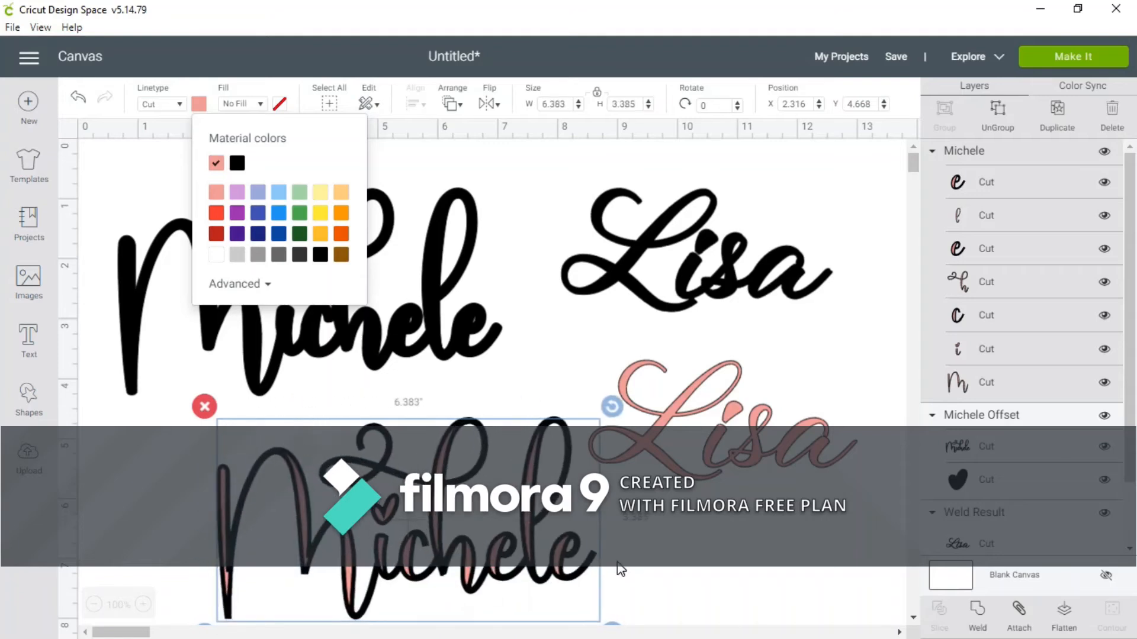
drag(466, 562, 370, 340)
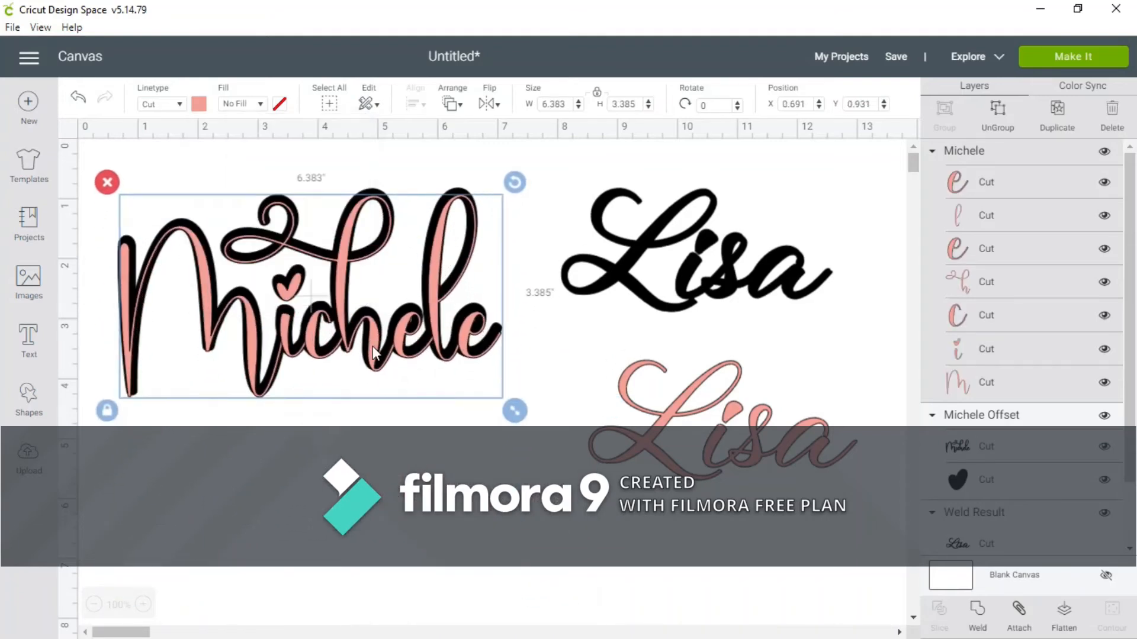
drag(516, 415, 513, 379)
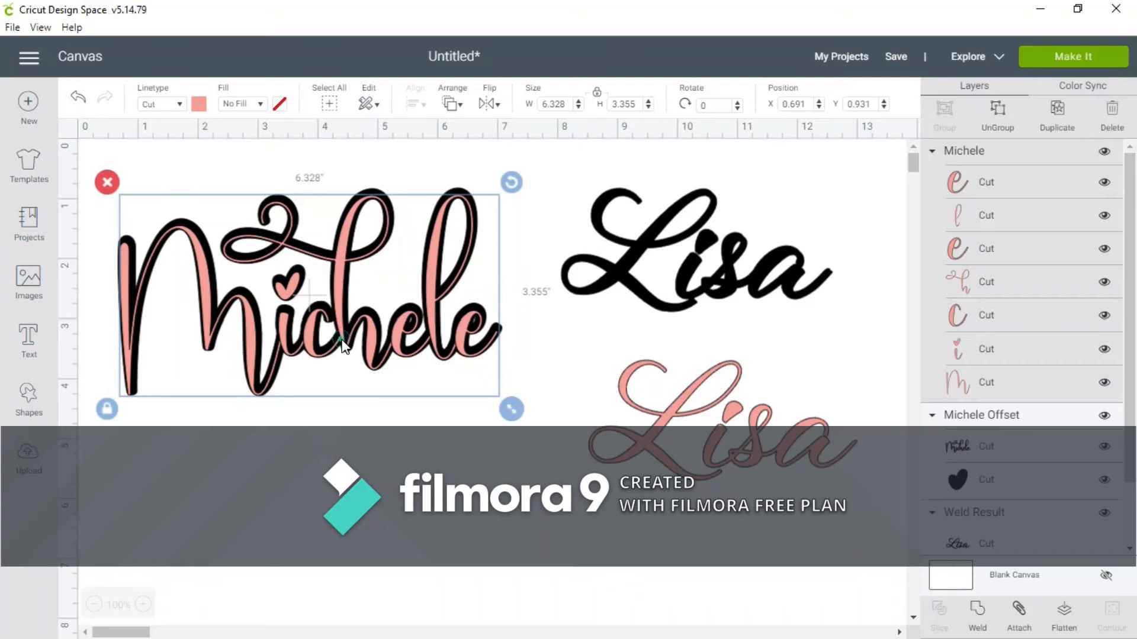
drag(342, 336, 344, 336)
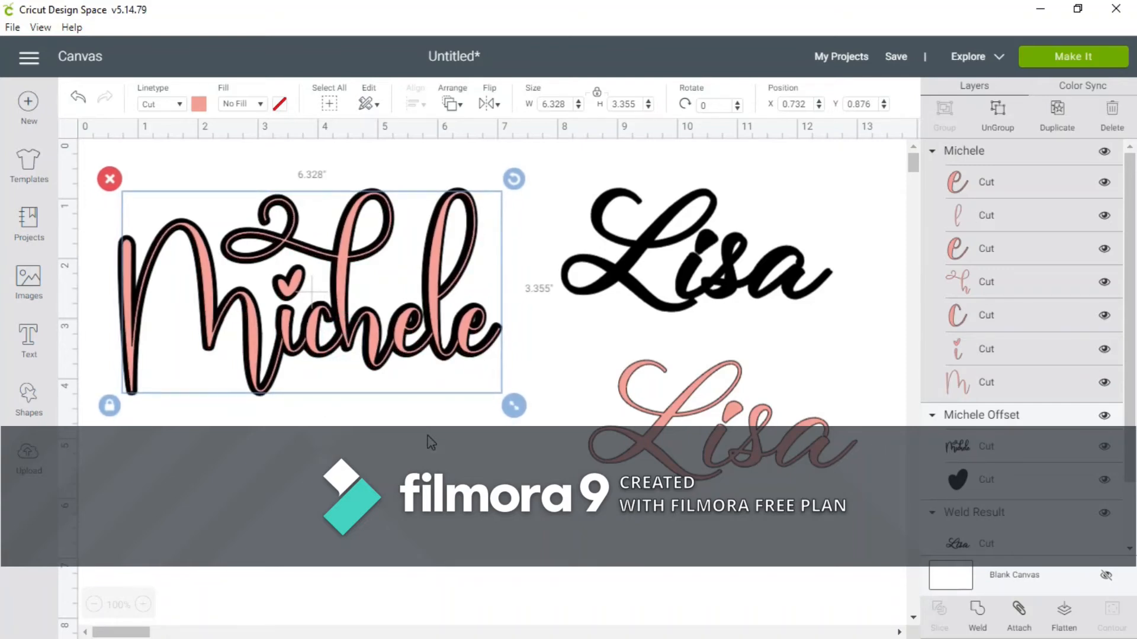